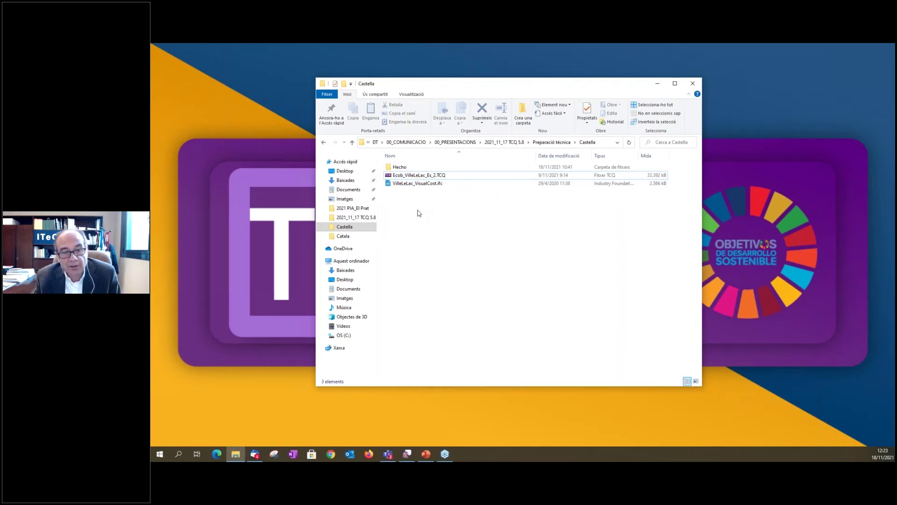
Open the budget file Ecob_VilleLeLac_Es_2.TCQ from the Castella folder, then enlarge and reposition its window
{"action": "left_click", "coordinate": [416, 177]}
{"action": "left_click", "coordinate": [416, 177]}
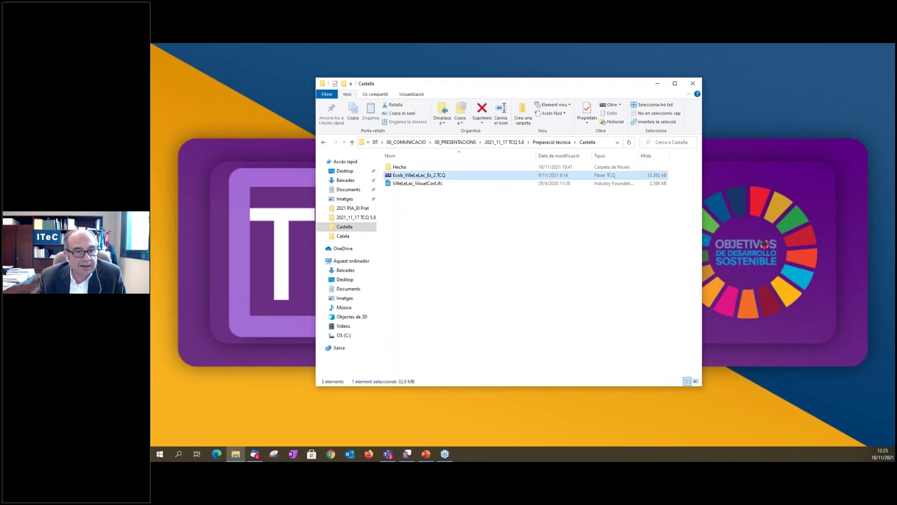
{"action": "double_click", "coordinate": [419, 175]}
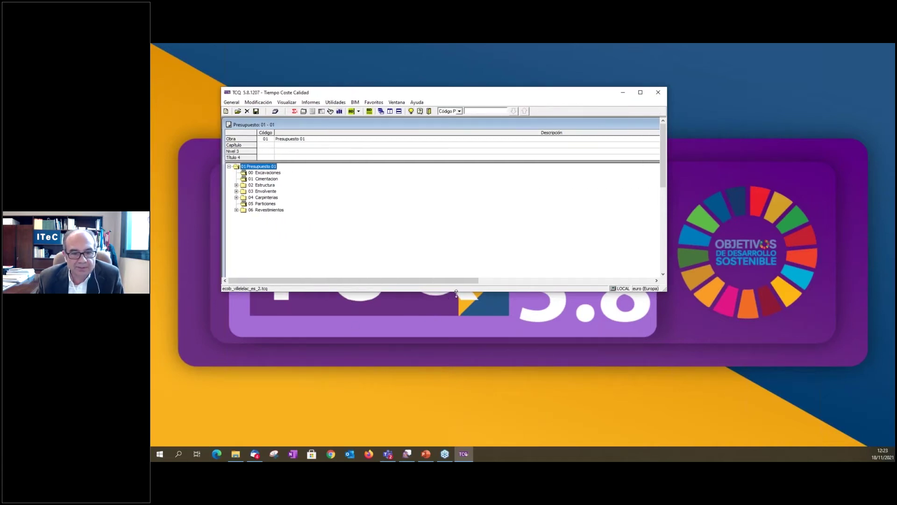
{"action": "left_click_drag", "start_coordinate": [456, 292], "coordinate": [447, 380]}
{"action": "left_click_drag", "start_coordinate": [427, 87], "coordinate": [407, 56]}
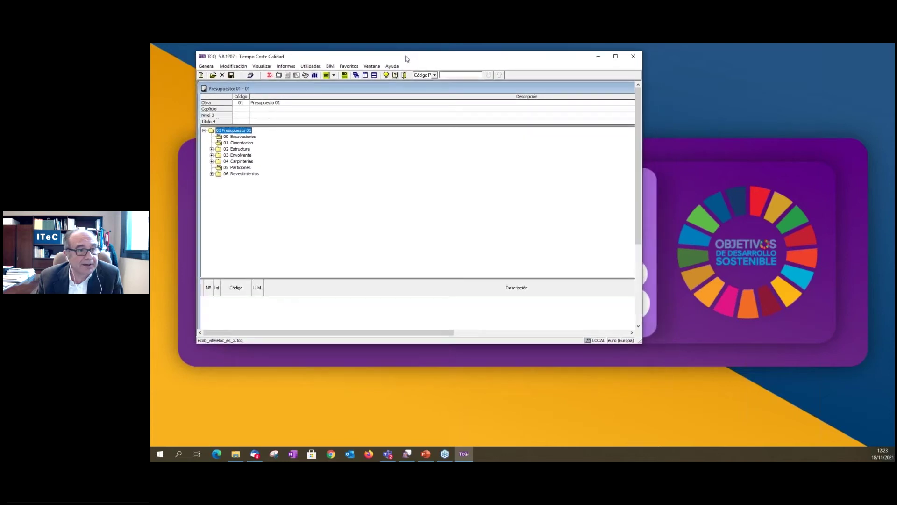
Show the work items of Pilares and Cimentacion, and maximize the budget view inside the enlarged, repositioned program window
{"action": "left_click", "coordinate": [212, 149]}
{"action": "left_click", "coordinate": [240, 155]}
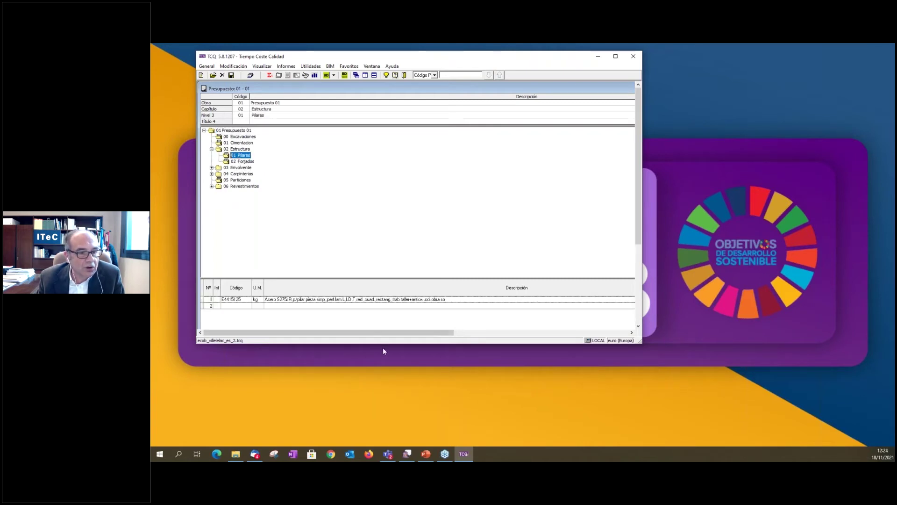
{"action": "left_click_drag", "start_coordinate": [388, 344], "coordinate": [388, 413]}
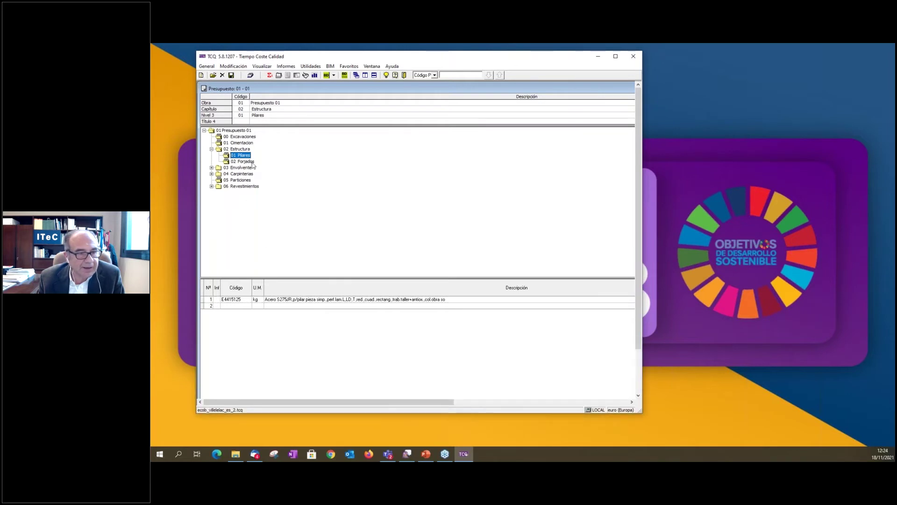
{"action": "left_click", "coordinate": [239, 143]}
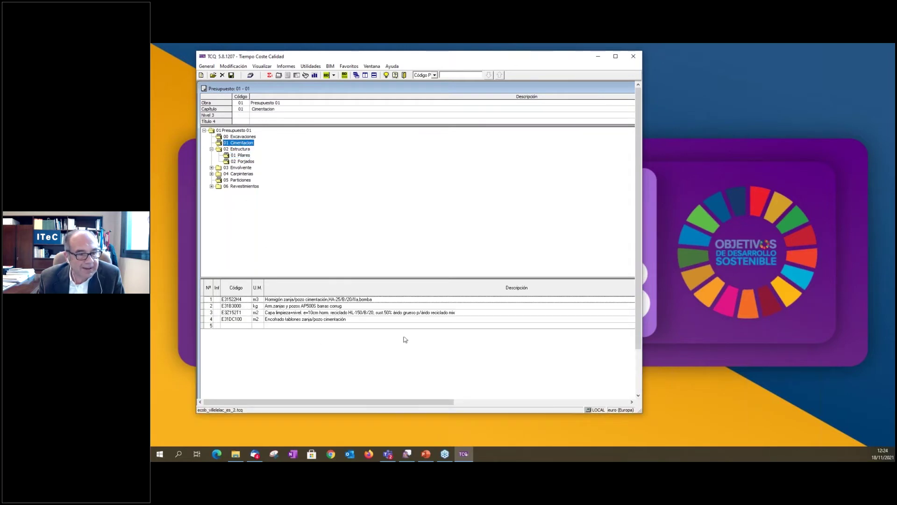
{"action": "double_click", "coordinate": [418, 89]}
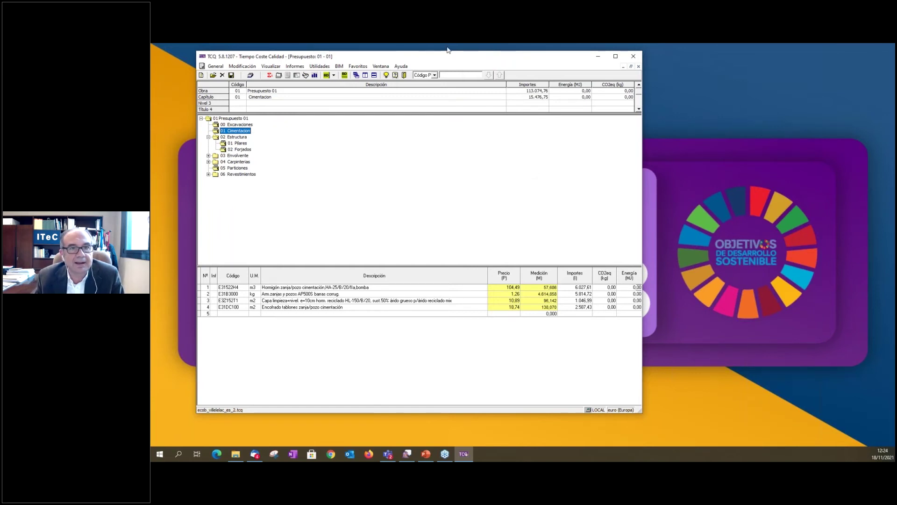
{"action": "left_click_drag", "start_coordinate": [445, 61], "coordinate": [380, 50]}
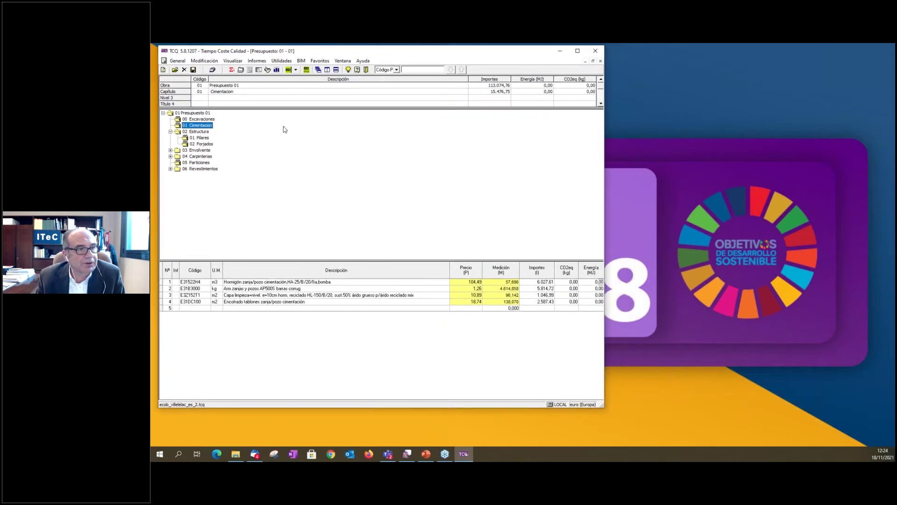
Launch TCQ BIM Viewer from the budget and resize both windows so they fit side by side
{"action": "left_click", "coordinate": [302, 61]}
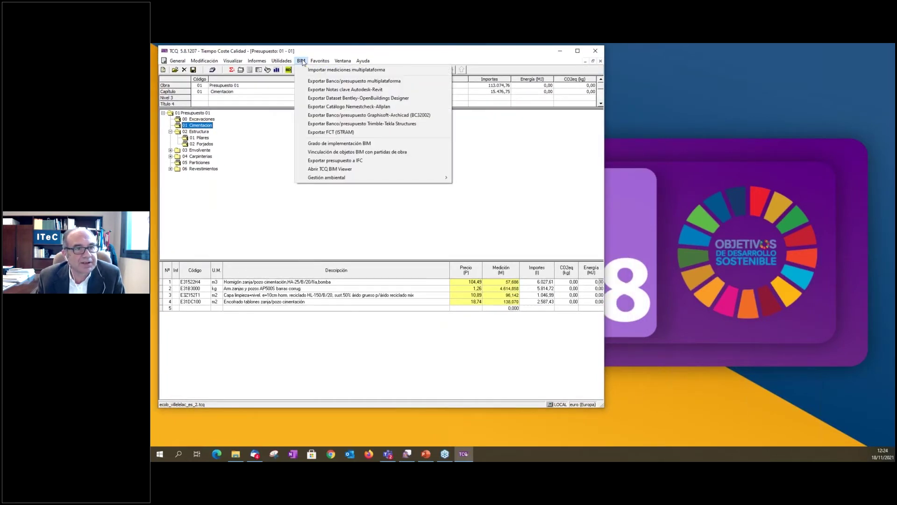
{"action": "left_click", "coordinate": [323, 169]}
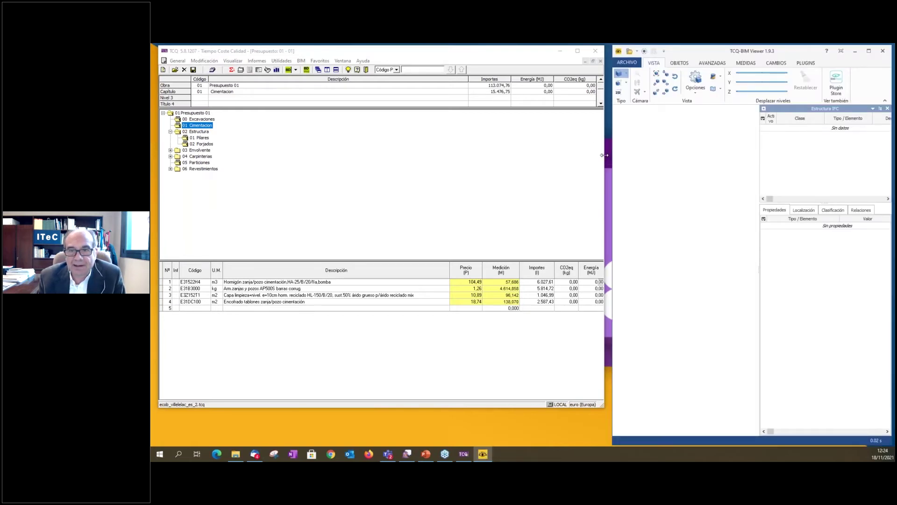
{"action": "left_click_drag", "start_coordinate": [604, 155], "coordinate": [532, 159]}
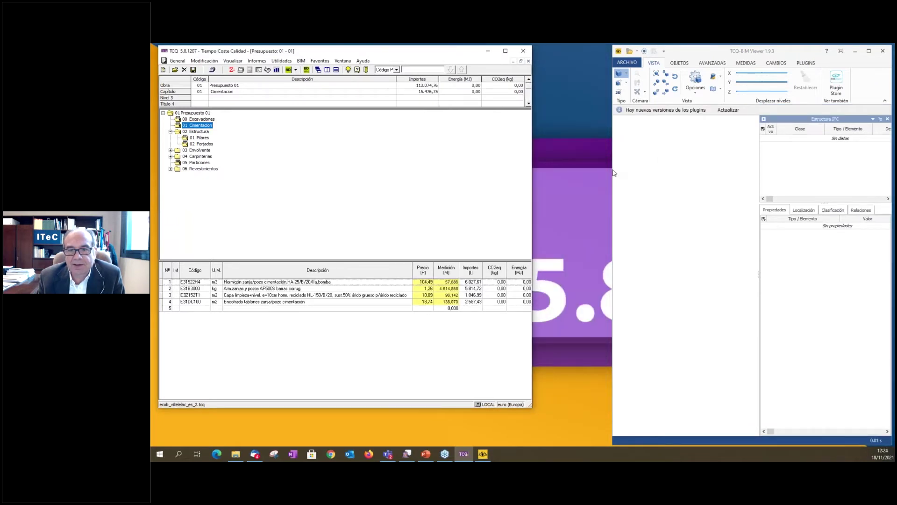
{"action": "left_click_drag", "start_coordinate": [613, 173], "coordinate": [552, 176]}
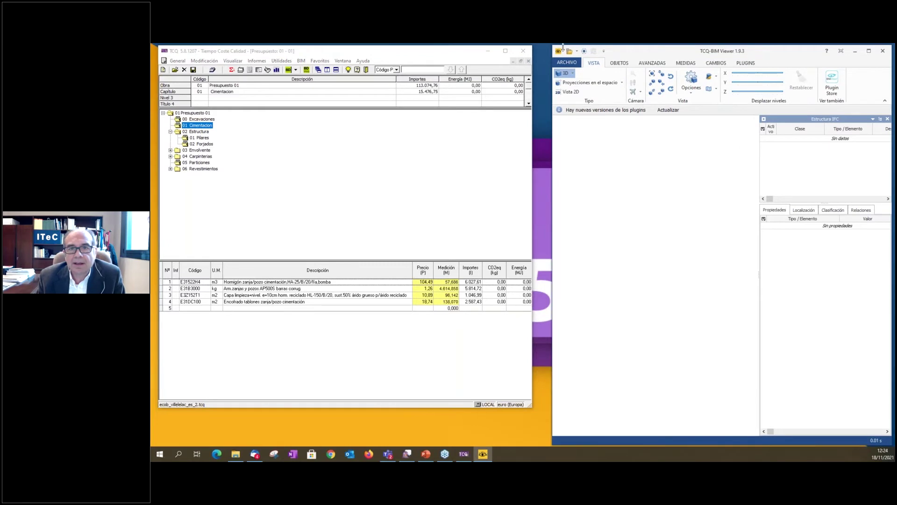
Open the recent model VilleLeLac_VisualCost.ifc in the viewer and inspect the building from another side at closer range
{"action": "left_click", "coordinate": [566, 62]}
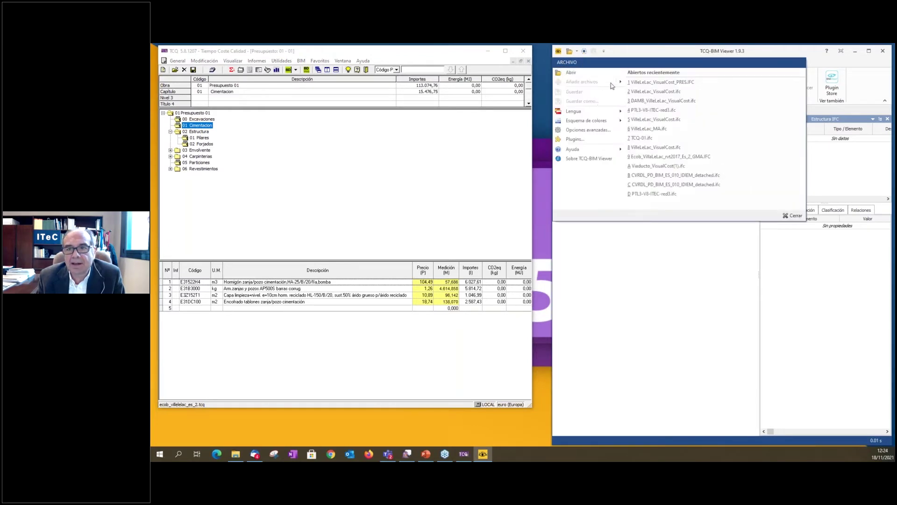
{"action": "left_click", "coordinate": [654, 93]}
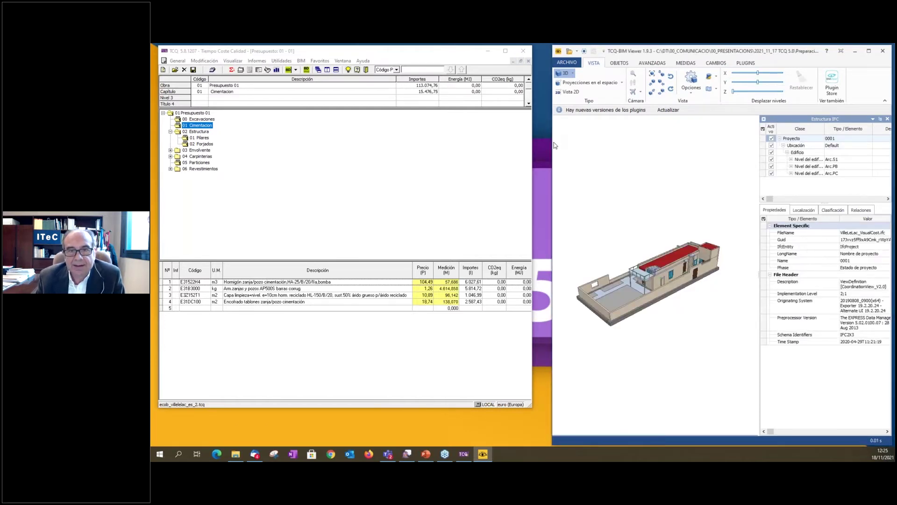
{"action": "left_click_drag", "start_coordinate": [551, 145], "coordinate": [540, 146]}
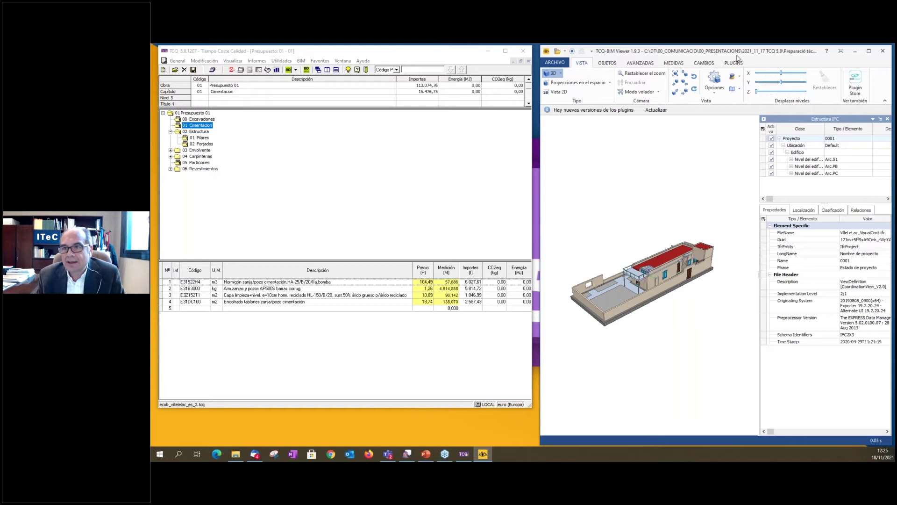
{"action": "left_click_drag", "start_coordinate": [639, 357], "coordinate": [664, 373]}
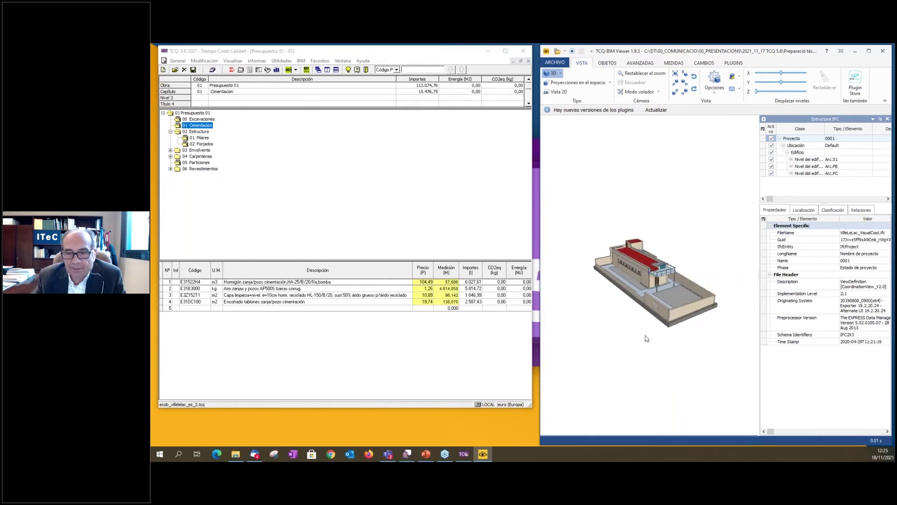
{"action": "scroll", "coordinate": [640, 299], "scroll_direction": "up", "scroll_amount": 2}
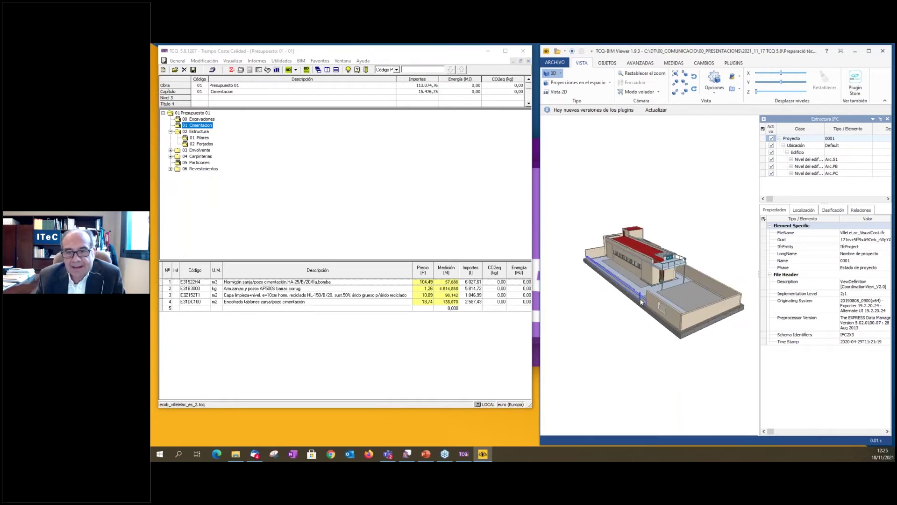
{"action": "scroll", "coordinate": [640, 298], "scroll_direction": "up", "scroll_amount": 2}
{"action": "left_click_drag", "start_coordinate": [607, 315], "coordinate": [639, 321]}
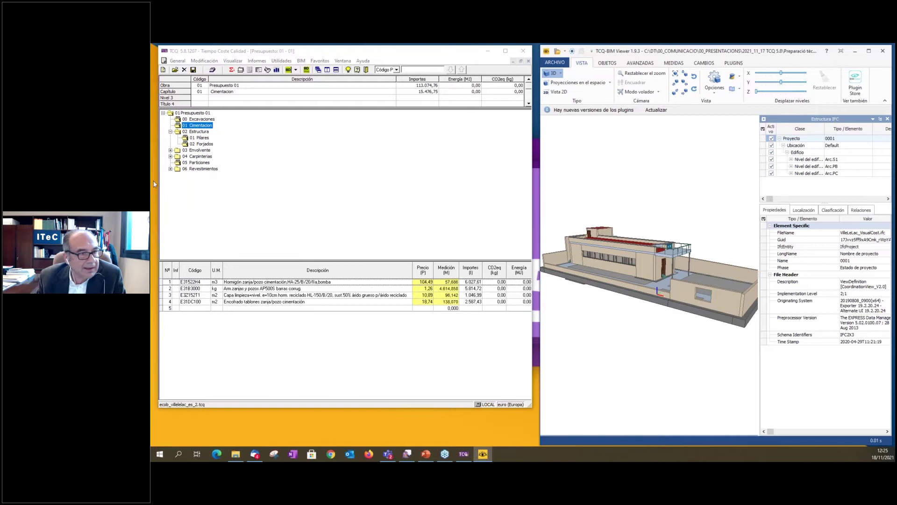
Examine the price breakdown of the HA-25/B/20/IIa foundation concrete item and its footings in the model, then close the breakdown without changes
{"action": "left_click", "coordinate": [220, 128]}
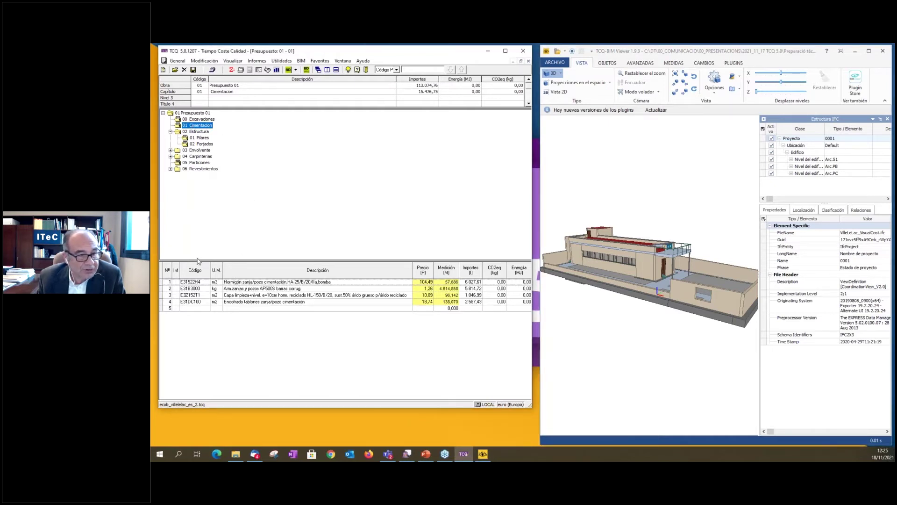
{"action": "left_click", "coordinate": [238, 283]}
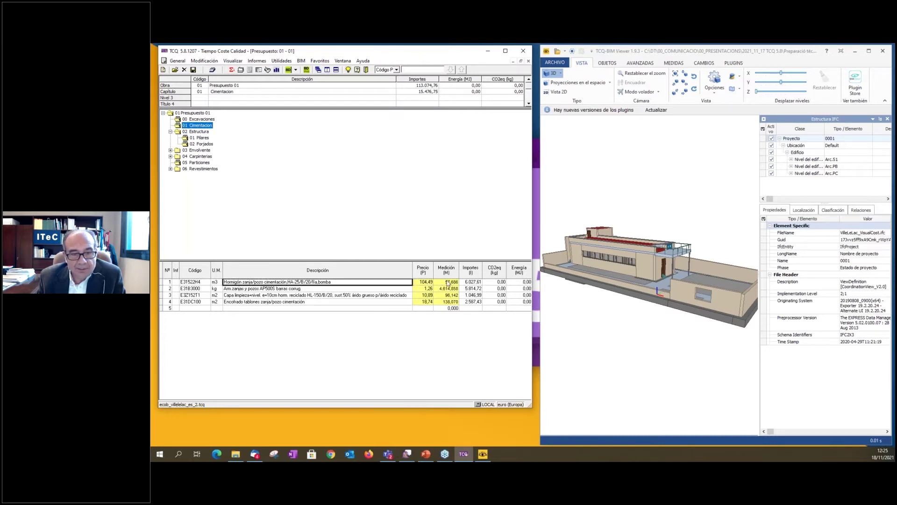
{"action": "left_click", "coordinate": [423, 282]}
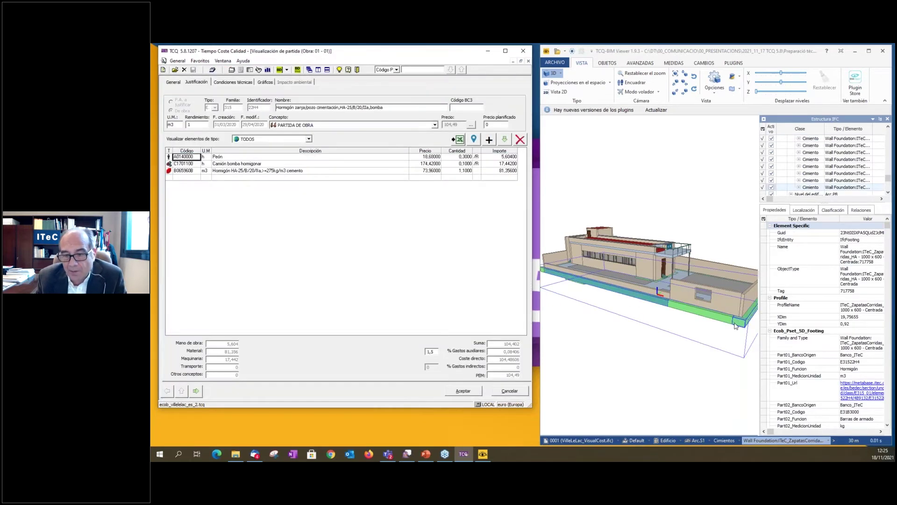
{"action": "mouse_move", "coordinate": [630, 327]}
{"action": "left_mouse_down"}
{"action": "mouse_move", "coordinate": [629, 354]}
{"action": "mouse_move", "coordinate": [643, 258]}
{"action": "mouse_move", "coordinate": [615, 330]}
{"action": "mouse_move", "coordinate": [628, 329]}
{"action": "left_mouse_up"}
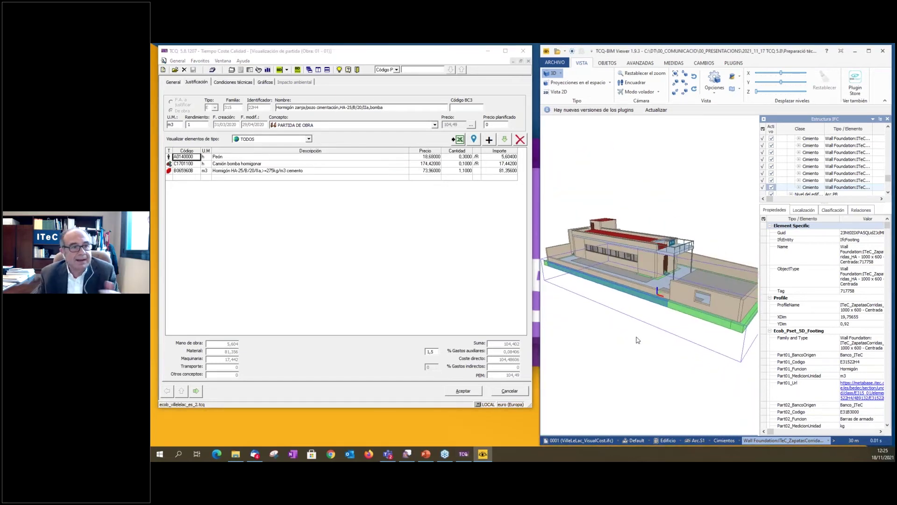
{"action": "left_click", "coordinate": [510, 391]}
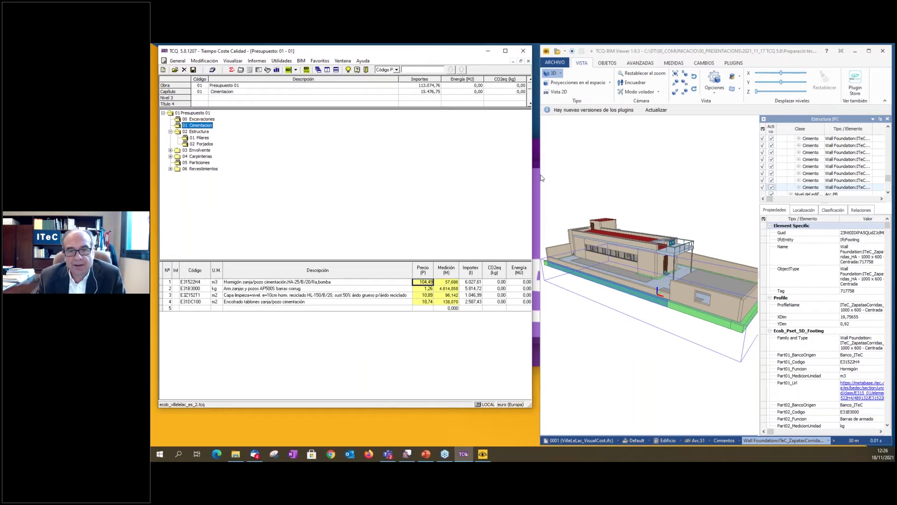
Narrow the BIM viewer, widen the budget window and open the budget's price bank
{"action": "left_click_drag", "start_coordinate": [541, 178], "coordinate": [620, 194]}
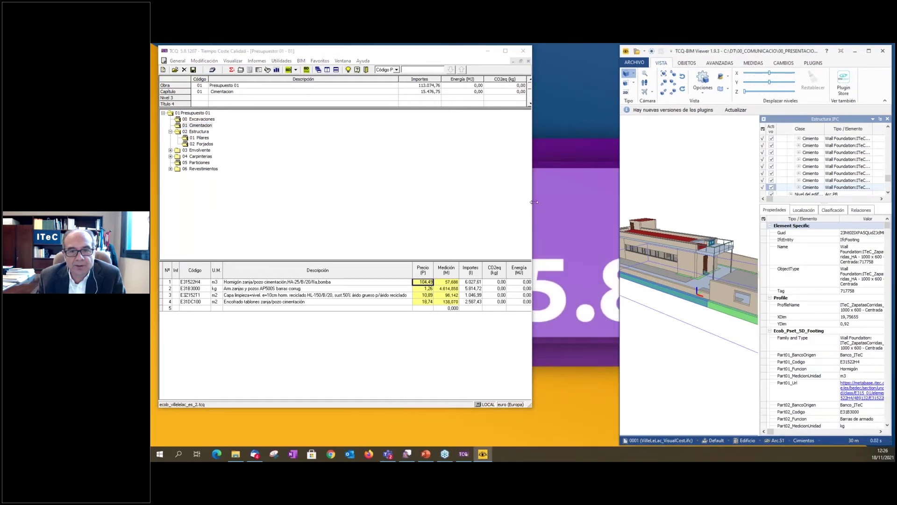
{"action": "left_click_drag", "start_coordinate": [534, 201], "coordinate": [607, 199]}
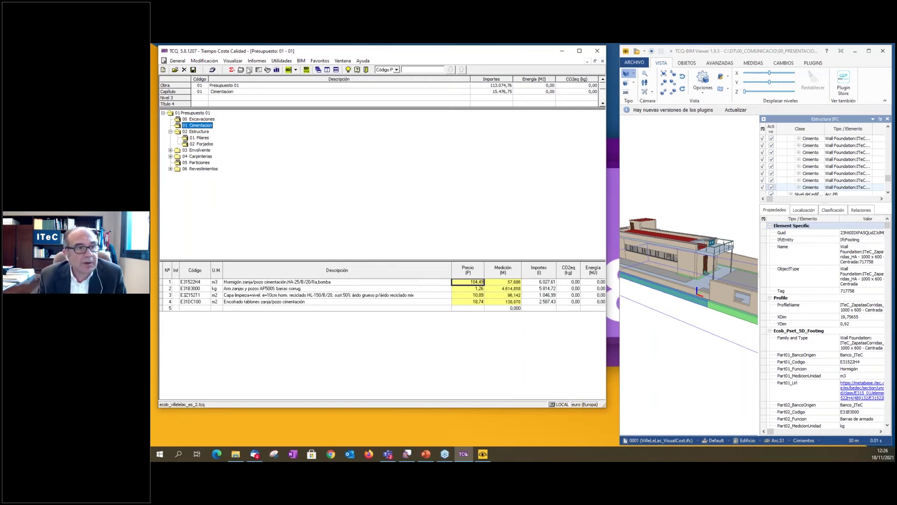
{"action": "left_click", "coordinate": [241, 70]}
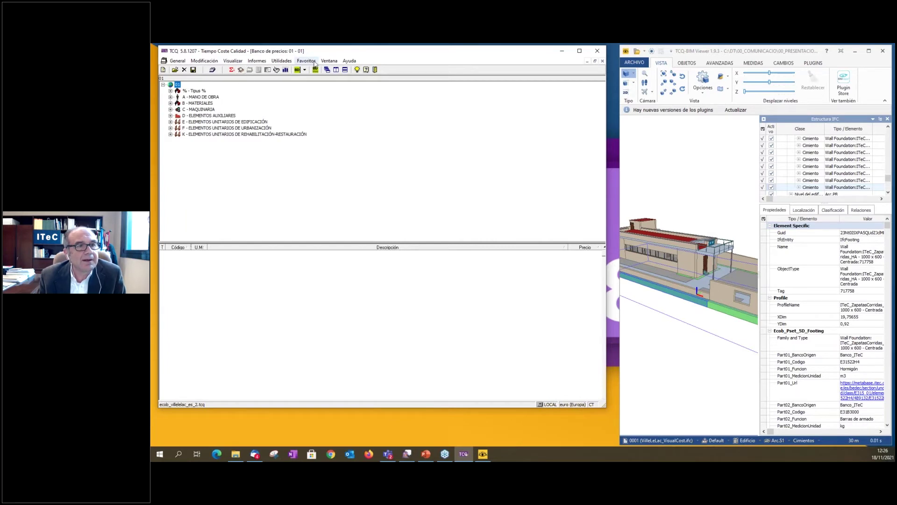
Set up a FIEBDC (BC3) export of the price bank that excludes Pliegos, Gráficos and Impacto ambiental
{"action": "left_click", "coordinate": [280, 61]}
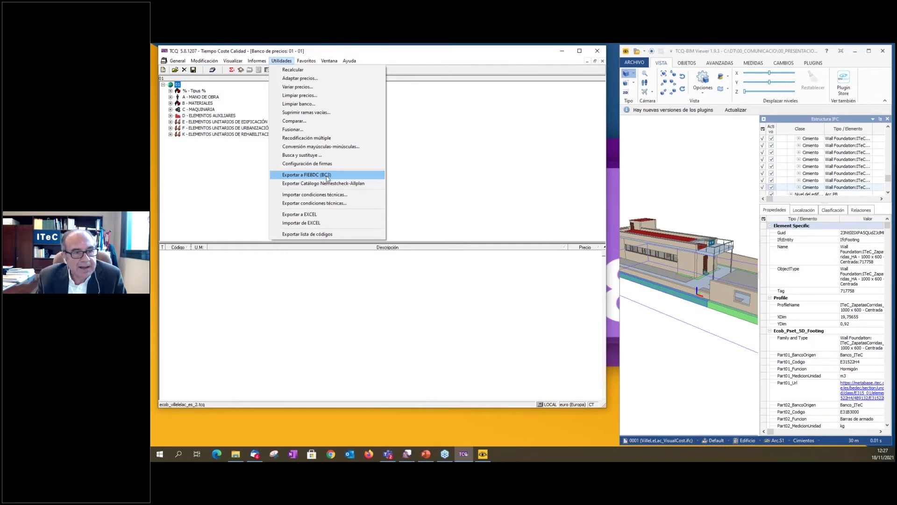
{"action": "left_click", "coordinate": [320, 177]}
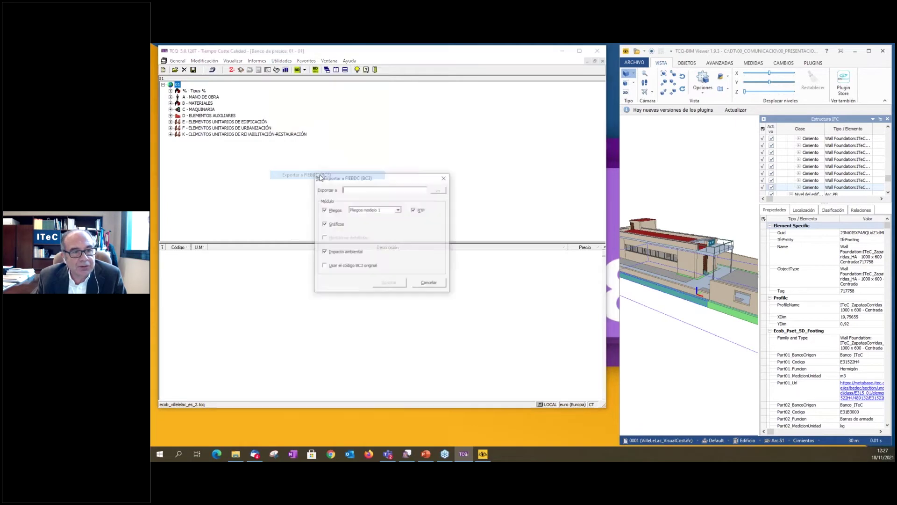
{"action": "left_click", "coordinate": [439, 191]}
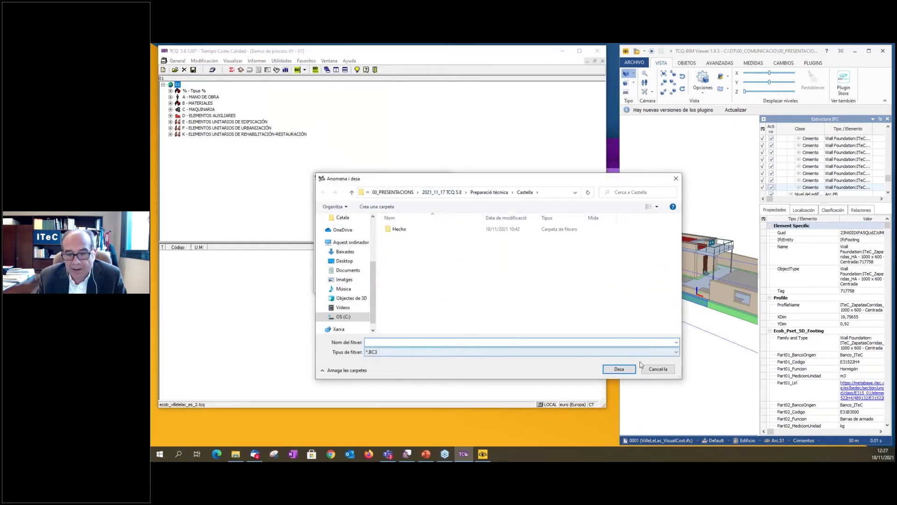
{"action": "left_click", "coordinate": [658, 369]}
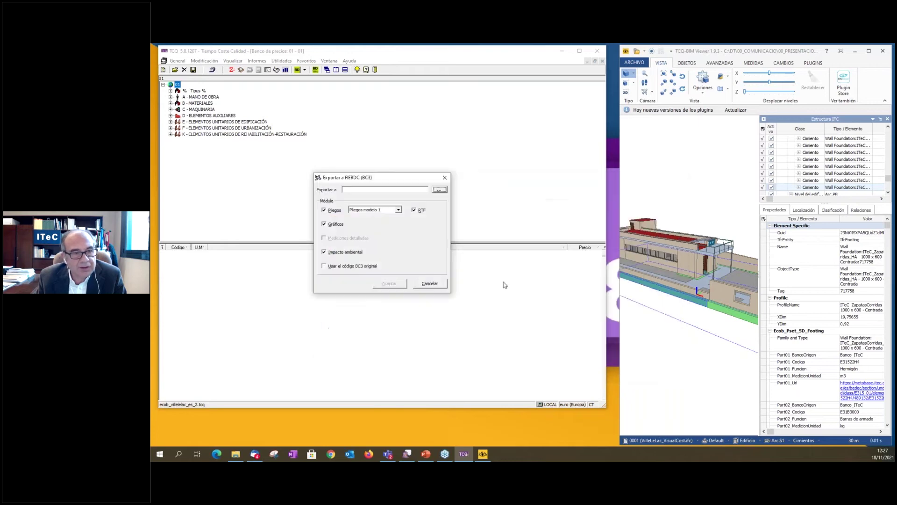
{"action": "left_click", "coordinate": [324, 210]}
{"action": "left_click", "coordinate": [324, 224]}
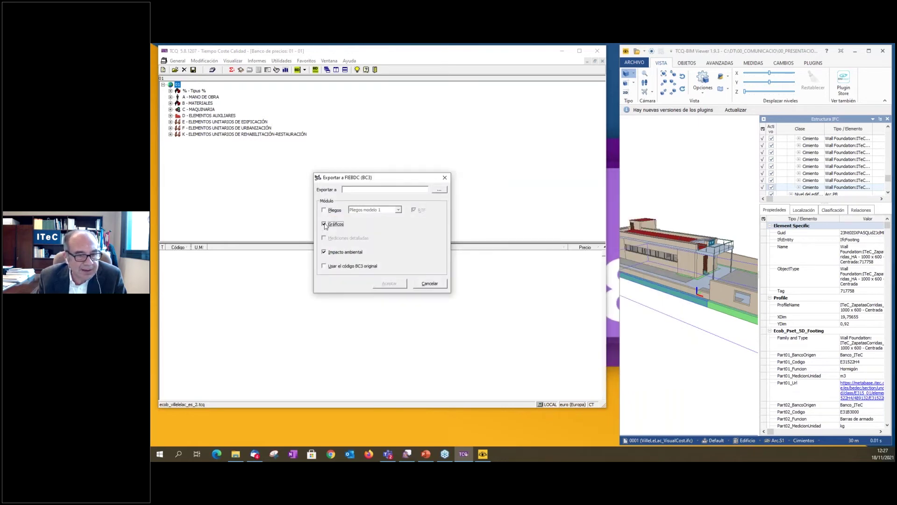
{"action": "left_click", "coordinate": [325, 252]}
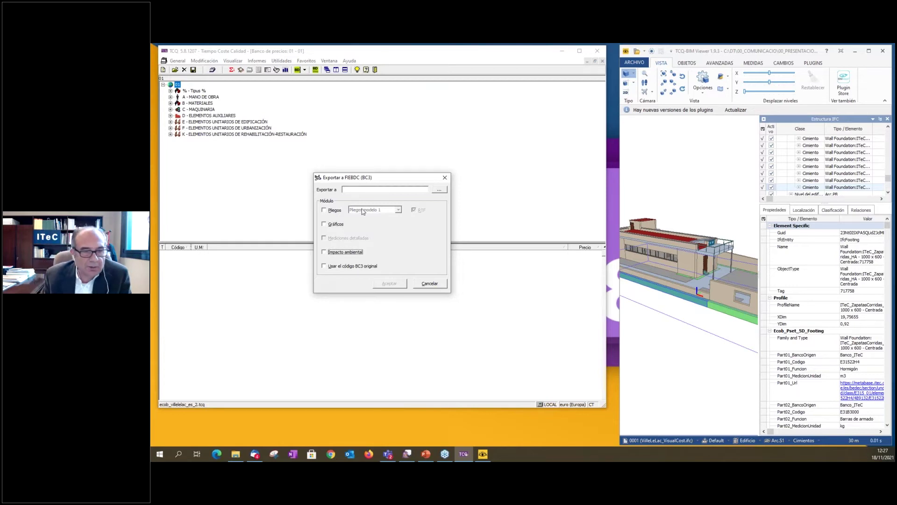
Export the price bank to a BC3 file named Banco sin datos ambientales in the Castella folder
{"action": "left_click", "coordinate": [439, 189]}
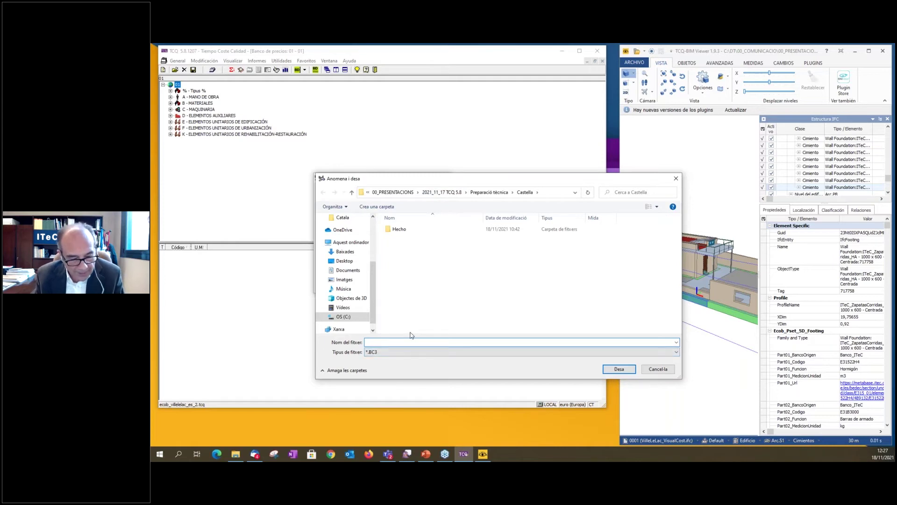
{"action": "type", "text": "Banco sin dat"}
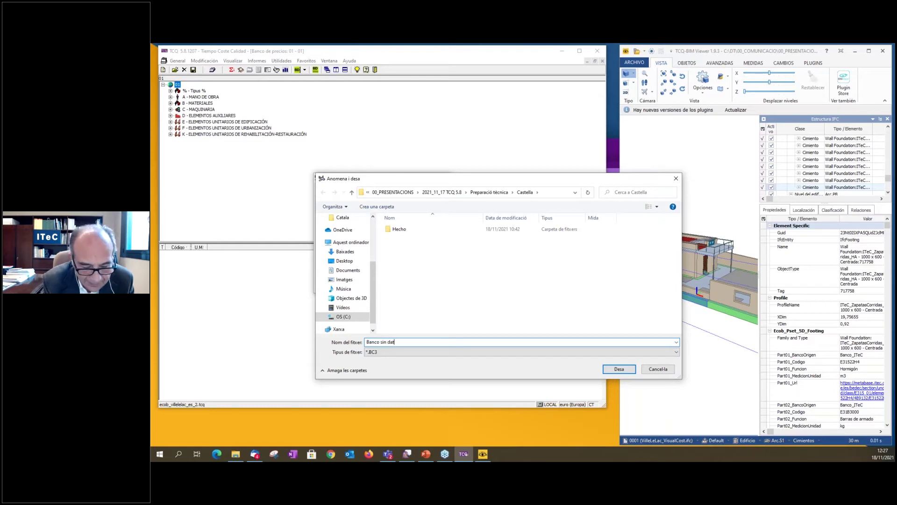
{"action": "type", "text": "os ambientales"}
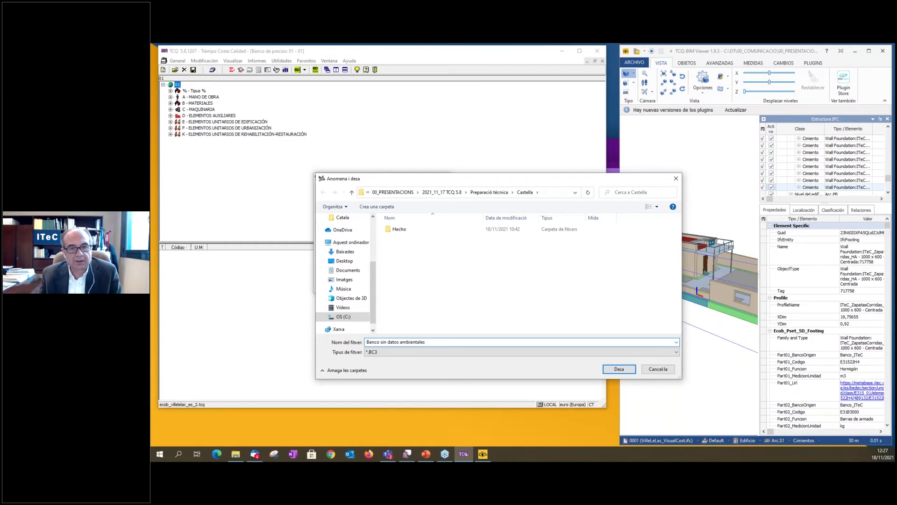
{"action": "key", "text": "Tab"}
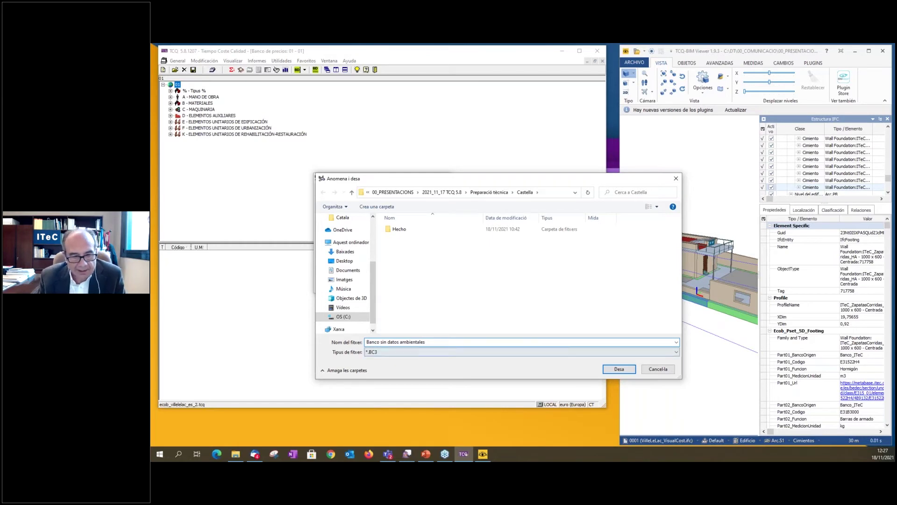
{"action": "left_click", "coordinate": [620, 369]}
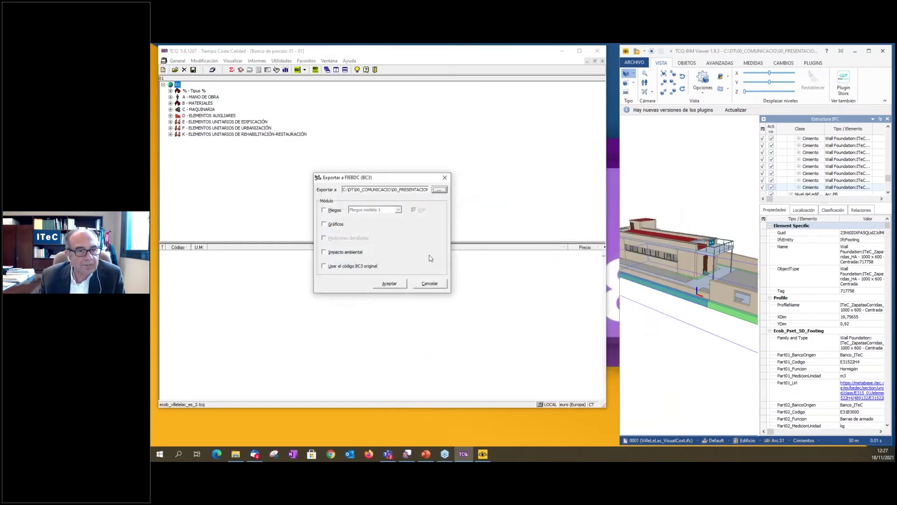
{"action": "left_click", "coordinate": [390, 284]}
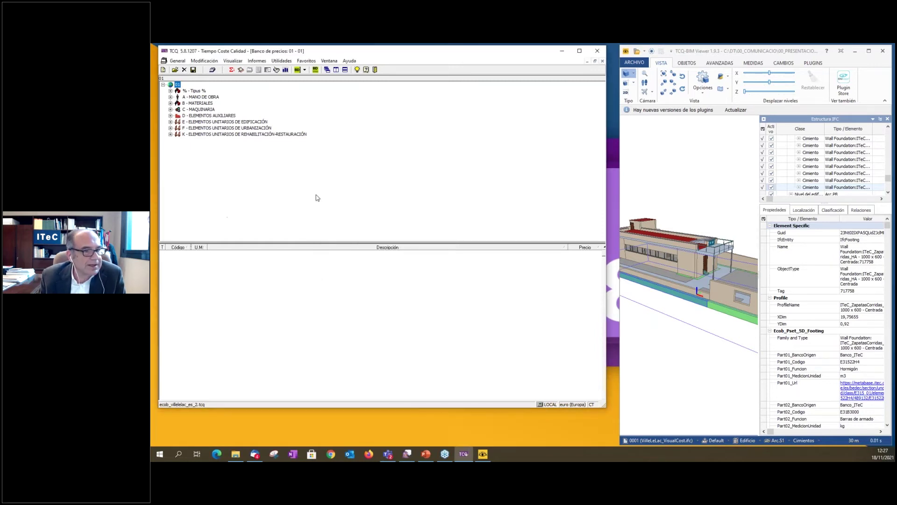
Close the price bank to return to the budget and check the exported BC3 file in the Castella folder
{"action": "left_click", "coordinate": [563, 51]}
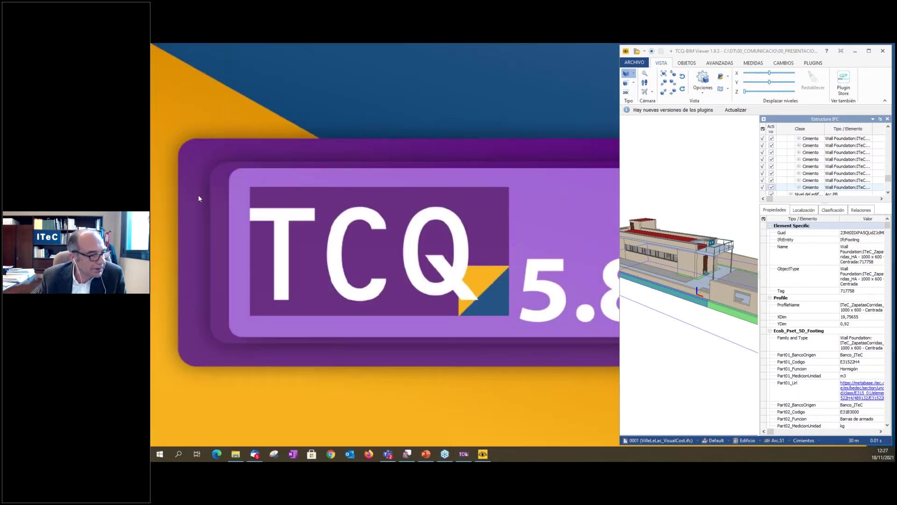
{"action": "left_click", "coordinate": [463, 453]}
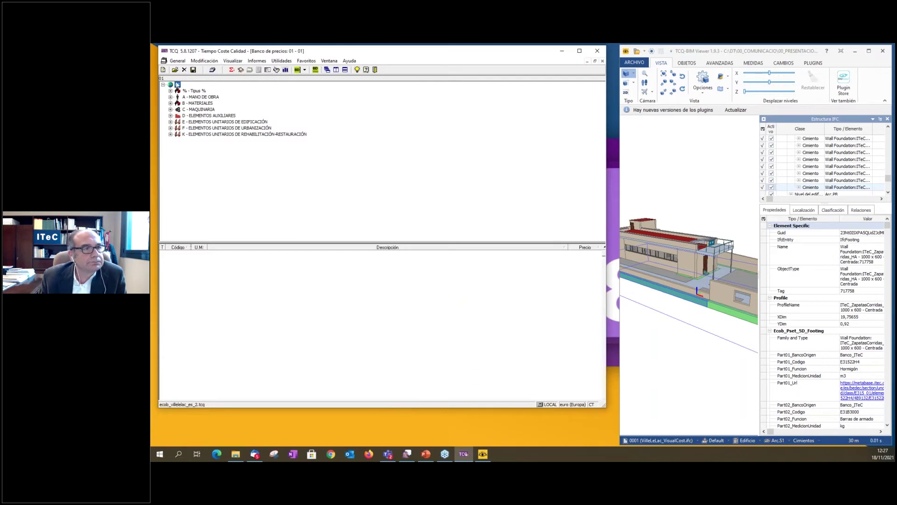
{"action": "left_click", "coordinate": [212, 70]}
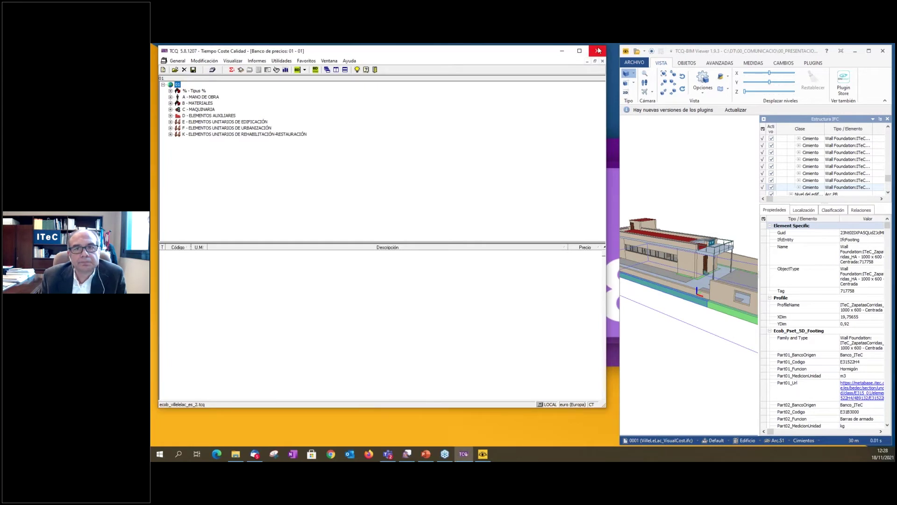
{"action": "left_click", "coordinate": [595, 62]}
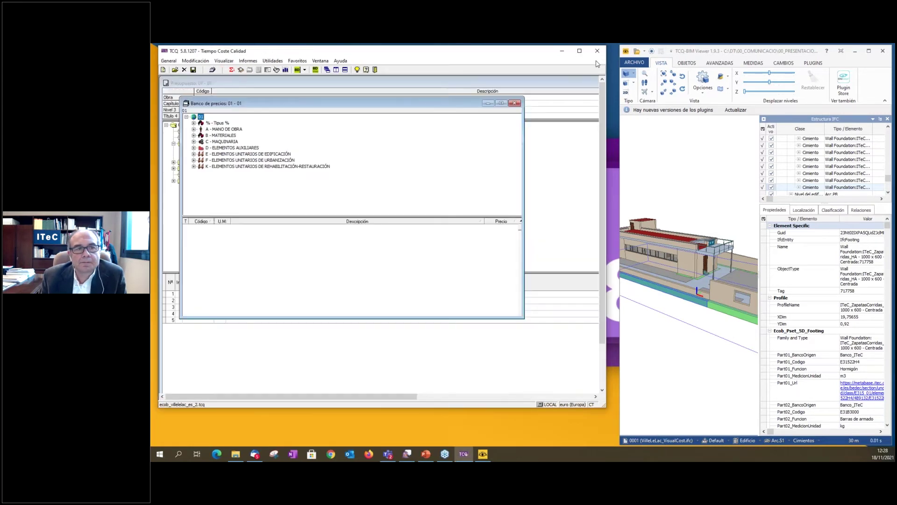
{"action": "left_click", "coordinate": [515, 103]}
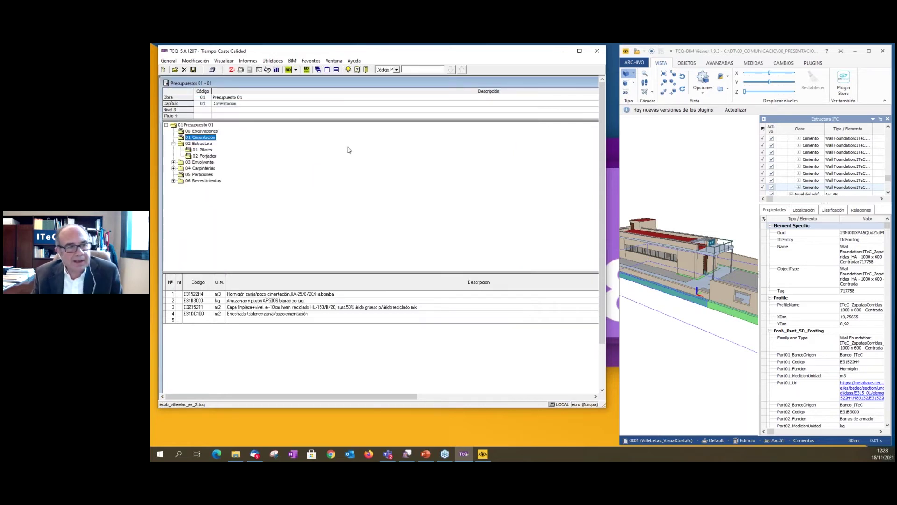
{"action": "left_click_drag", "start_coordinate": [388, 55], "coordinate": [391, 58]}
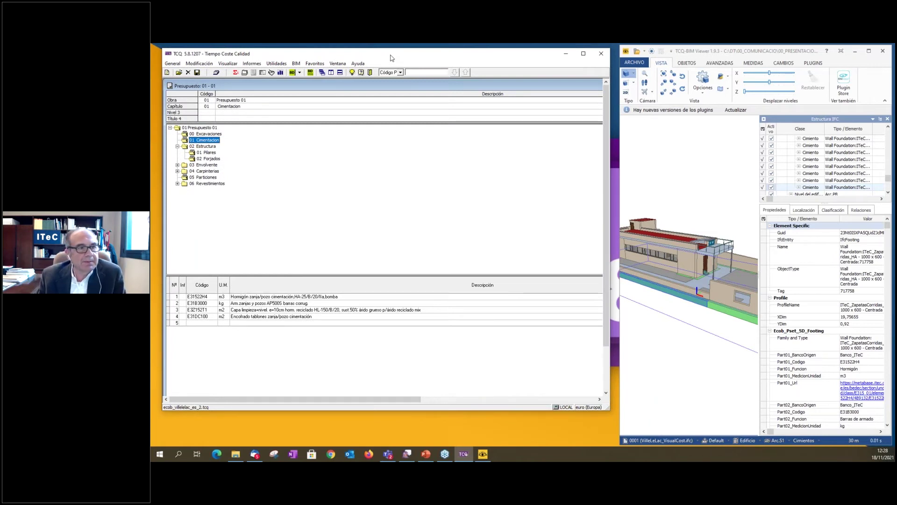
{"action": "left_click", "coordinate": [236, 454]}
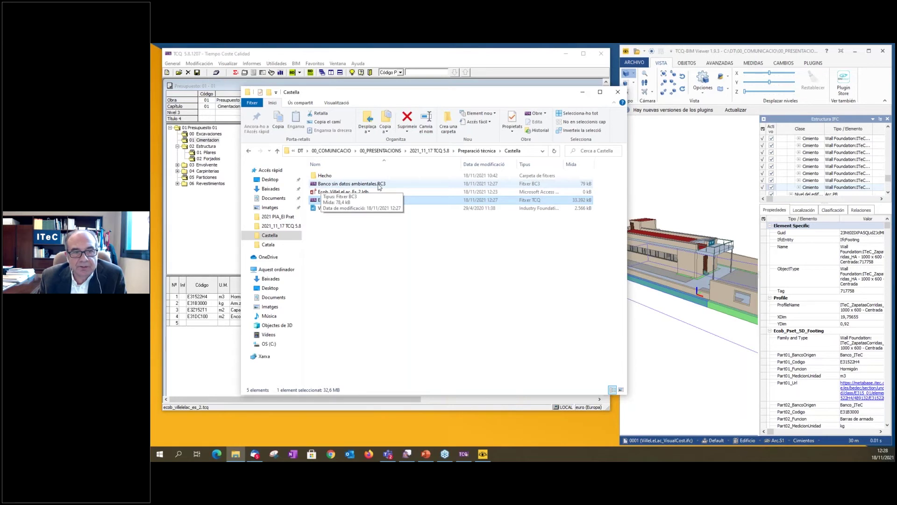
{"action": "left_click_drag", "start_coordinate": [434, 95], "coordinate": [151, 131]}
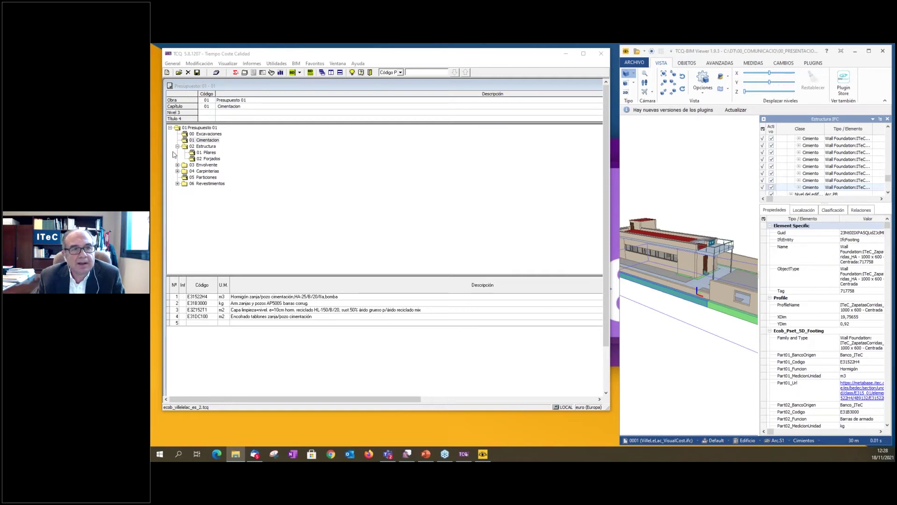
Switch to the browser, load the BEDEC construction price bank on metabase.itec.cat and open its Adapta utility
{"action": "left_click", "coordinate": [311, 74]}
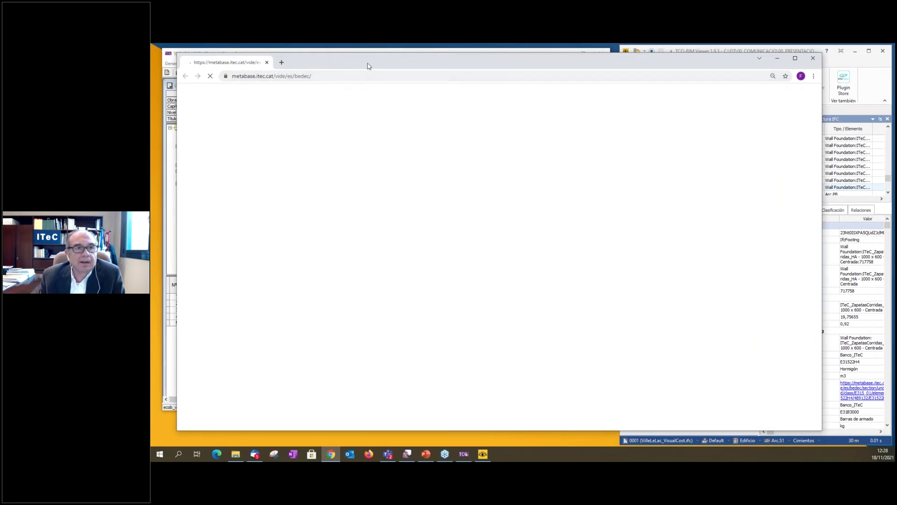
{"action": "left_click_drag", "start_coordinate": [373, 60], "coordinate": [430, 59]}
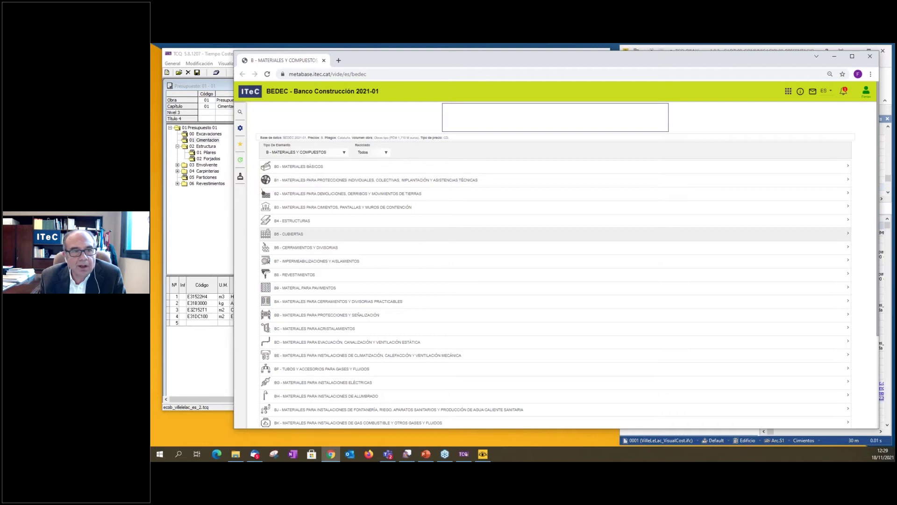
{"action": "scroll", "coordinate": [555, 262], "scroll_direction": "down", "scroll_amount": 1}
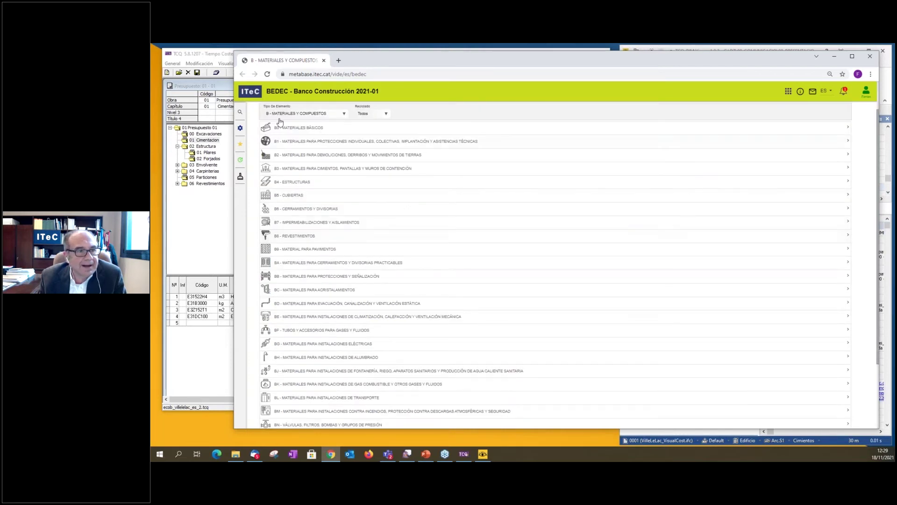
{"action": "left_click", "coordinate": [241, 162]}
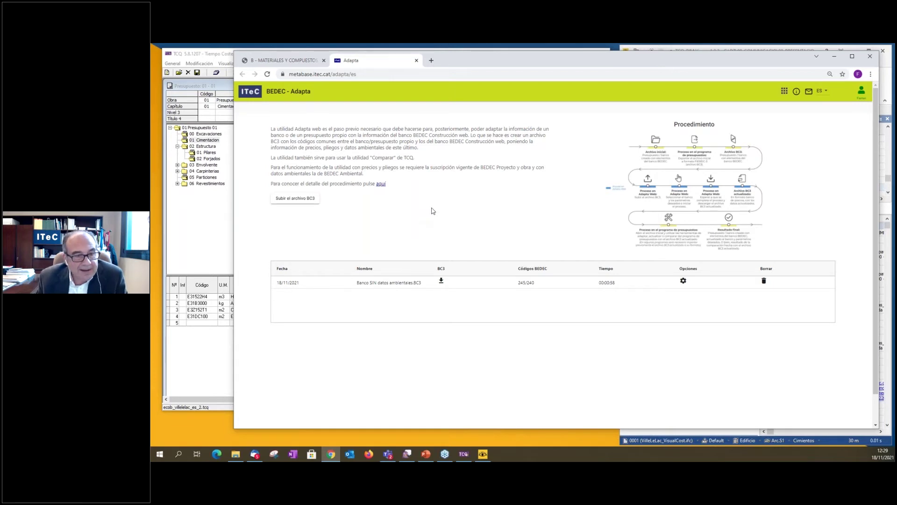
Try to upload a BC3 file, and delete the existing Banco SIN datos ambientales.BC3 entry from the Adapta list
{"action": "left_click", "coordinate": [295, 200]}
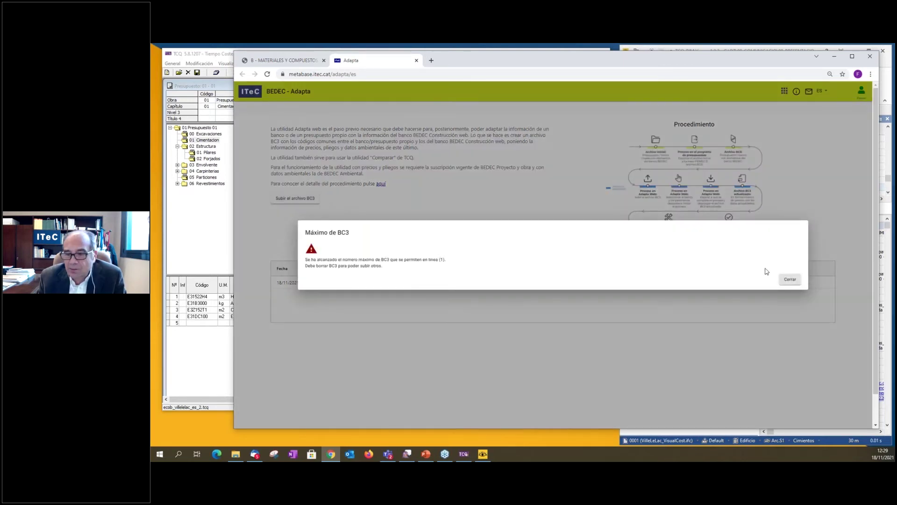
{"action": "left_click", "coordinate": [790, 279]}
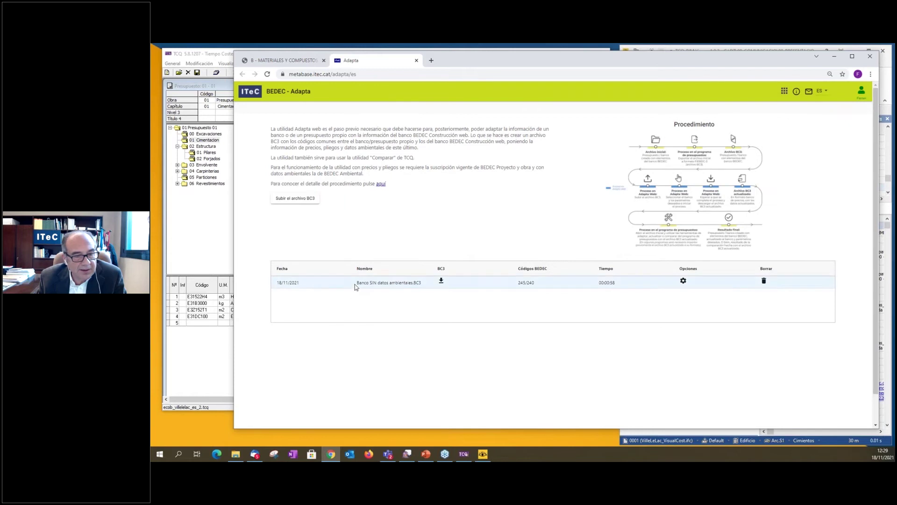
{"action": "left_click", "coordinate": [764, 281]}
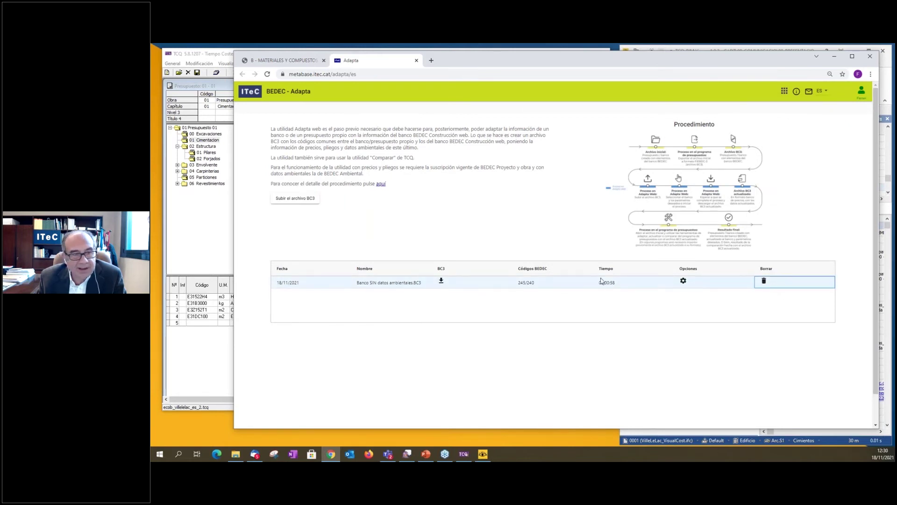
Upload Banco sin datos ambientales.BC3 to Adapta, choosing the 2021-06 BEDEC bank for the comparison
{"action": "left_click", "coordinate": [295, 198]}
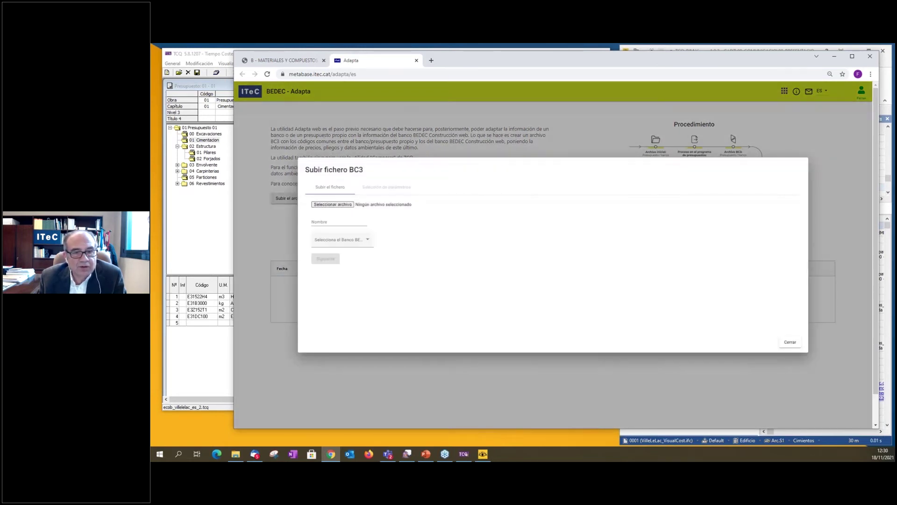
{"action": "left_click", "coordinate": [336, 206]}
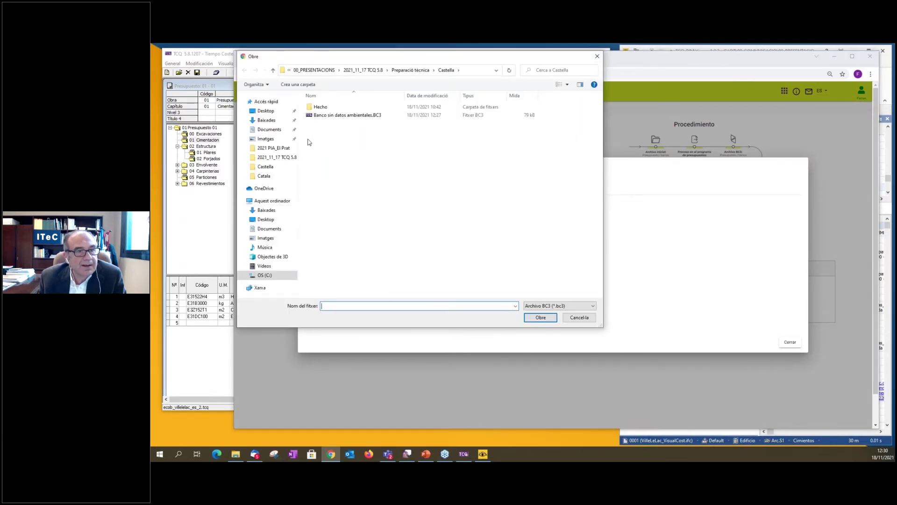
{"action": "left_click", "coordinate": [334, 117]}
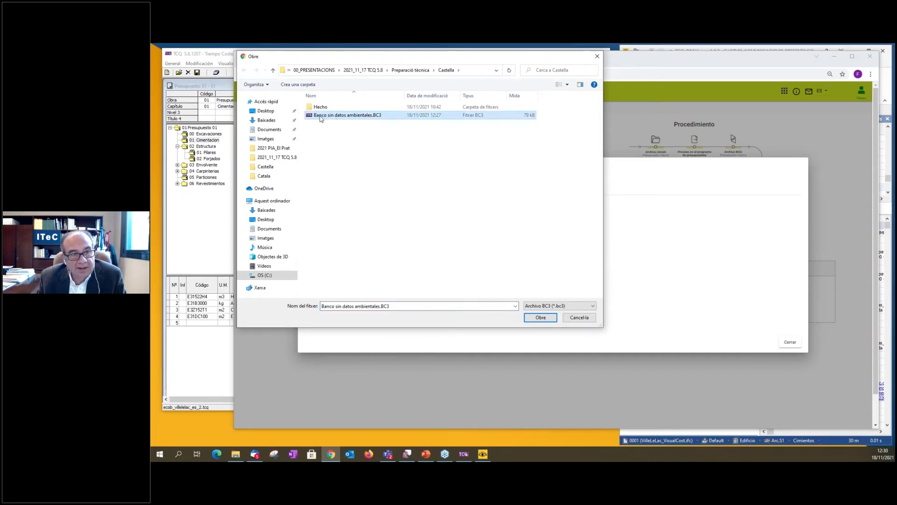
{"action": "left_click", "coordinate": [541, 318]}
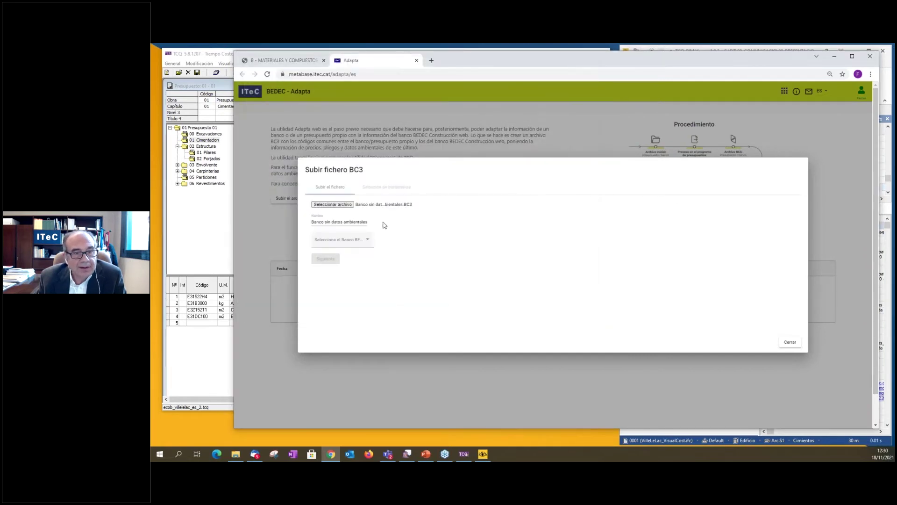
{"action": "left_click", "coordinate": [367, 241]}
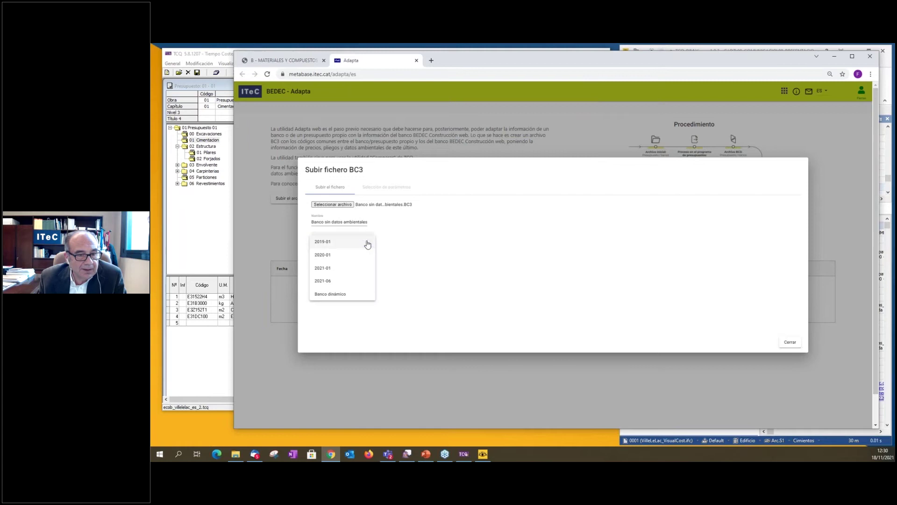
{"action": "left_click", "coordinate": [324, 282]}
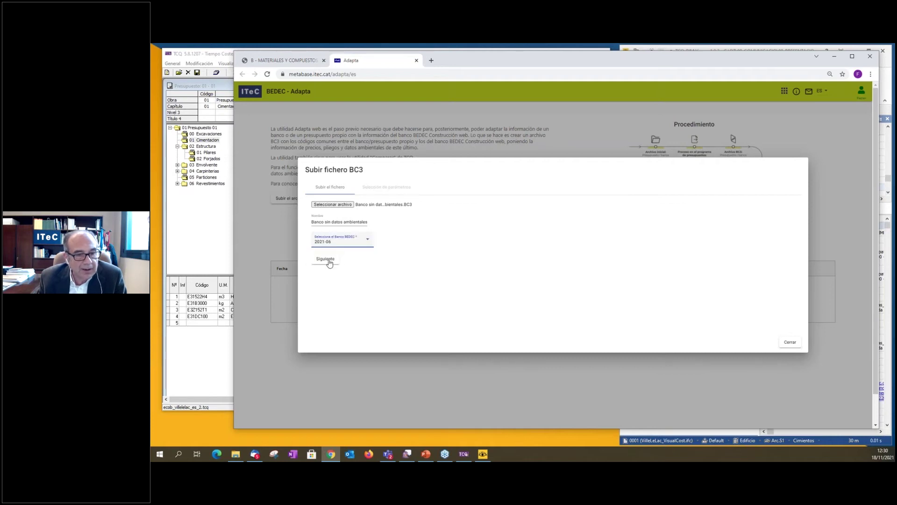
{"action": "left_click", "coordinate": [326, 259]}
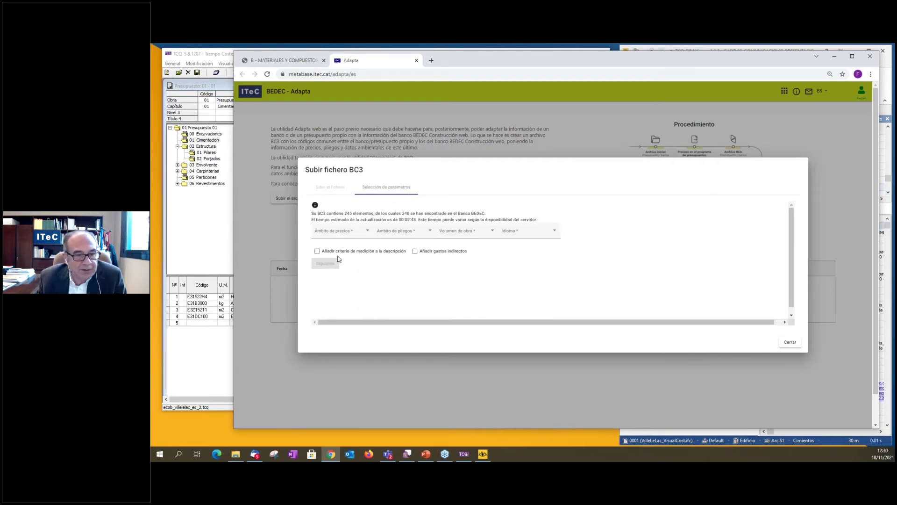
Set the price and pliegos scopes to España, the work volume to Edificación PEM 0,402 M euros and the language to Español, and start processing
{"action": "left_click", "coordinate": [368, 232]}
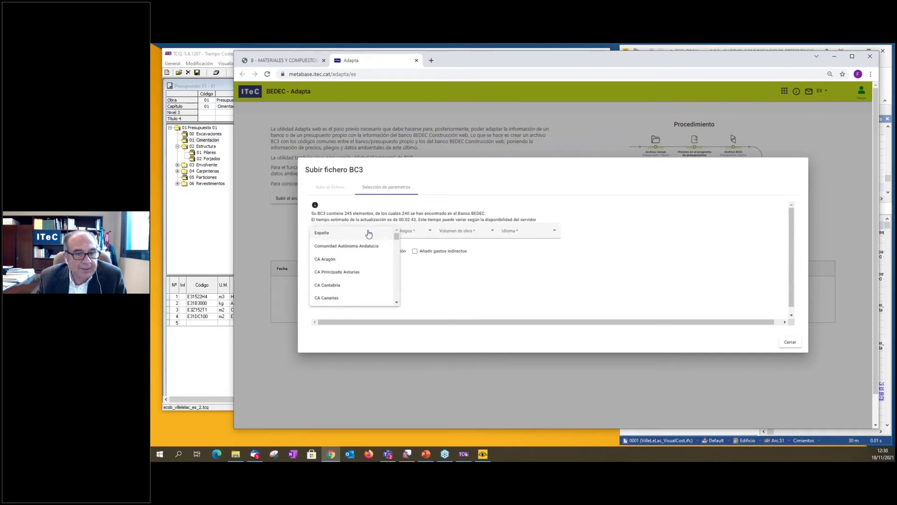
{"action": "left_click_drag", "start_coordinate": [397, 234], "coordinate": [377, 229]}
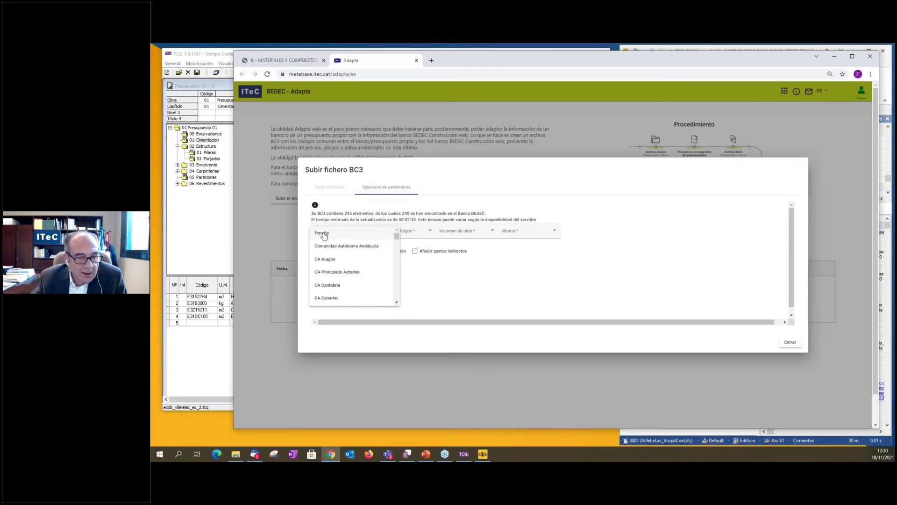
{"action": "left_click", "coordinate": [324, 234]}
{"action": "left_click", "coordinate": [431, 234]}
{"action": "left_click", "coordinate": [392, 233]}
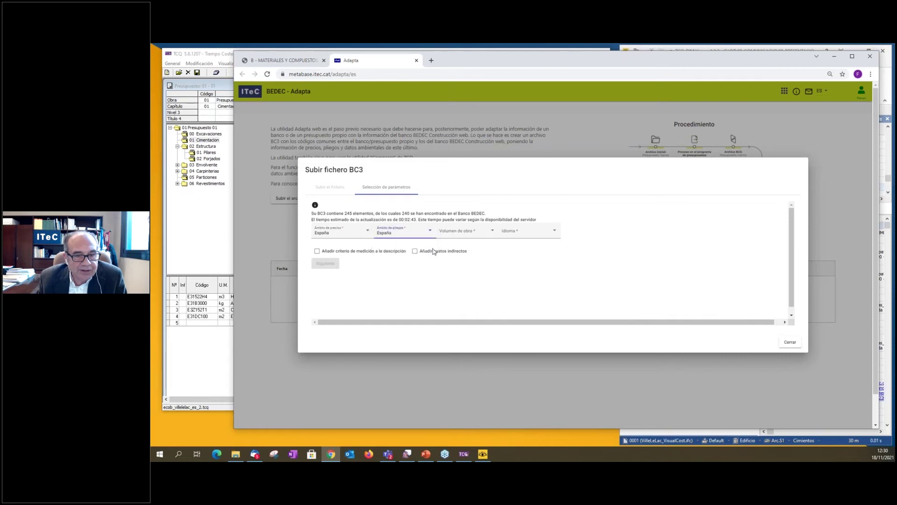
{"action": "left_click", "coordinate": [493, 231]}
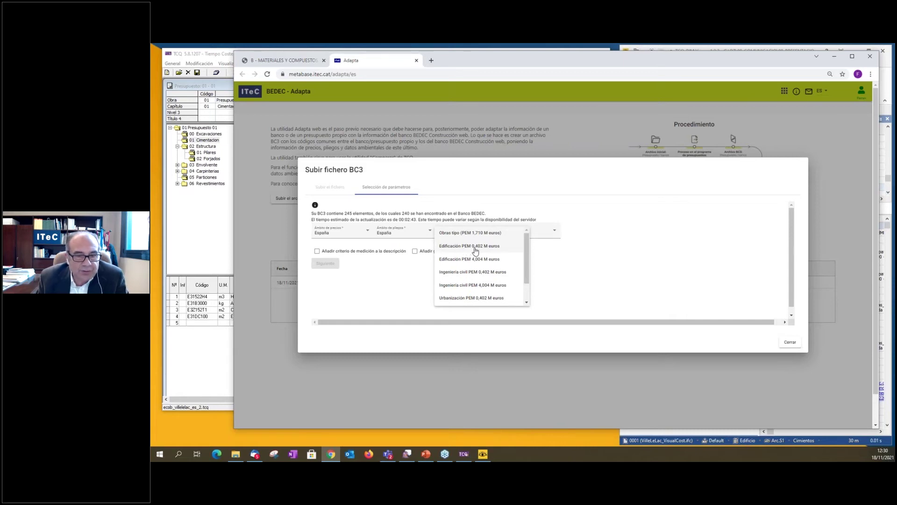
{"action": "left_click", "coordinate": [475, 248]}
{"action": "left_click", "coordinate": [556, 232]}
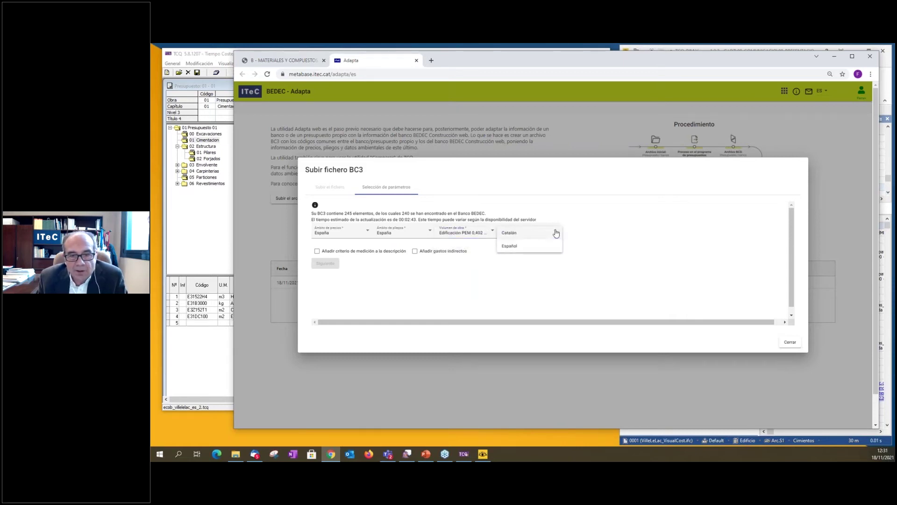
{"action": "left_click", "coordinate": [523, 247]}
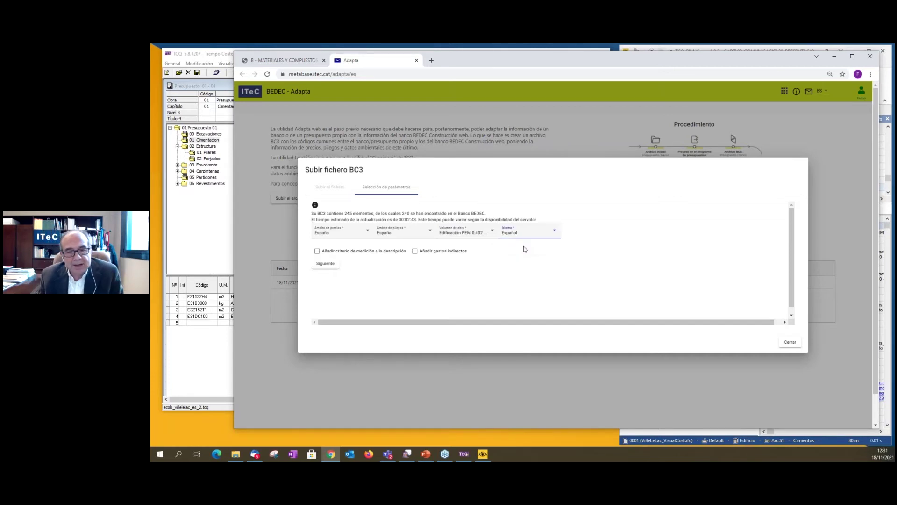
{"action": "left_click", "coordinate": [330, 264]}
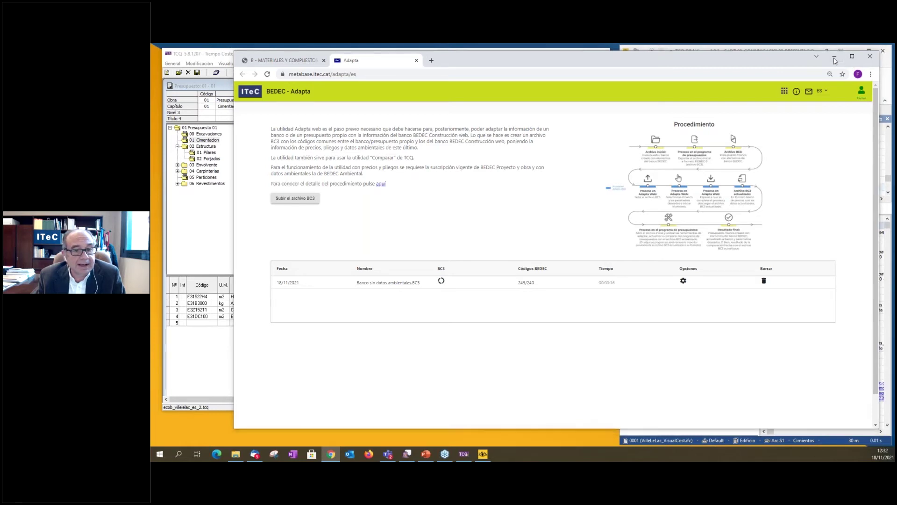
Switch back to TCQ, maximize the Presupuesto 01 budget window and open the import of environmental data
{"action": "left_click", "coordinate": [834, 57]}
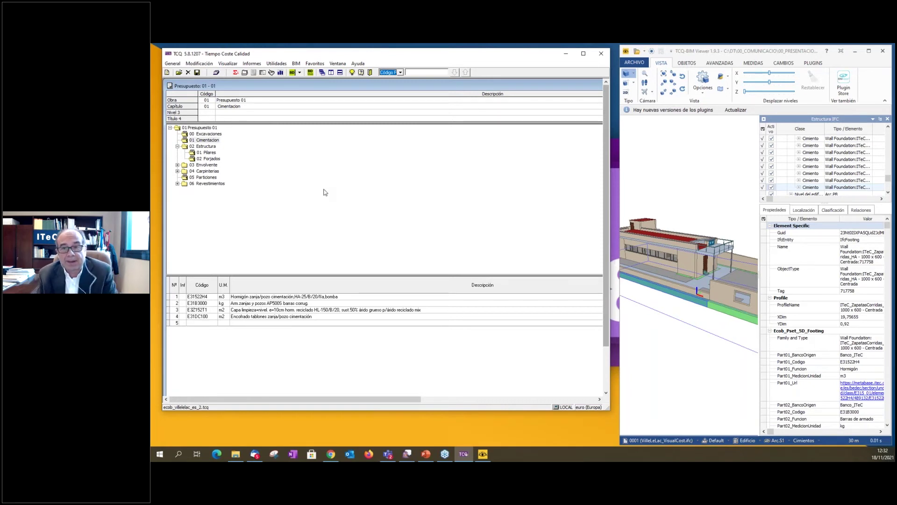
{"action": "double_click", "coordinate": [372, 88]}
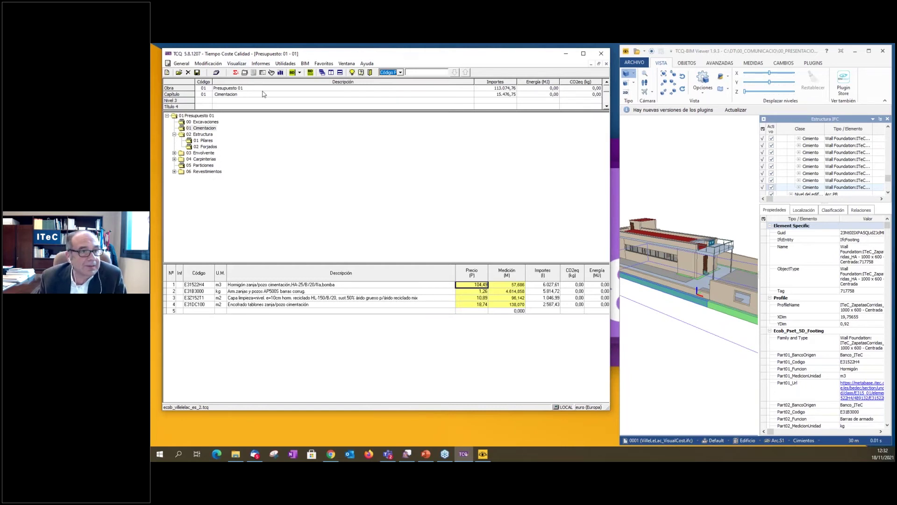
{"action": "left_click", "coordinate": [306, 64]}
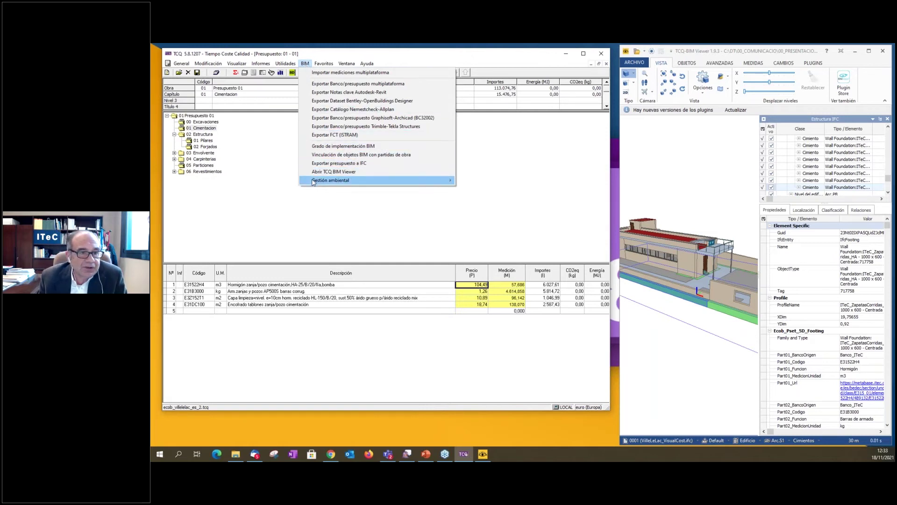
{"action": "mouse_move", "coordinate": [313, 181]}
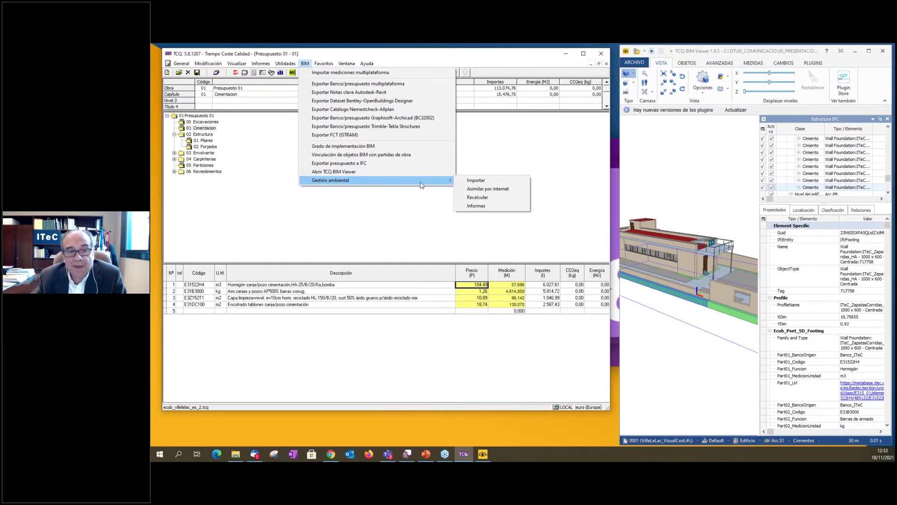
{"action": "left_click", "coordinate": [470, 182]}
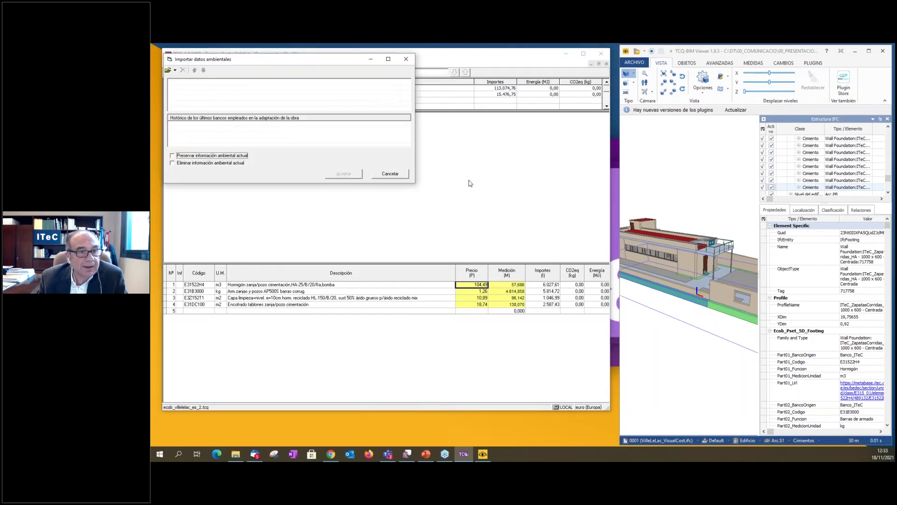
Import the environmental data into the budget from Banco CON datos ambientales.bc3 in the Hecho folder
{"action": "left_click", "coordinate": [168, 70]}
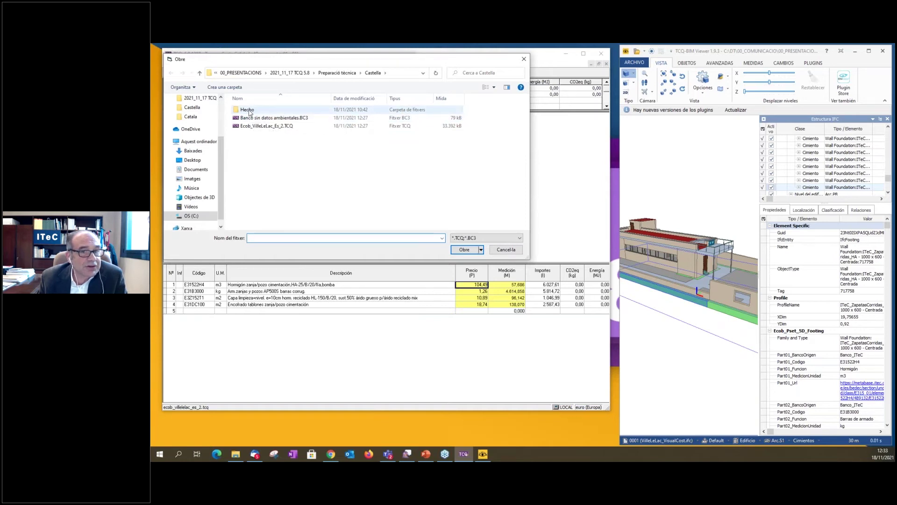
{"action": "double_click", "coordinate": [248, 111]}
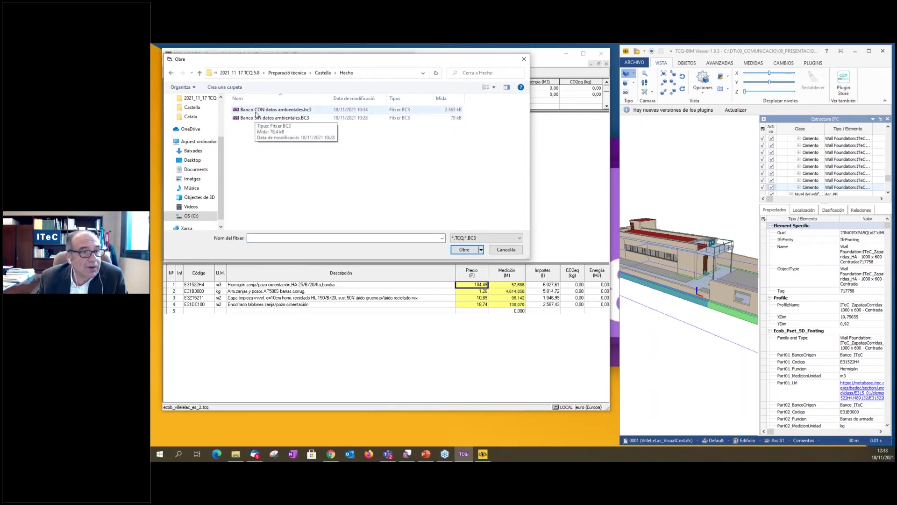
{"action": "left_click", "coordinate": [256, 110]}
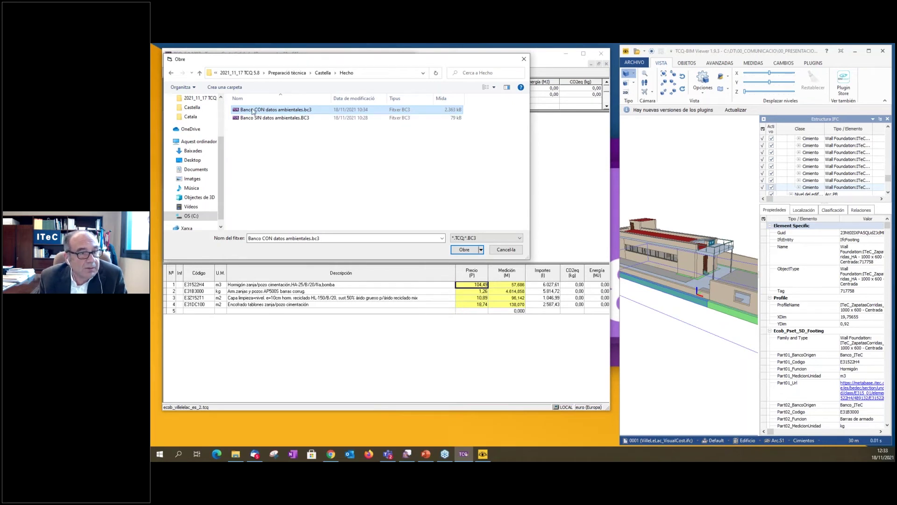
{"action": "left_click", "coordinate": [465, 250]}
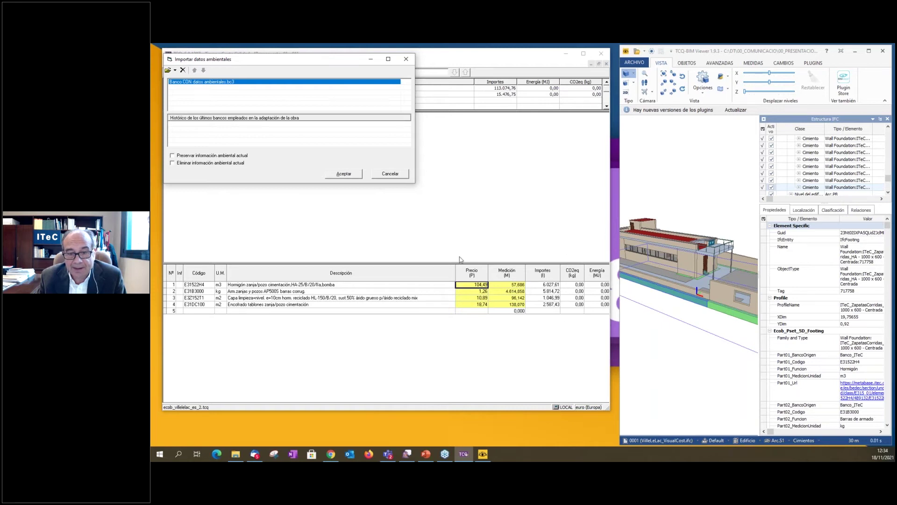
{"action": "left_click", "coordinate": [346, 174]}
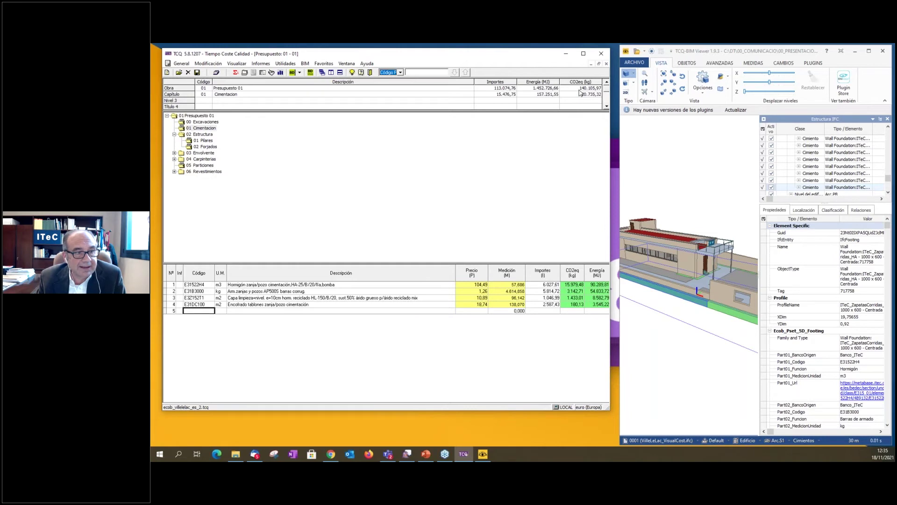
Review the energy and CO2eq values of Estructura, Pilares and Cimentacion, and slightly widen the BIM viewer window
{"action": "left_click", "coordinate": [210, 133]}
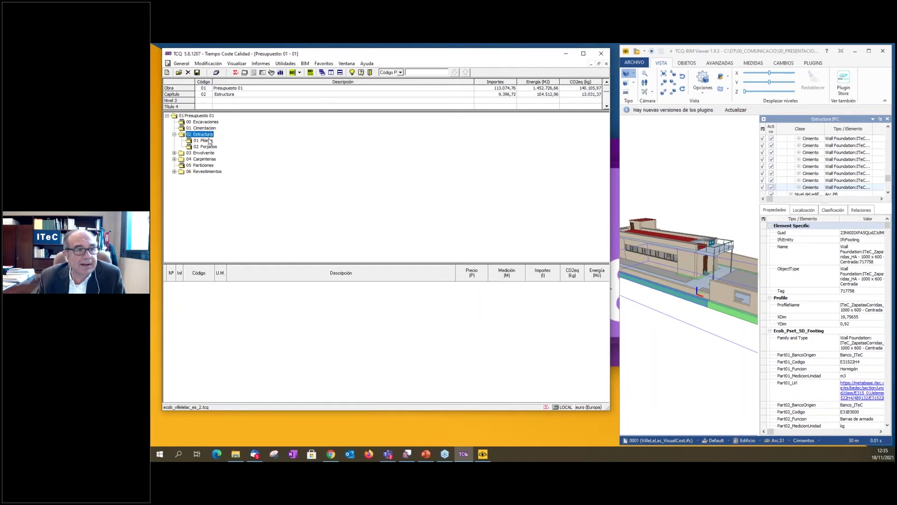
{"action": "left_click", "coordinate": [209, 141]}
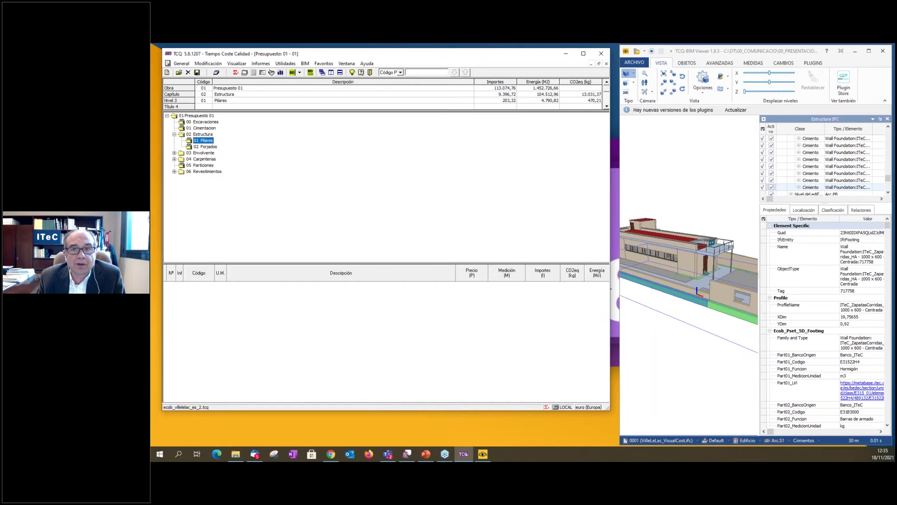
{"action": "left_click", "coordinate": [209, 128]}
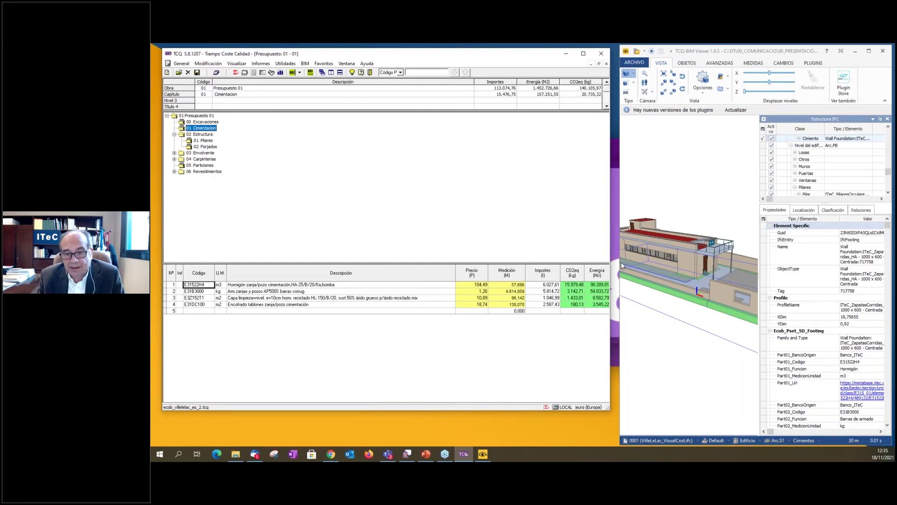
{"action": "left_click_drag", "start_coordinate": [620, 265], "coordinate": [614, 264]}
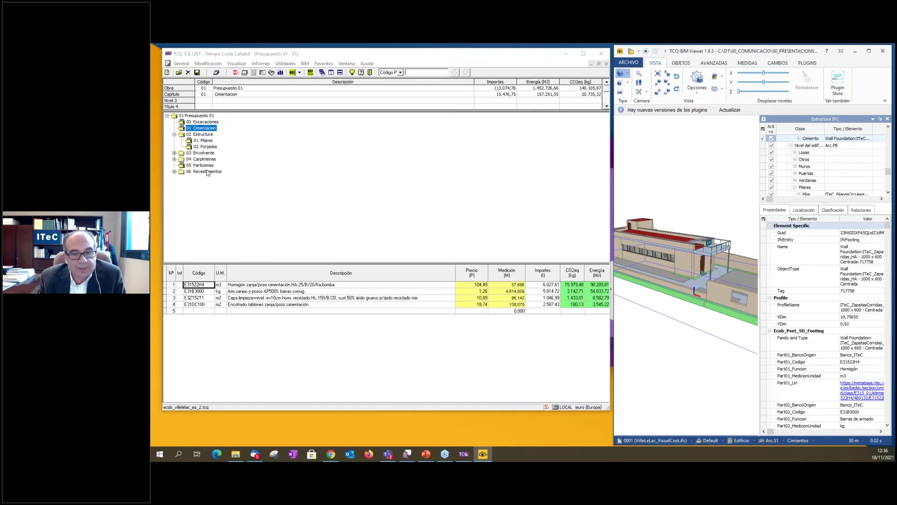
Open the hydraulic mosaic paving item K9EAU050 under Revestimientos, Horizontal, and examine the environmental impact of its Arena 0-5 mm component
{"action": "left_click", "coordinate": [175, 171]}
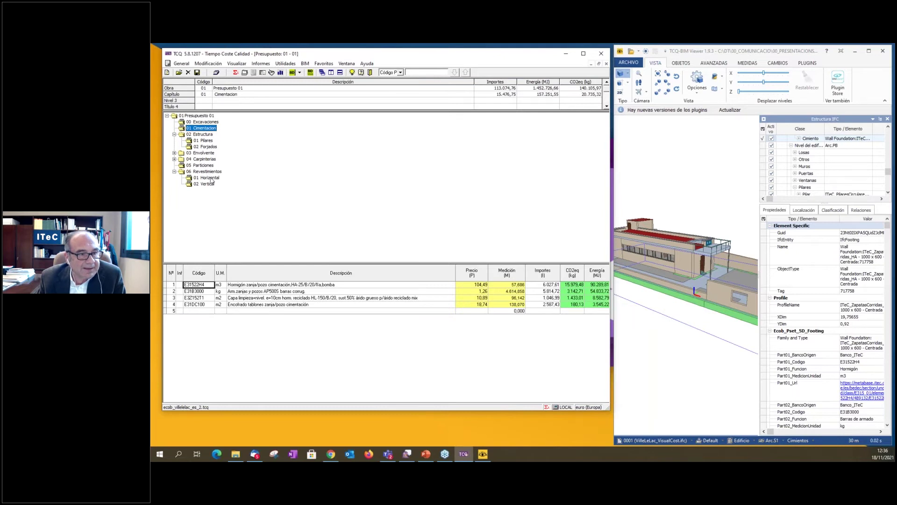
{"action": "left_click", "coordinate": [210, 178]}
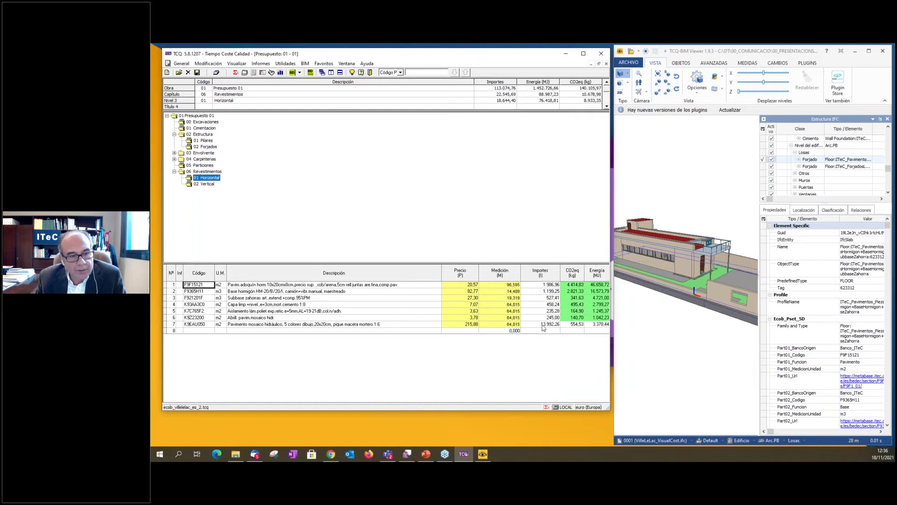
{"action": "double_click", "coordinate": [196, 326]}
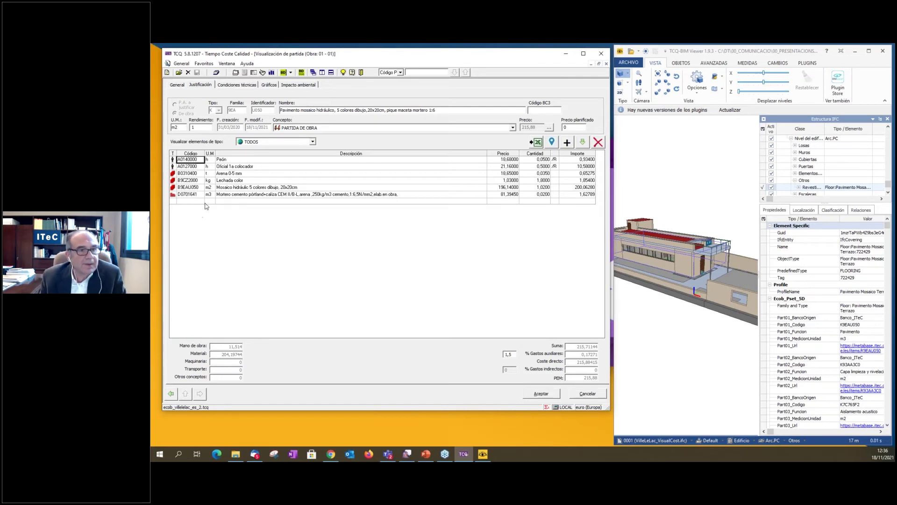
{"action": "left_click", "coordinate": [192, 174]}
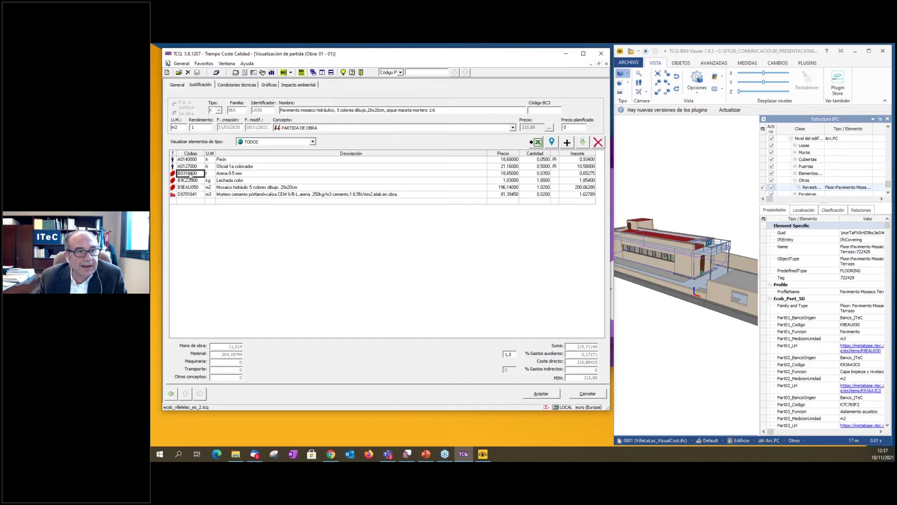
{"action": "double_click", "coordinate": [192, 174]}
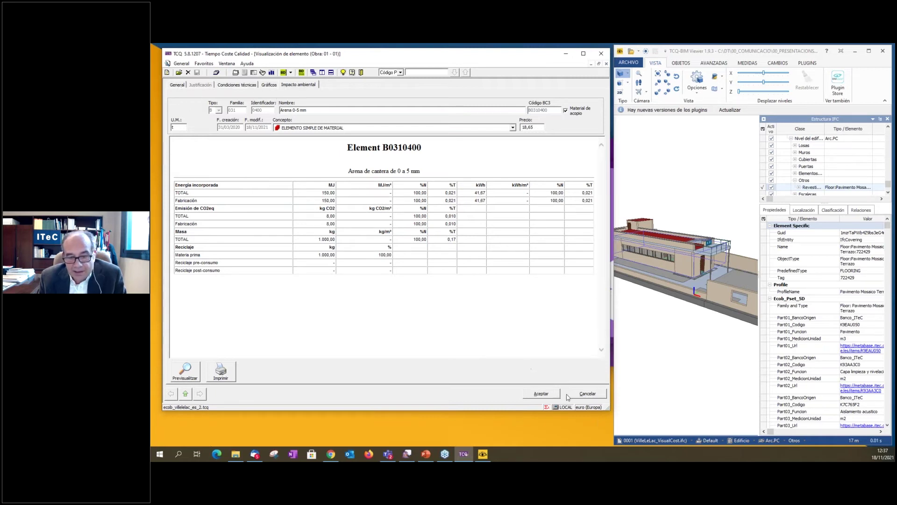
{"action": "left_click", "coordinate": [582, 393]}
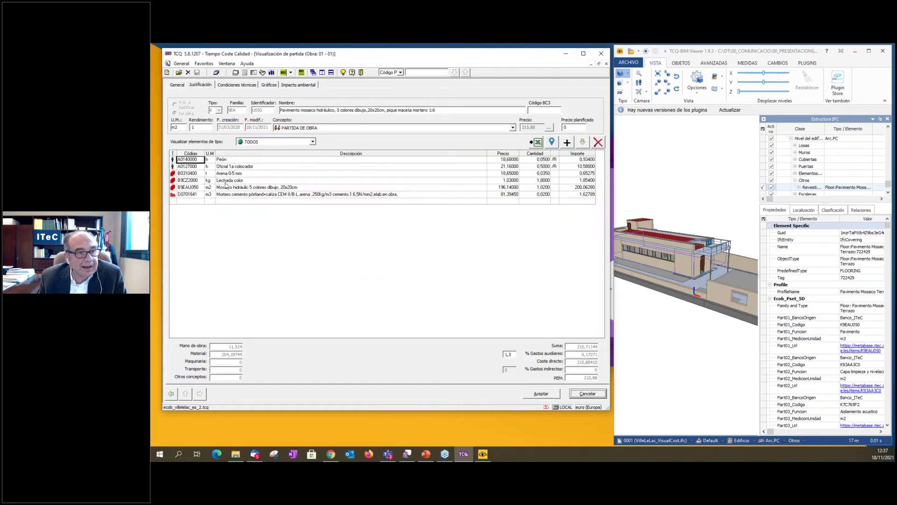
Examine the environmental impact of the Lechada color component in the paving item's breakdown
{"action": "left_click", "coordinate": [223, 181]}
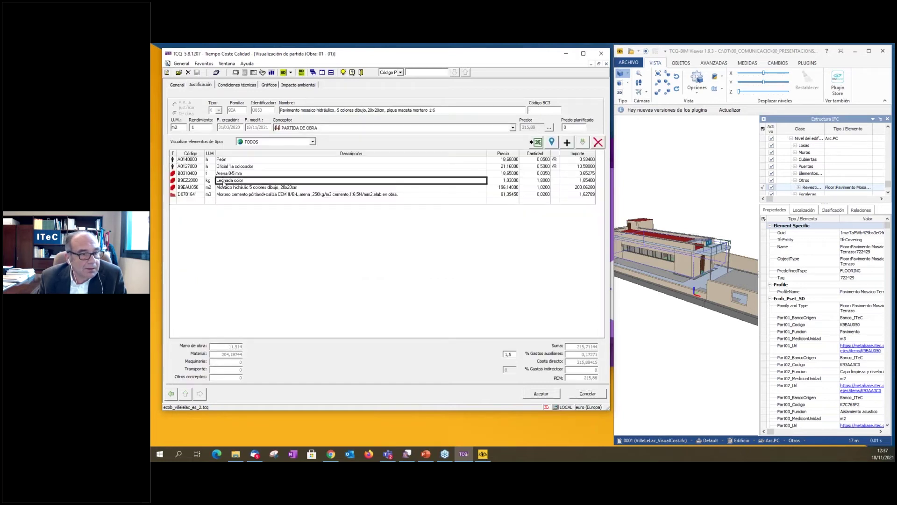
{"action": "left_click", "coordinate": [190, 180]}
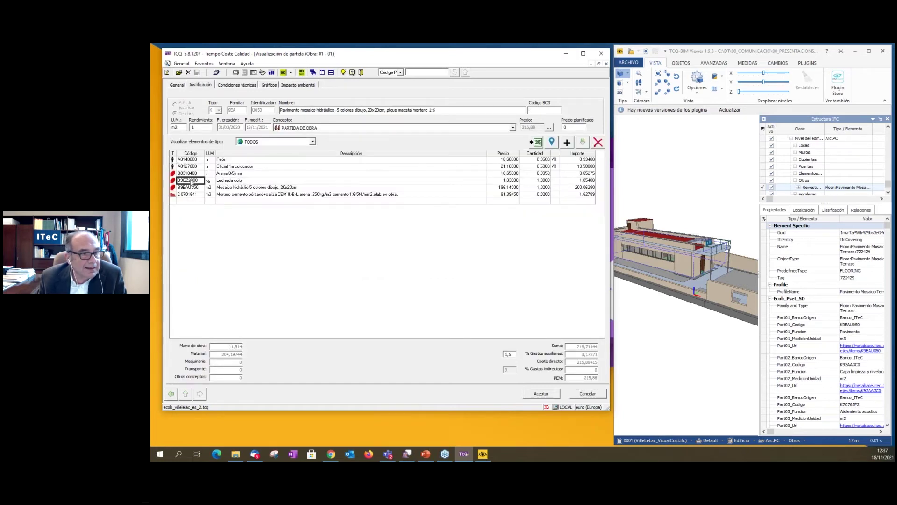
{"action": "double_click", "coordinate": [193, 181]}
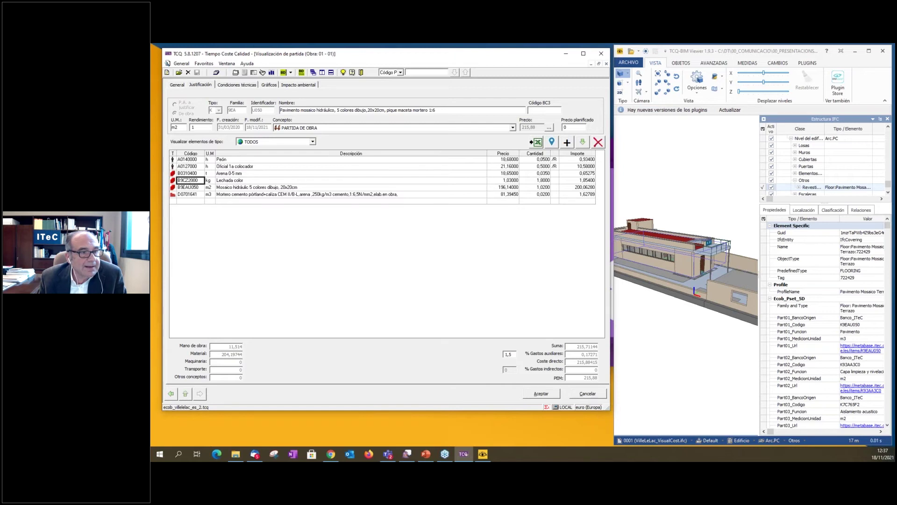
{"action": "left_click", "coordinate": [299, 85]}
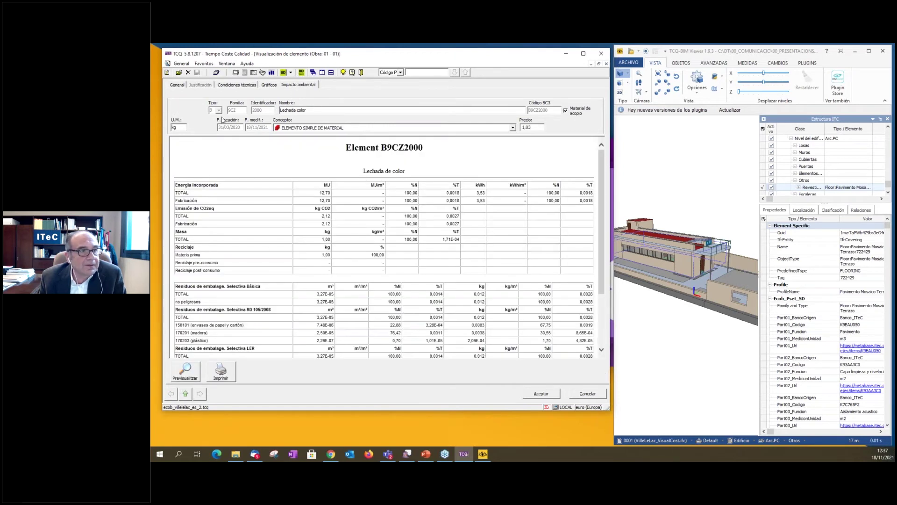
{"action": "left_click", "coordinate": [580, 396]}
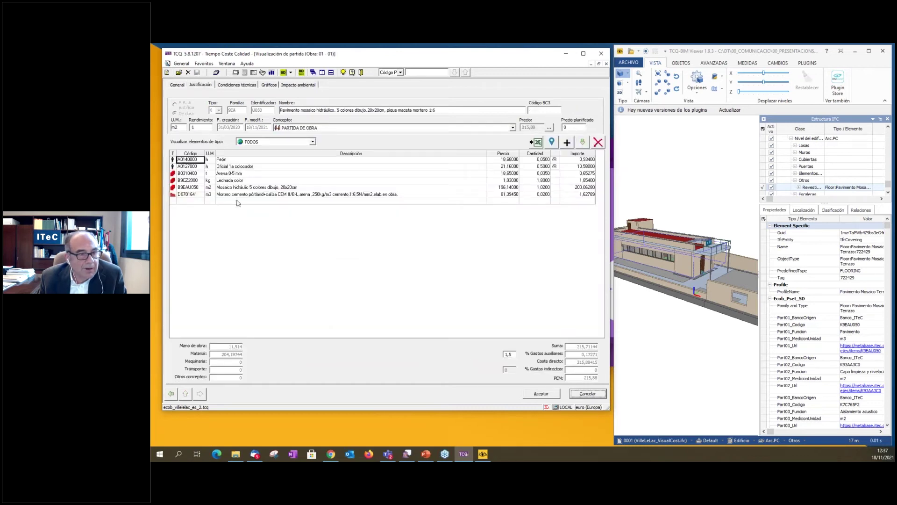
Check the Mosaico hidráulico 20x20cm component B9EAU050 for environmental data, and return to the budget without changes
{"action": "left_click", "coordinate": [190, 188]}
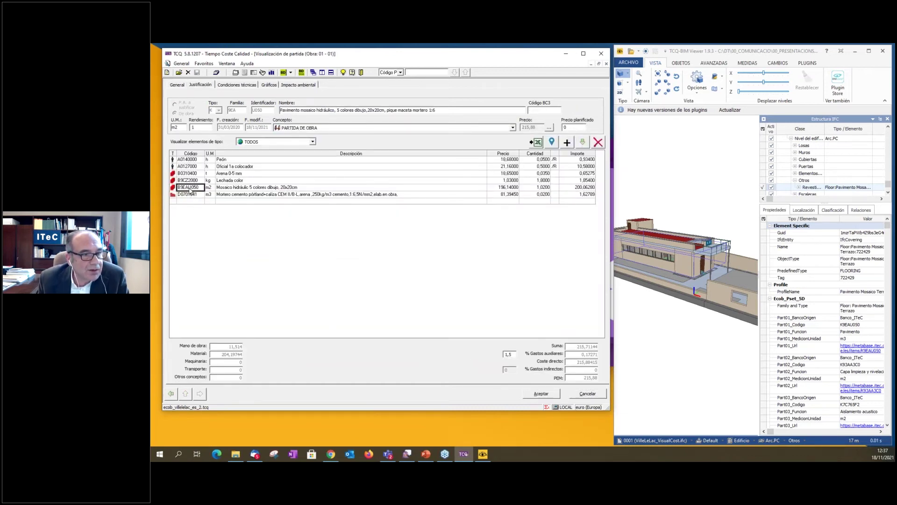
{"action": "double_click", "coordinate": [189, 187]}
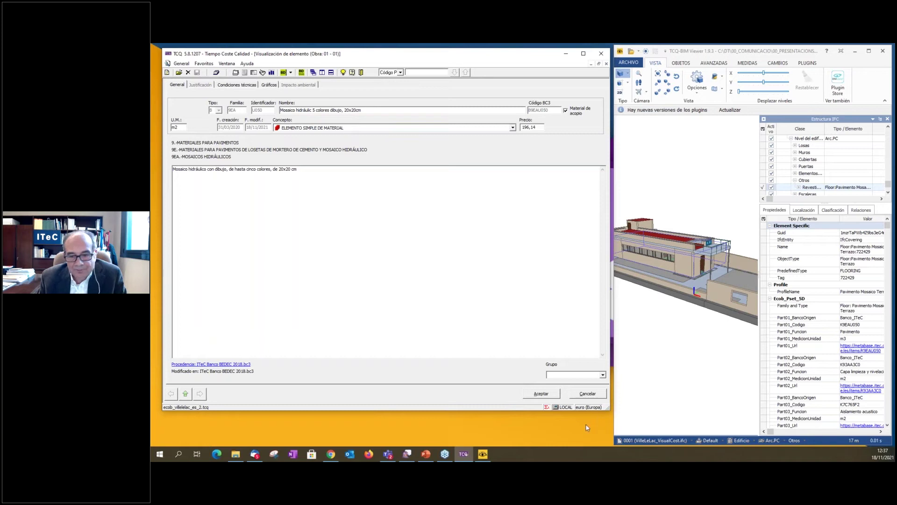
{"action": "left_click", "coordinate": [587, 393]}
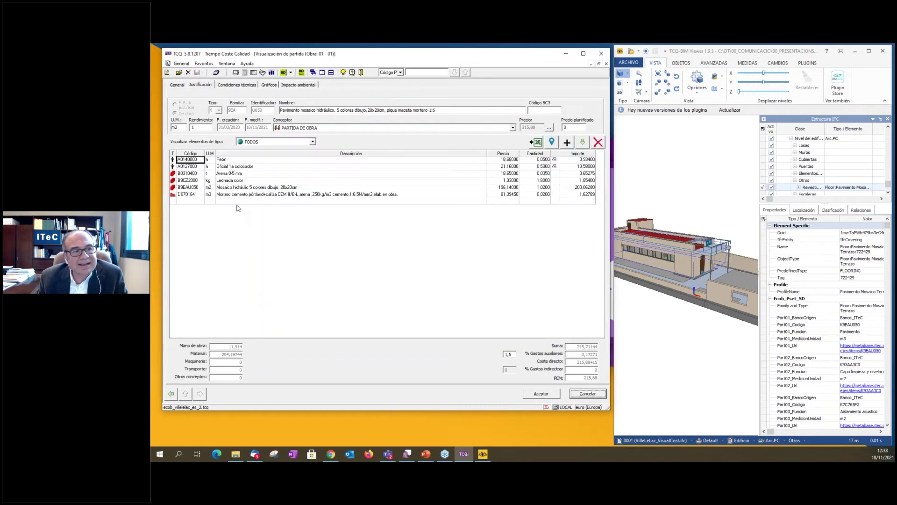
{"action": "left_click", "coordinate": [199, 187]}
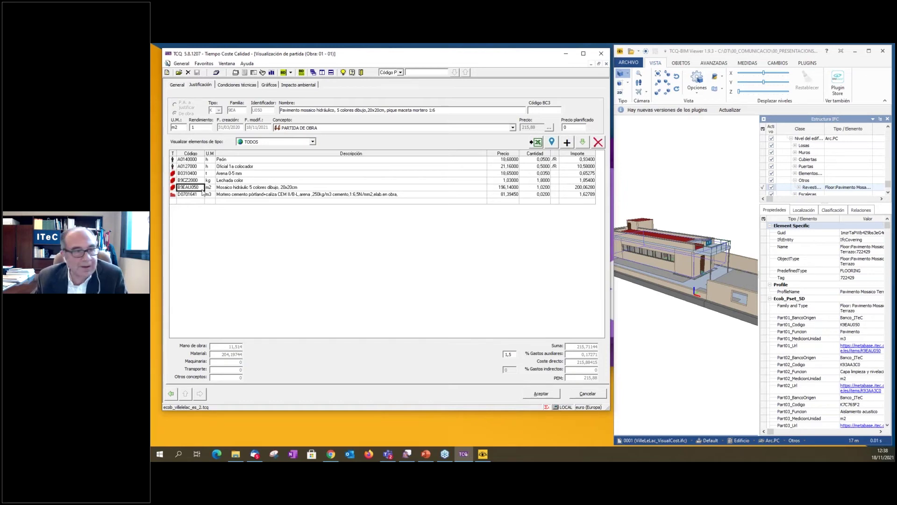
{"action": "left_click", "coordinate": [588, 393]}
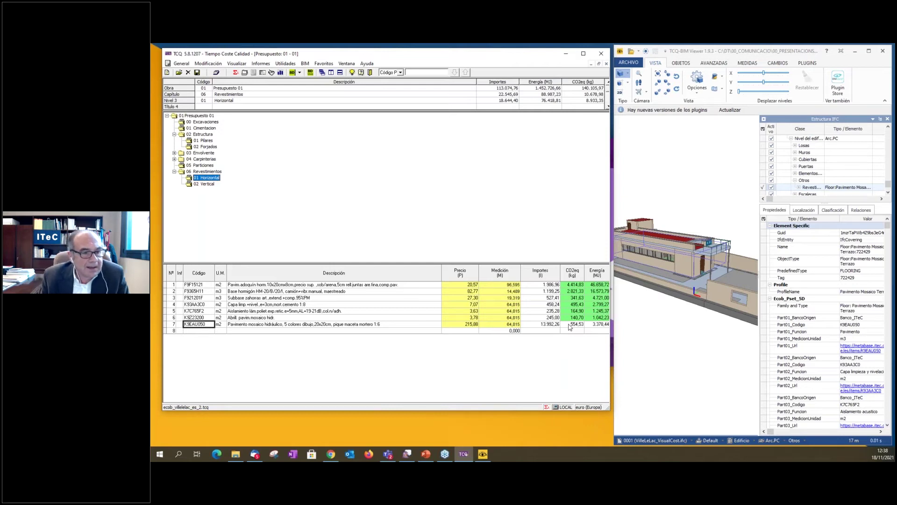
Start assimilating environmental data by internet, filtering for elements with incomplete or no environmental data under Energía i Emisión de CO2eq
{"action": "left_click", "coordinate": [305, 64]}
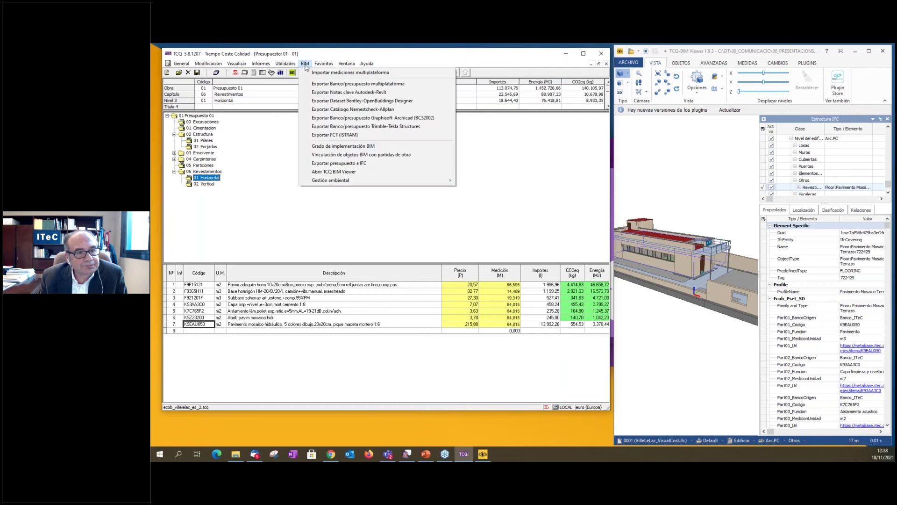
{"action": "mouse_move", "coordinate": [316, 181]}
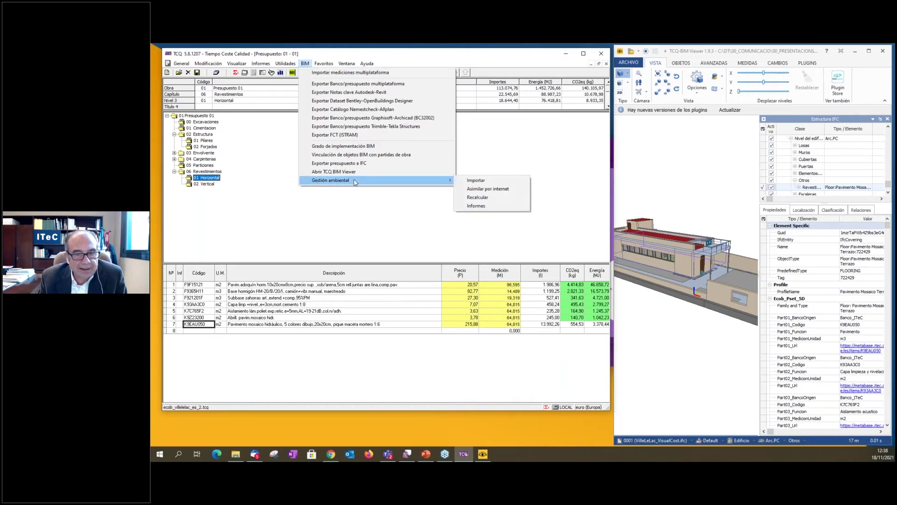
{"action": "left_click", "coordinate": [486, 190]}
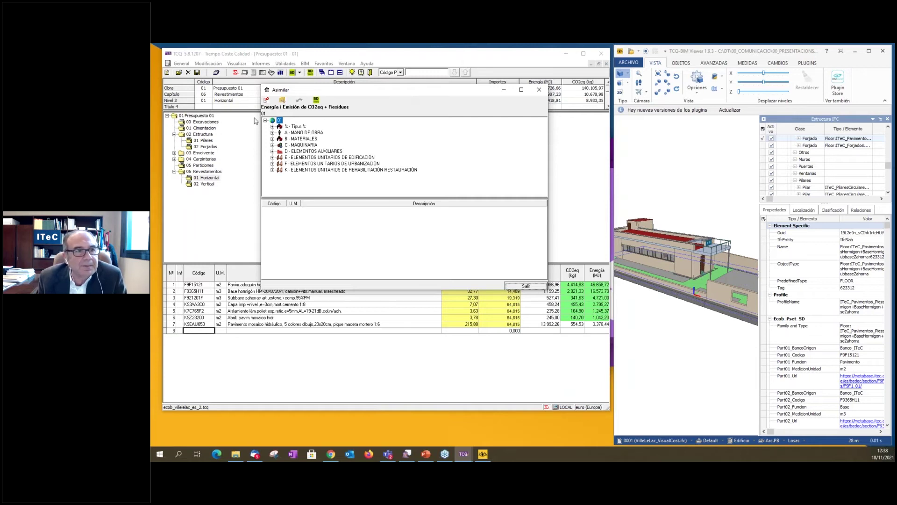
{"action": "left_click", "coordinate": [266, 100]}
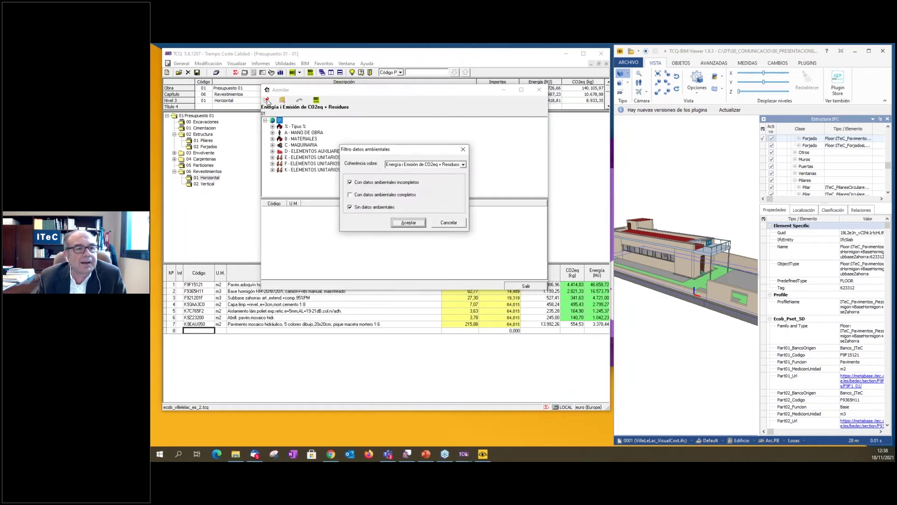
{"action": "left_click", "coordinate": [465, 166]}
{"action": "left_click", "coordinate": [464, 165]}
{"action": "left_click", "coordinate": [425, 173]}
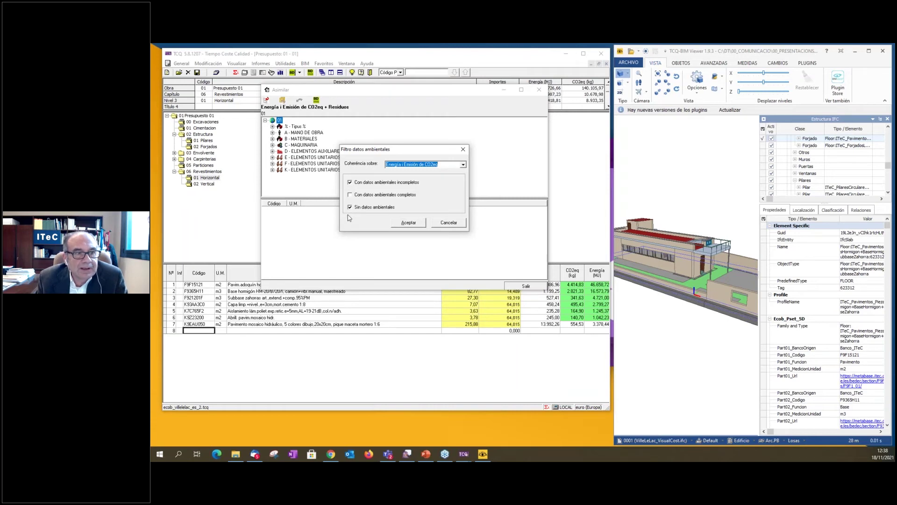
{"action": "left_click", "coordinate": [407, 225]}
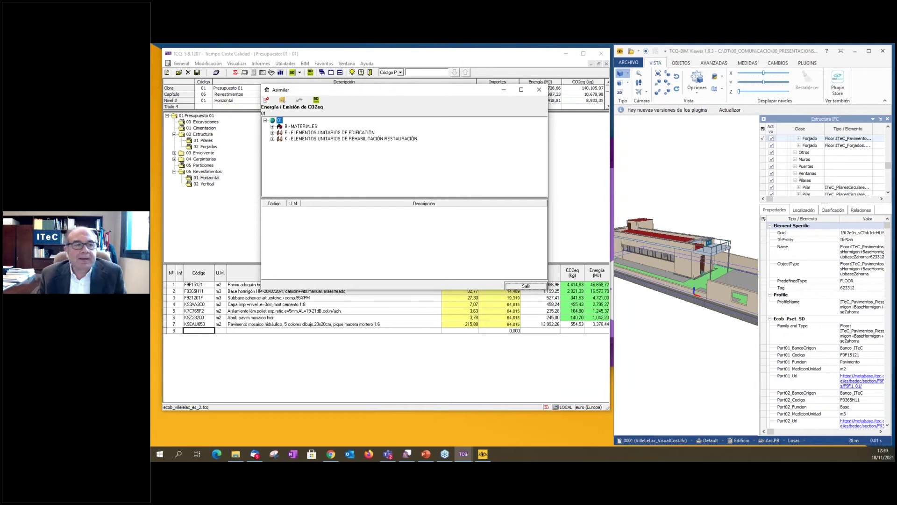
Display the hydraulic mosaic material under B9EA - Mosaicos hidráulicos within B9 paving materials, and move the Asimilar window off centre
{"action": "left_click", "coordinate": [272, 127]}
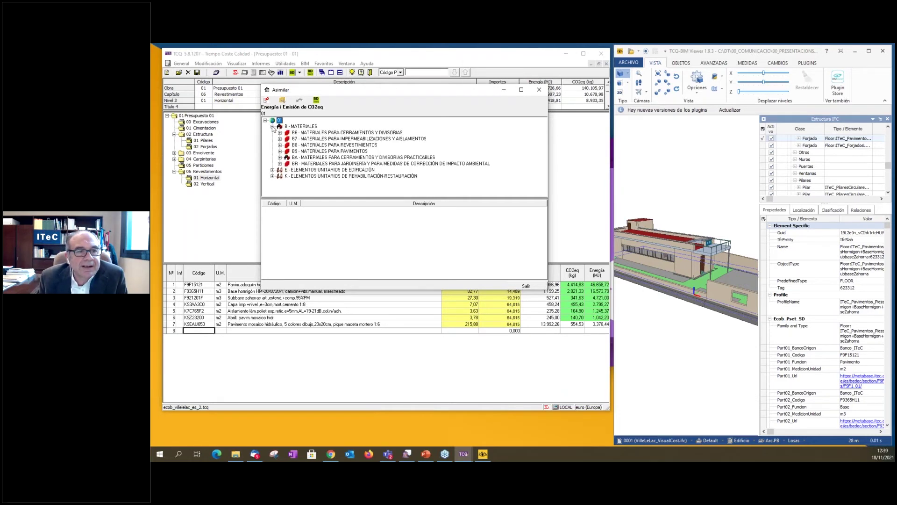
{"action": "left_click", "coordinate": [280, 151]}
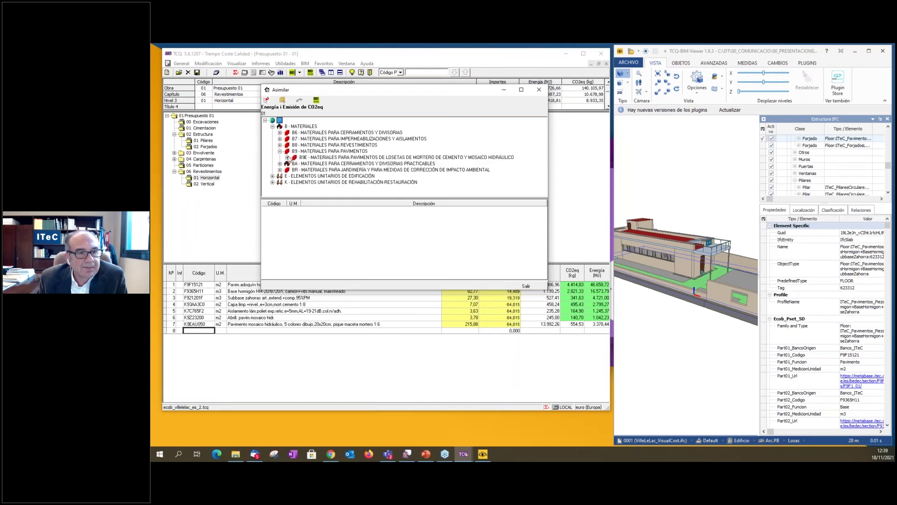
{"action": "left_click", "coordinate": [288, 158]}
{"action": "left_click", "coordinate": [337, 164]}
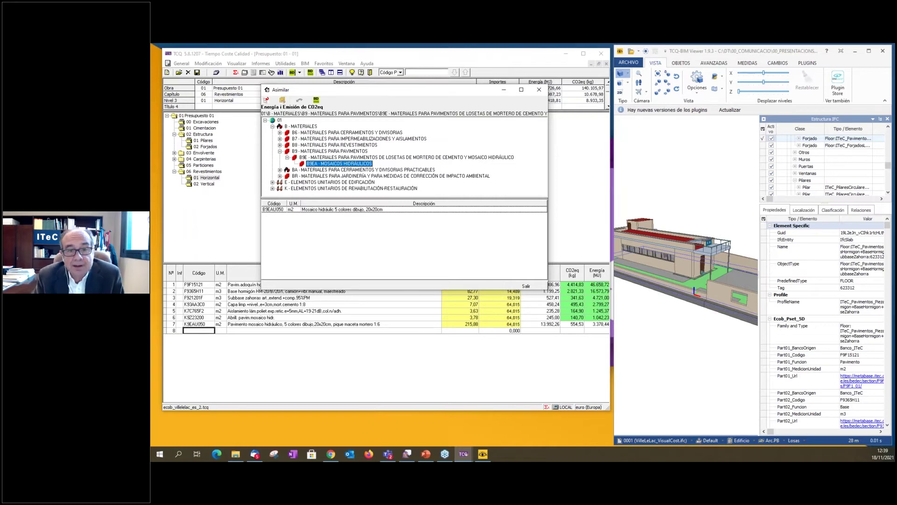
{"action": "left_click_drag", "start_coordinate": [414, 90], "coordinate": [330, 141]}
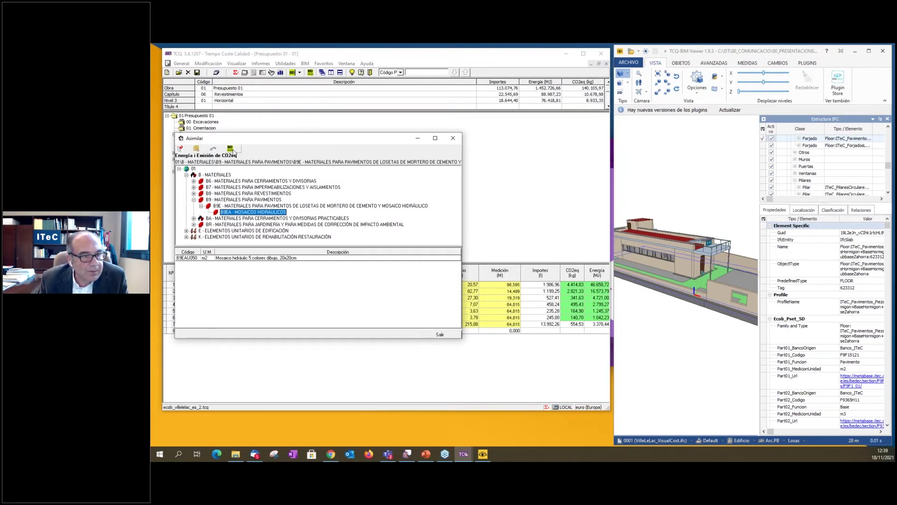
Open the online BEDEC bank and browse B9 - Material para pavimentos, terrazzo paving materials, to Terrazo liso
{"action": "left_click", "coordinate": [232, 149]}
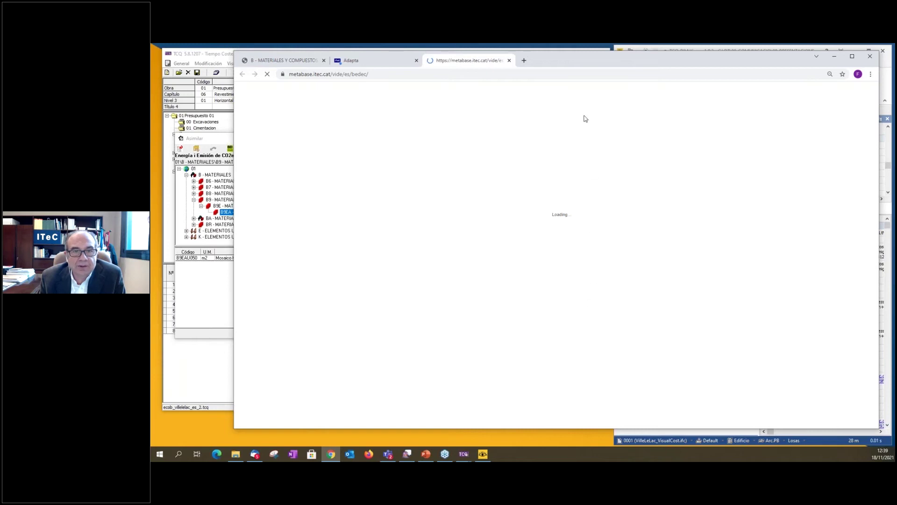
{"action": "mouse_move", "coordinate": [577, 66]}
{"action": "left_mouse_down"}
{"action": "mouse_move", "coordinate": [591, 62]}
{"action": "mouse_move", "coordinate": [580, 61]}
{"action": "left_mouse_up"}
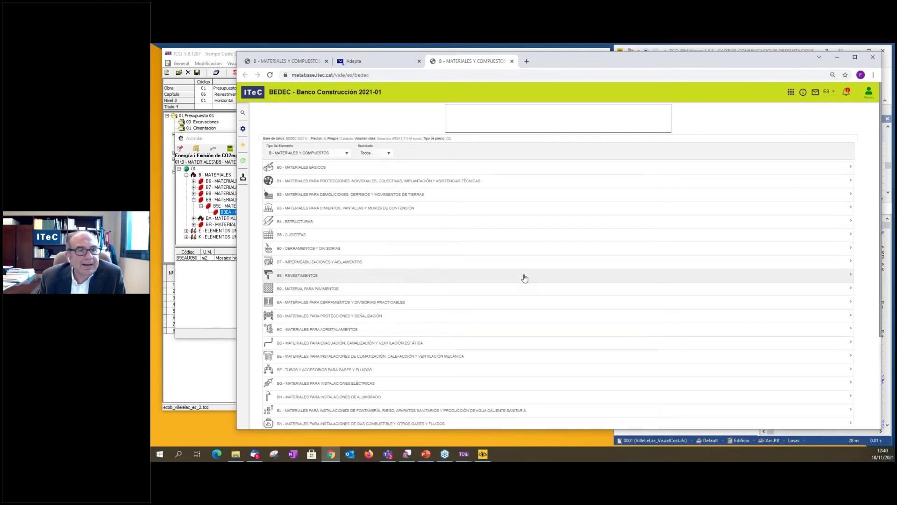
{"action": "scroll", "coordinate": [525, 278], "scroll_direction": "down", "scroll_amount": 1}
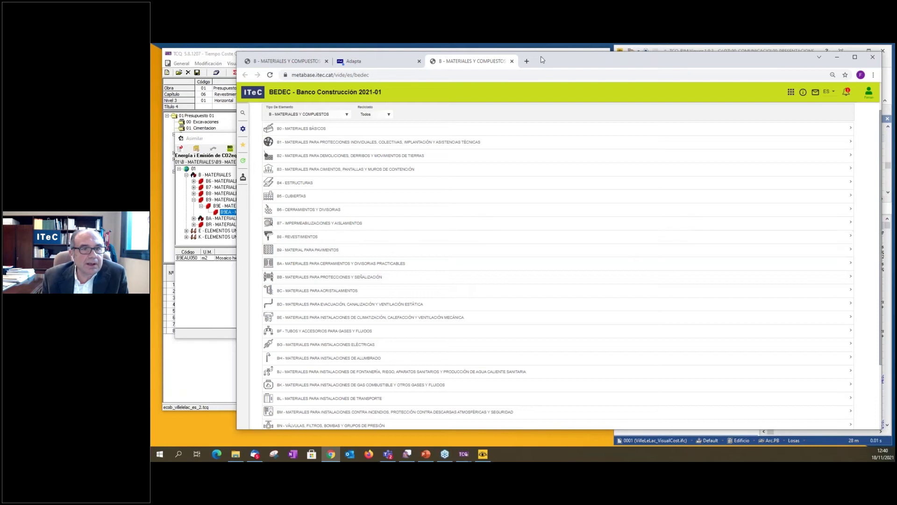
{"action": "mouse_move", "coordinate": [542, 56]}
{"action": "left_mouse_down"}
{"action": "mouse_move", "coordinate": [606, 69]}
{"action": "mouse_move", "coordinate": [533, 69]}
{"action": "left_mouse_up"}
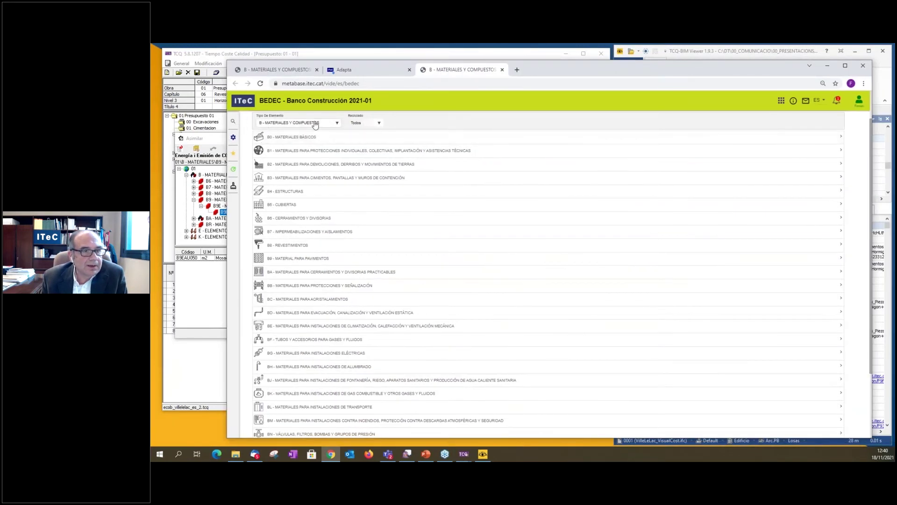
{"action": "left_click", "coordinate": [338, 125]}
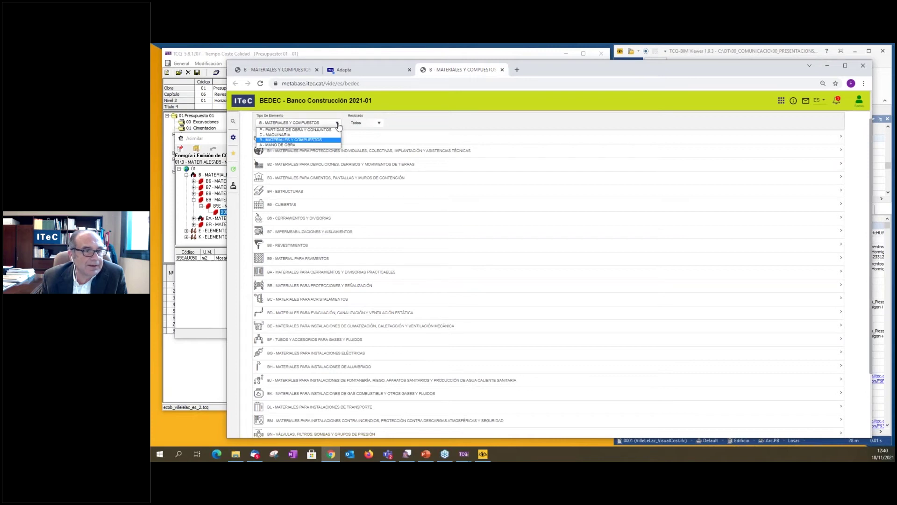
{"action": "left_click", "coordinate": [338, 125]}
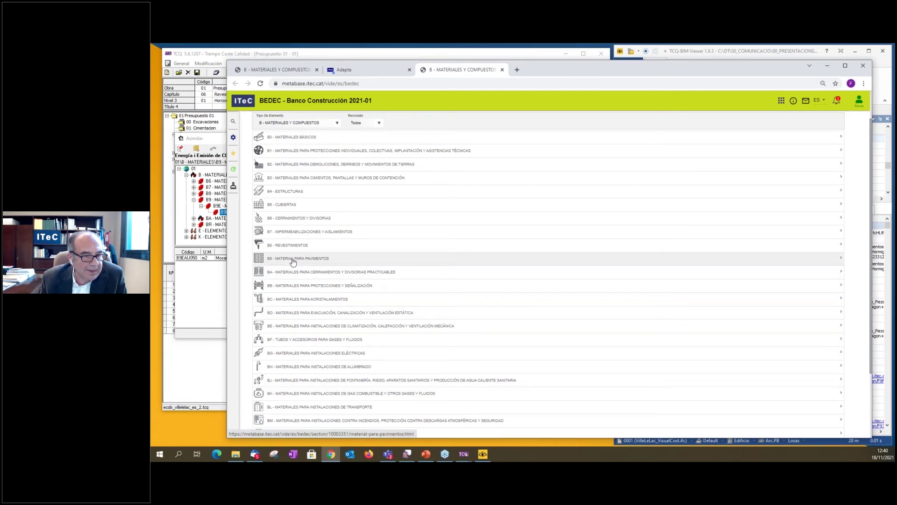
{"action": "left_click", "coordinate": [287, 261]}
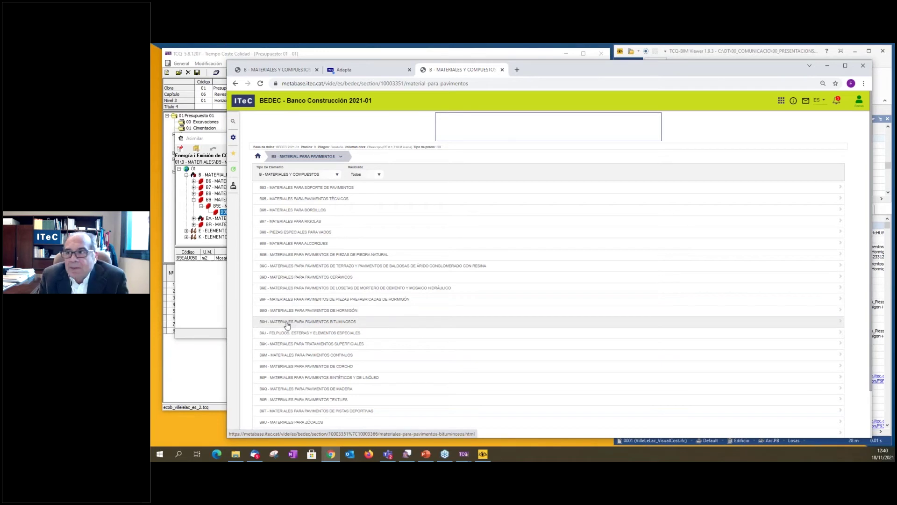
{"action": "left_click", "coordinate": [295, 267]}
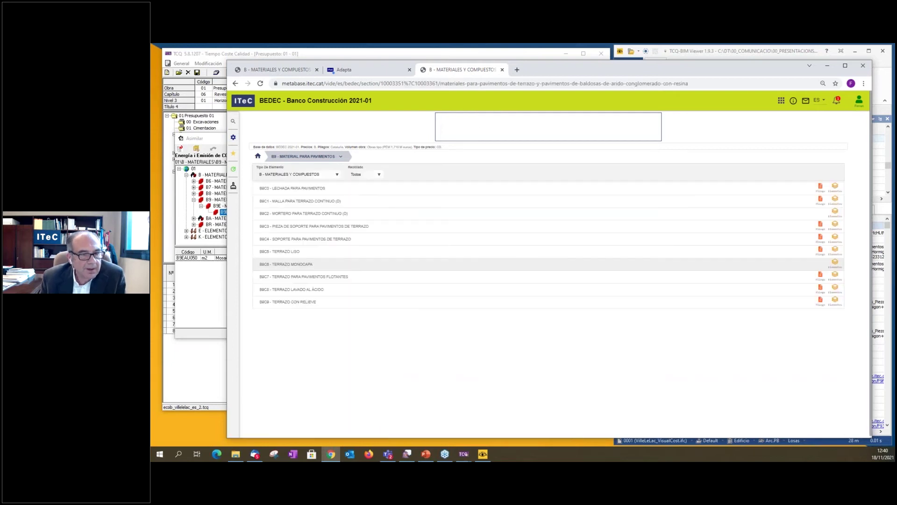
{"action": "left_click", "coordinate": [305, 254]}
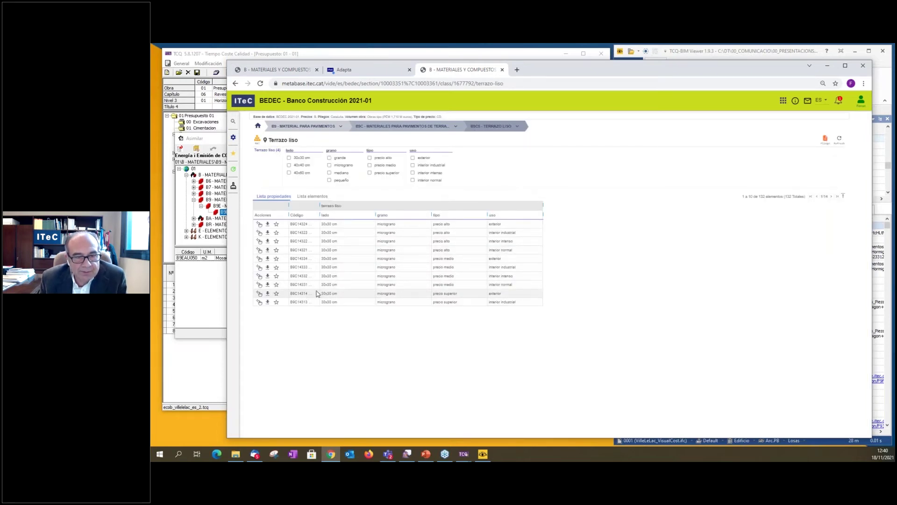
Open the 30x30 cm smooth terrazzo B9C14324 and review its environmental information
{"action": "left_click", "coordinate": [299, 225]}
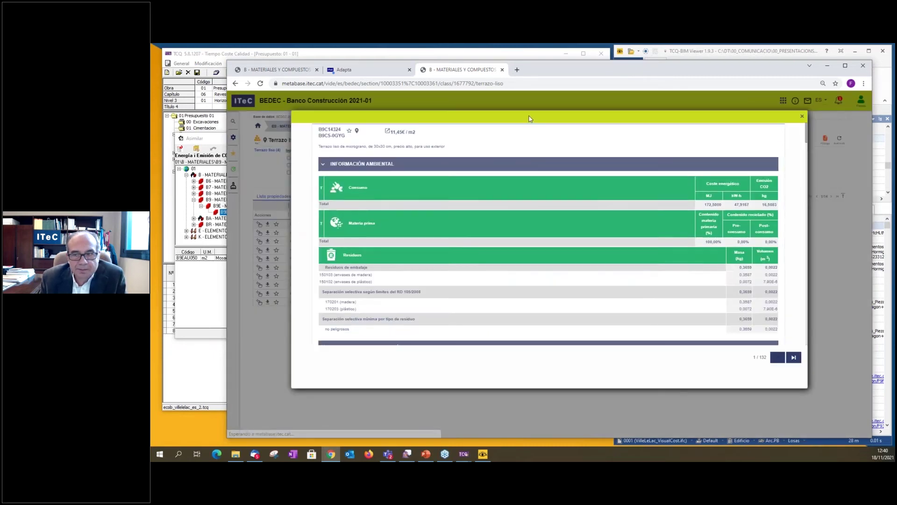
{"action": "left_click_drag", "start_coordinate": [528, 118], "coordinate": [557, 105]}
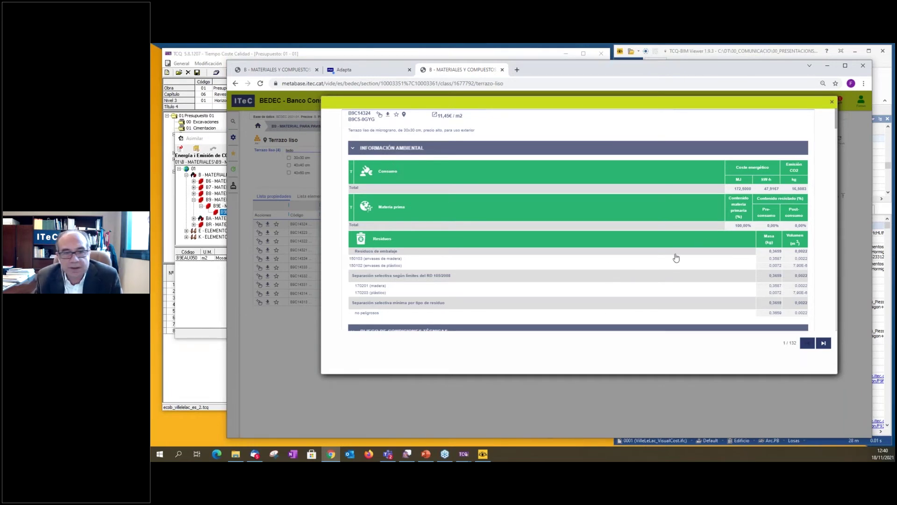
{"action": "left_click_drag", "start_coordinate": [614, 103], "coordinate": [617, 111]}
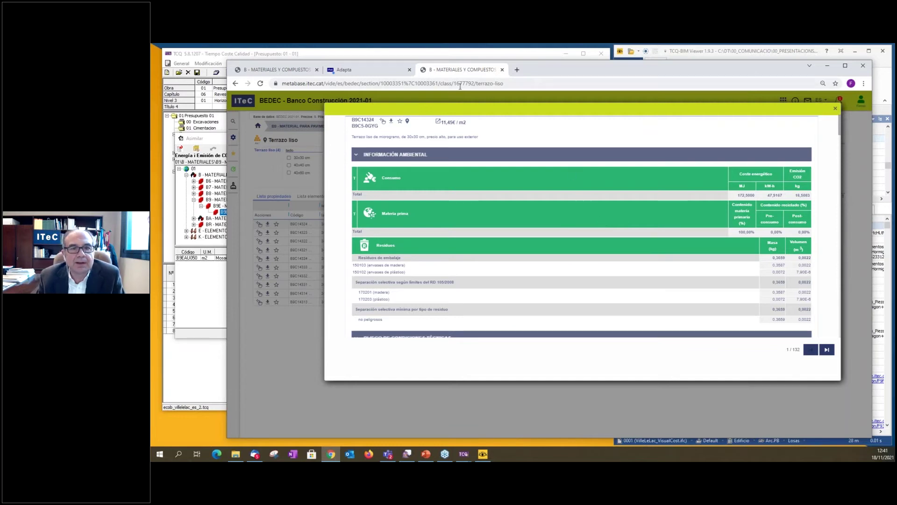
Assimilate the terrazzo B9C14324 environmental data to the mosaic material B9EAU050, and return to the TCQ budget
{"action": "left_click_drag", "start_coordinate": [557, 72], "coordinate": [687, 84]}
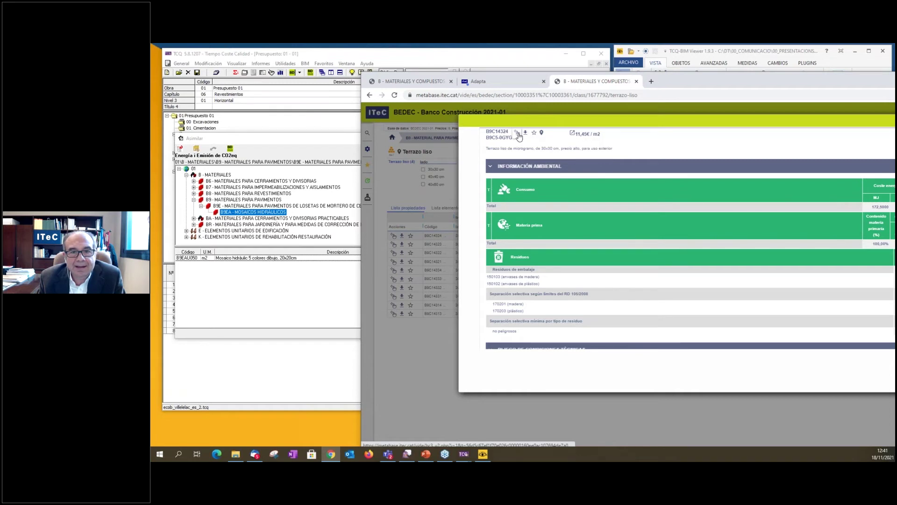
{"action": "left_click_drag", "start_coordinate": [519, 136], "coordinate": [243, 262]}
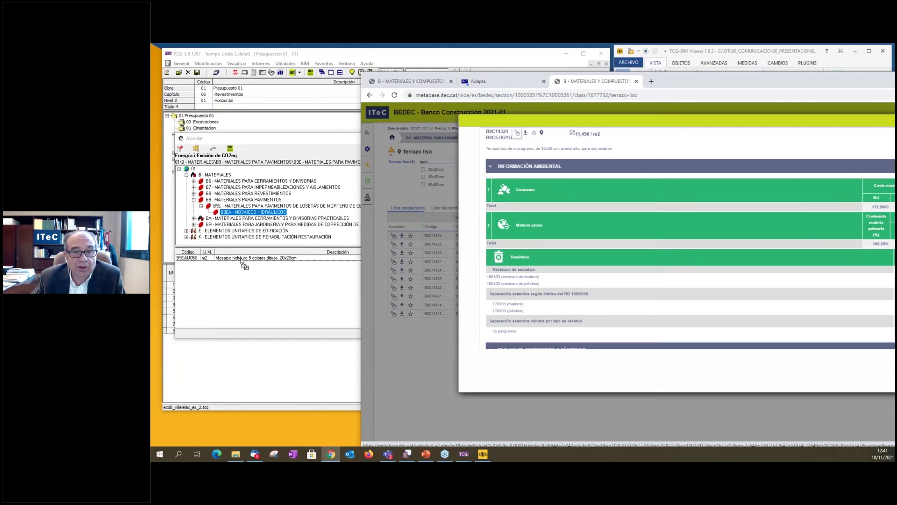
{"action": "left_click_drag", "start_coordinate": [242, 263], "coordinate": [525, 93]}
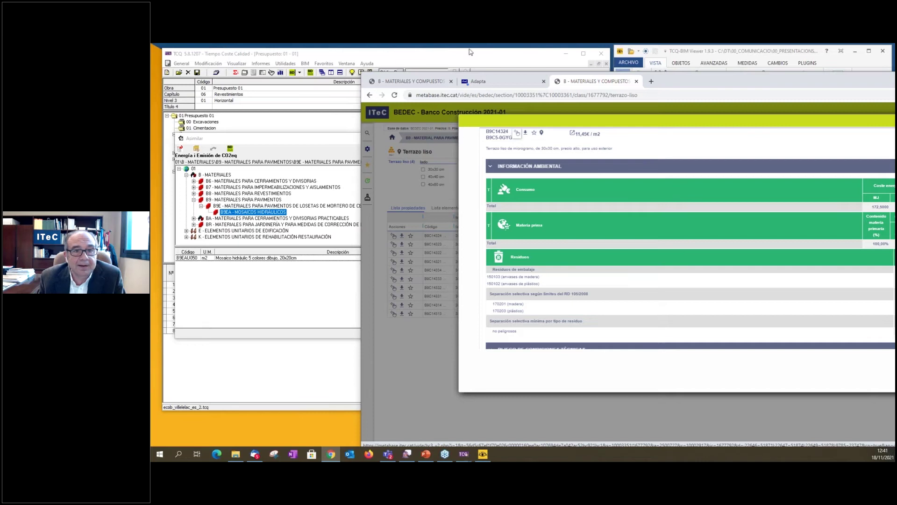
{"action": "left_click_drag", "start_coordinate": [386, 77], "coordinate": [388, 75]}
{"action": "left_click", "coordinate": [410, 59]}
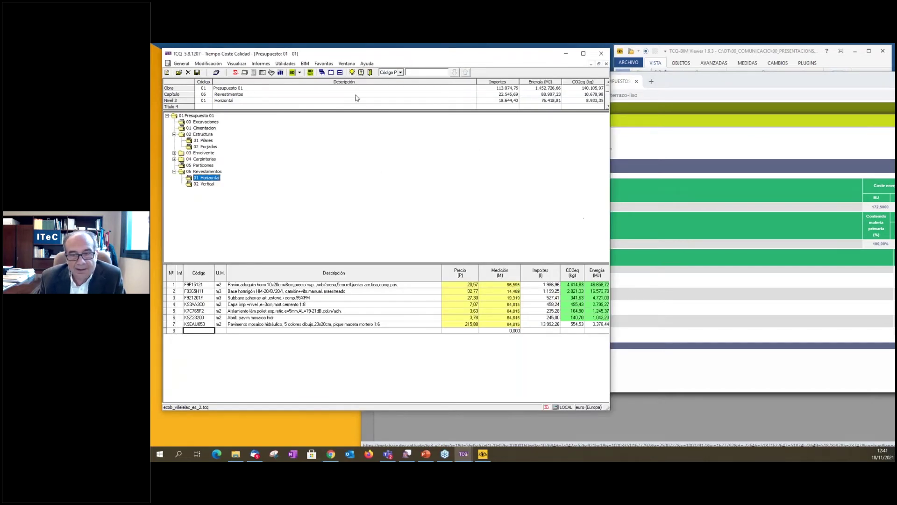
Recalculate the budget's environmental data with the paving item K9EAU050 selected
{"action": "left_click_drag", "start_coordinate": [334, 54], "coordinate": [332, 59]}
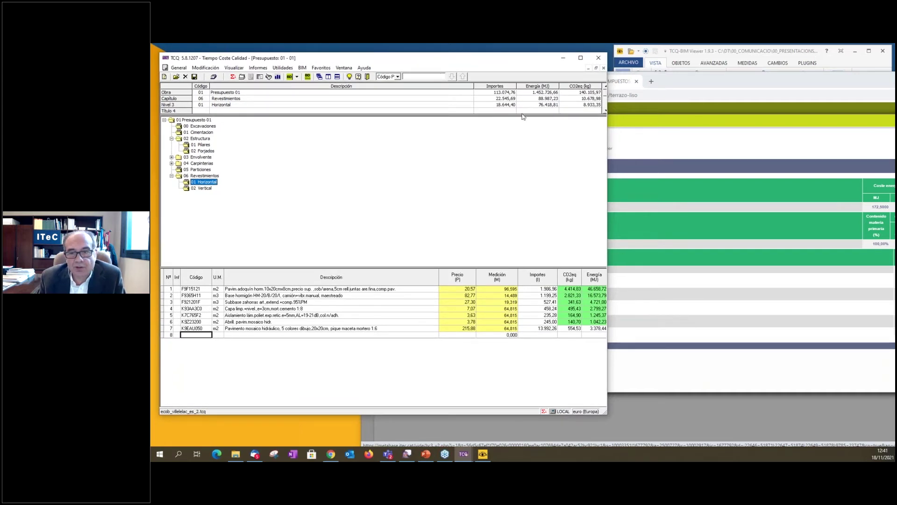
{"action": "left_click", "coordinate": [247, 329]}
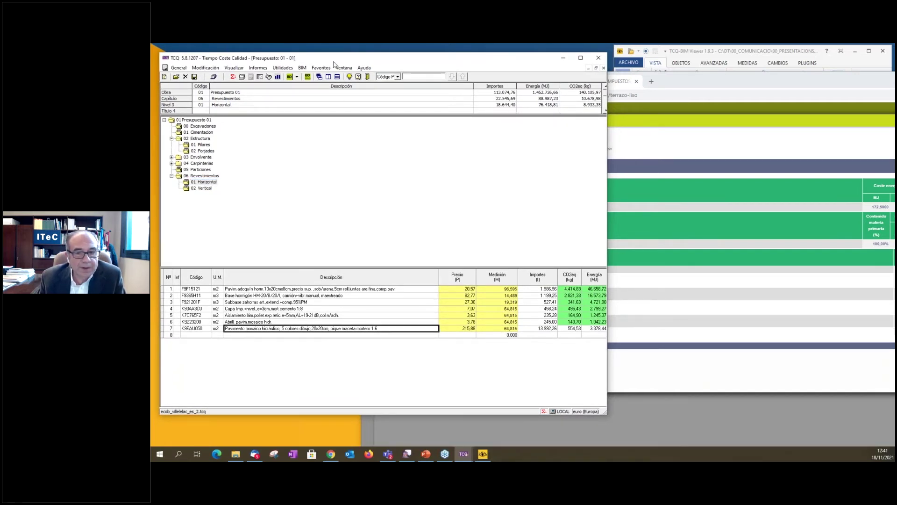
{"action": "left_click", "coordinate": [302, 68]}
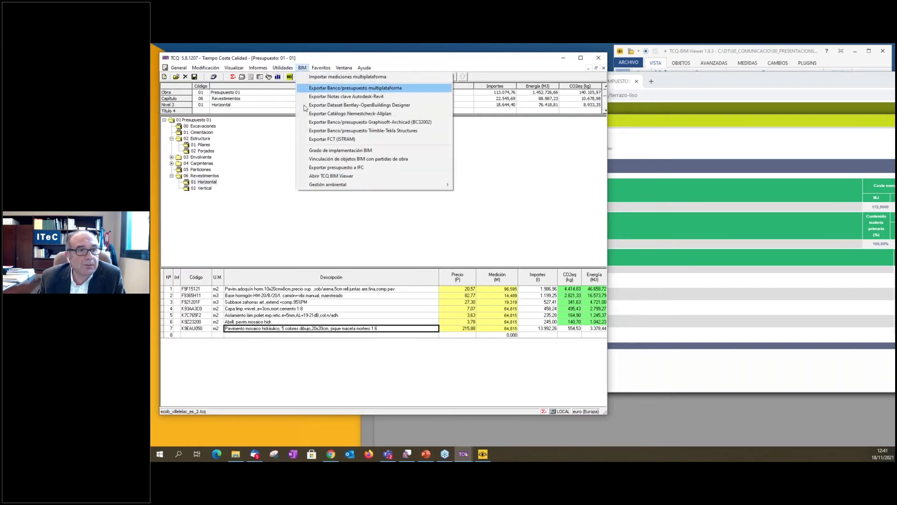
{"action": "mouse_move", "coordinate": [437, 184]}
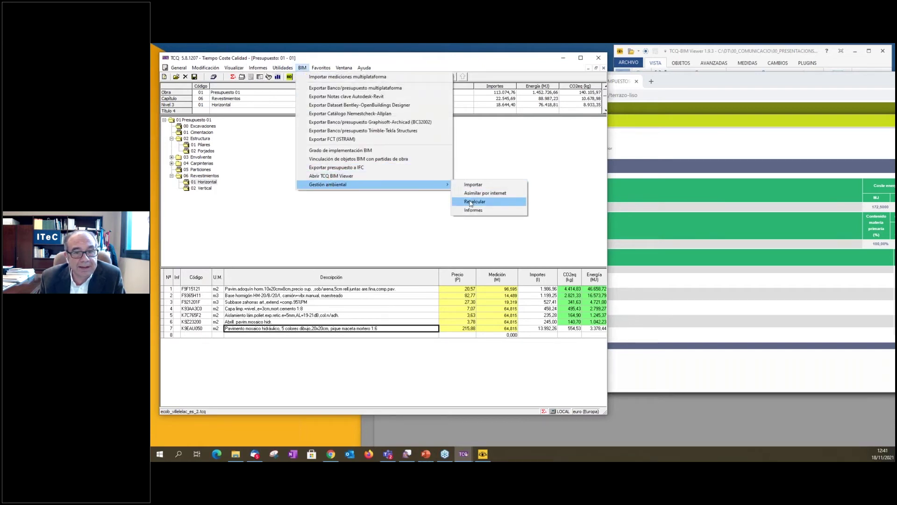
{"action": "left_click", "coordinate": [471, 201]}
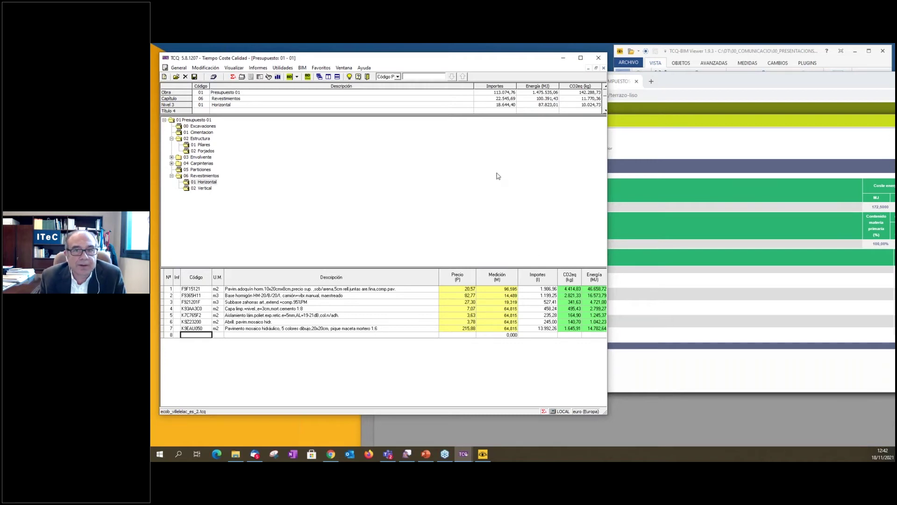
Preview the environmental impact report for the whole budget with the ITeC Energía y huella de carbono template in Castellano
{"action": "left_click_drag", "start_coordinate": [406, 61], "coordinate": [400, 65]}
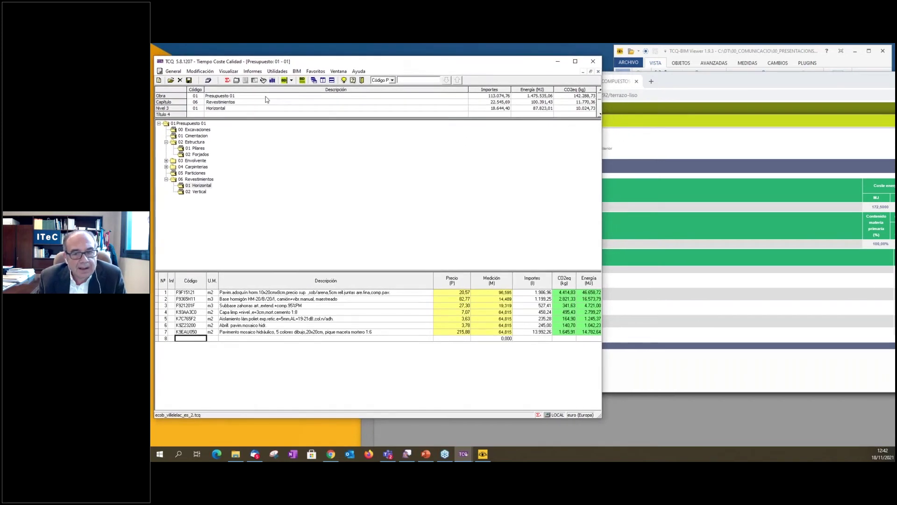
{"action": "left_click", "coordinate": [296, 73]}
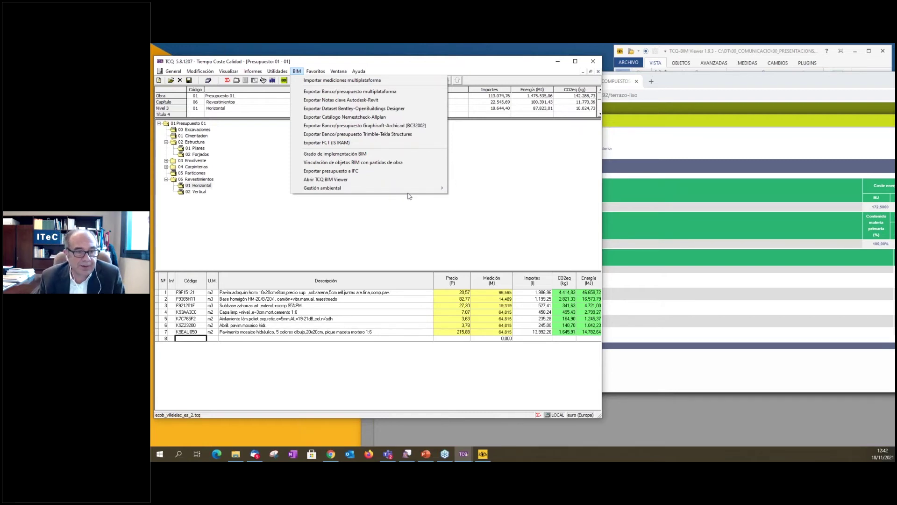
{"action": "mouse_move", "coordinate": [413, 190]}
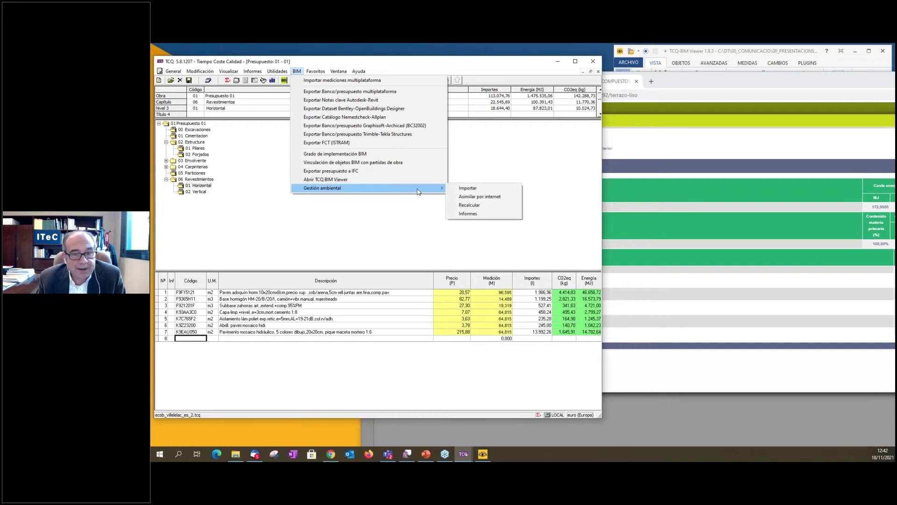
{"action": "left_click", "coordinate": [466, 214]}
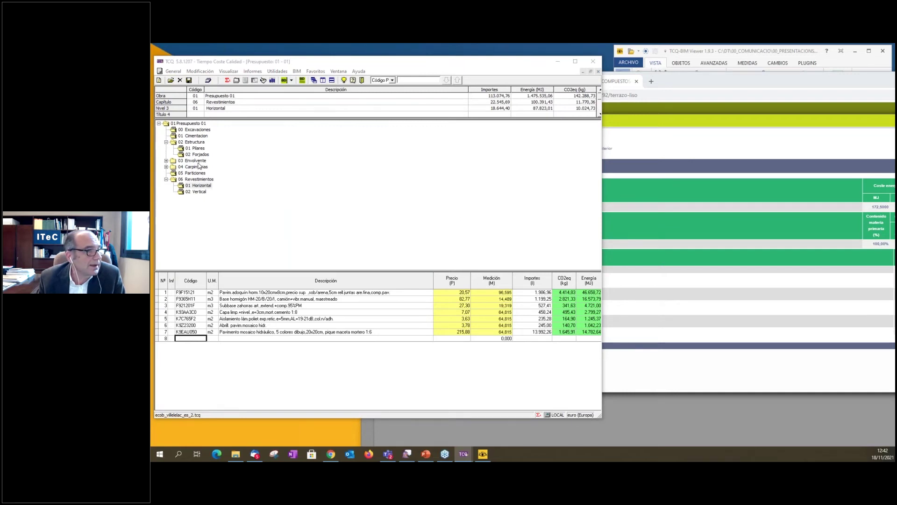
{"action": "left_click_drag", "start_coordinate": [500, 122], "coordinate": [419, 93]}
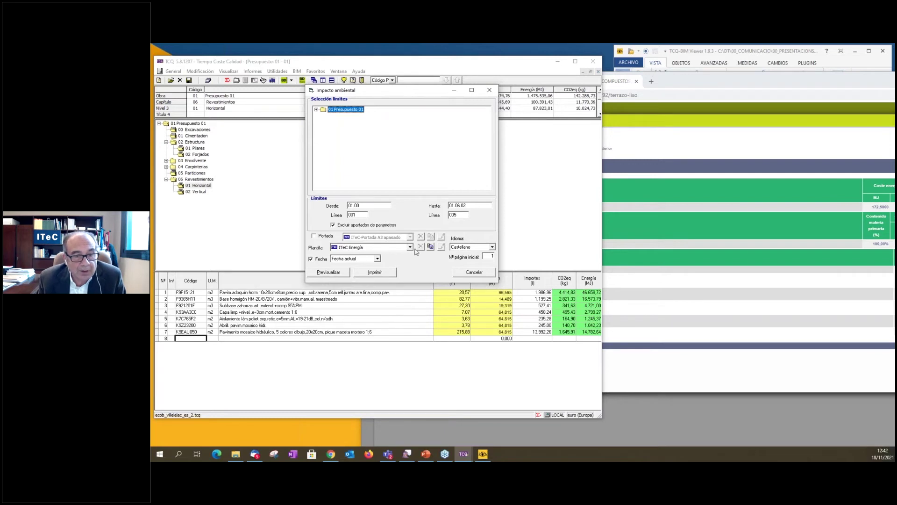
{"action": "left_click", "coordinate": [409, 247]}
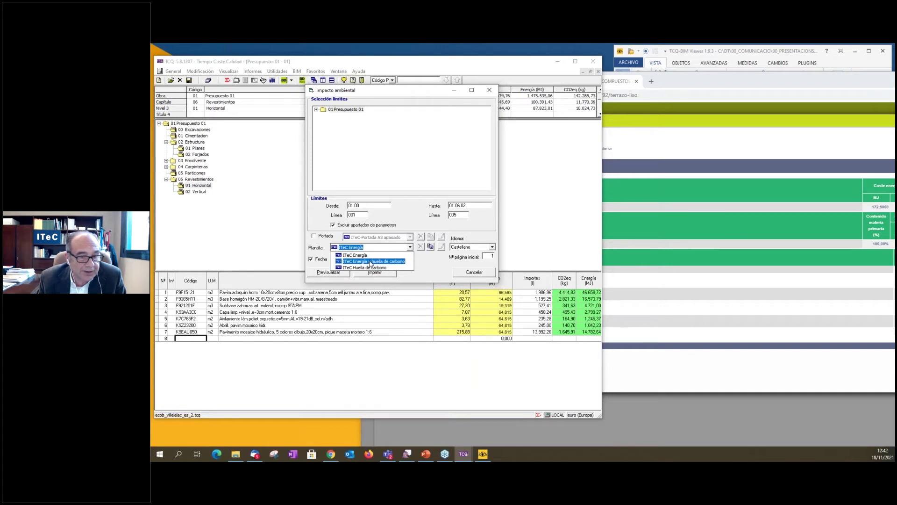
{"action": "left_click", "coordinate": [371, 261]}
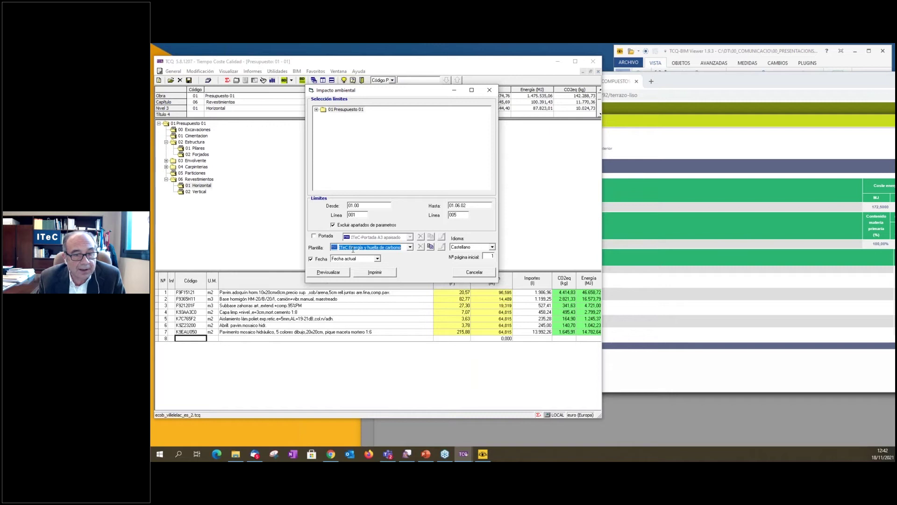
{"action": "left_click", "coordinate": [492, 247]}
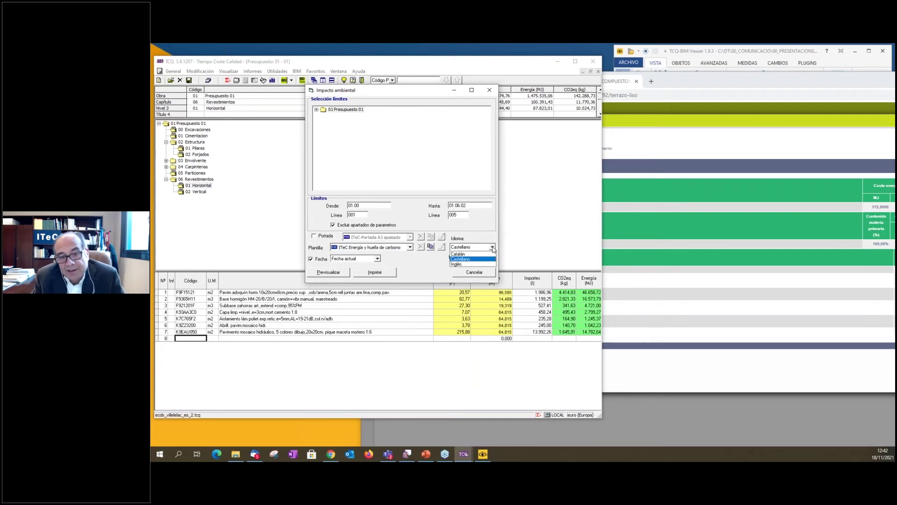
{"action": "left_click", "coordinate": [492, 247]}
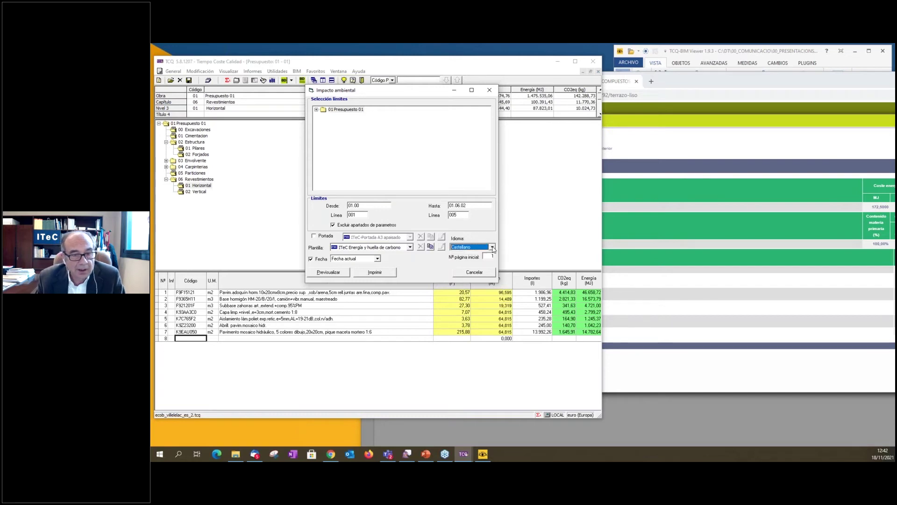
{"action": "left_click", "coordinate": [334, 276]}
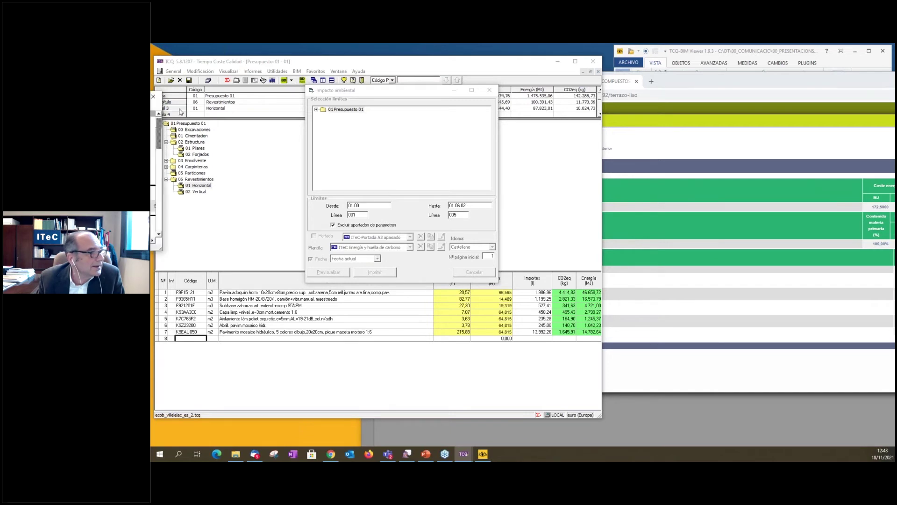
Enlarge the report preview, review the energy and CO2eq figures per item, and close the preview and report dialog
{"action": "left_click_drag", "start_coordinate": [541, 188], "coordinate": [781, 217]}
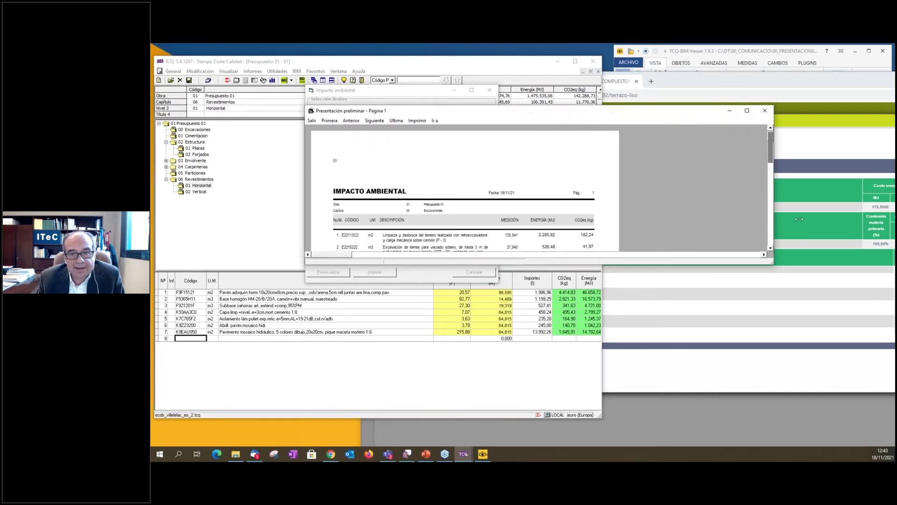
{"action": "left_click_drag", "start_coordinate": [523, 112], "coordinate": [468, 73]}
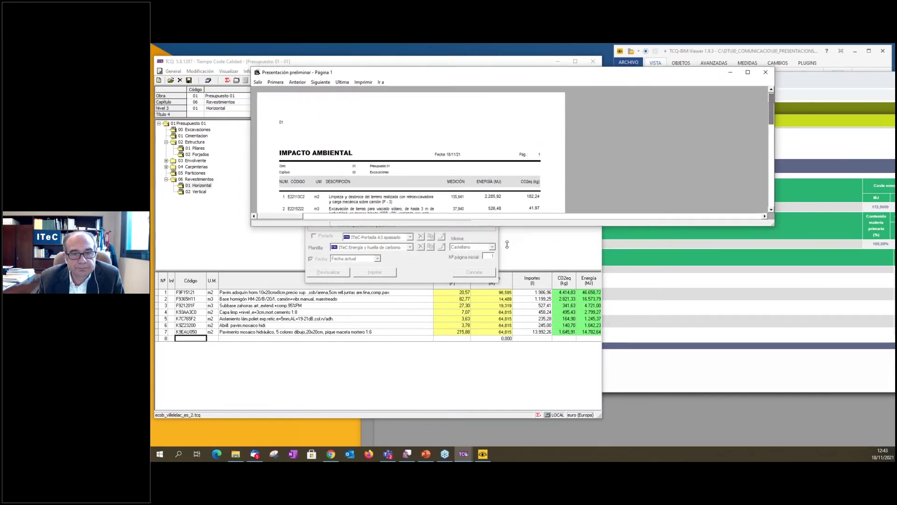
{"action": "left_click_drag", "start_coordinate": [507, 244], "coordinate": [507, 439]}
{"action": "left_click_drag", "start_coordinate": [509, 72], "coordinate": [537, 59]}
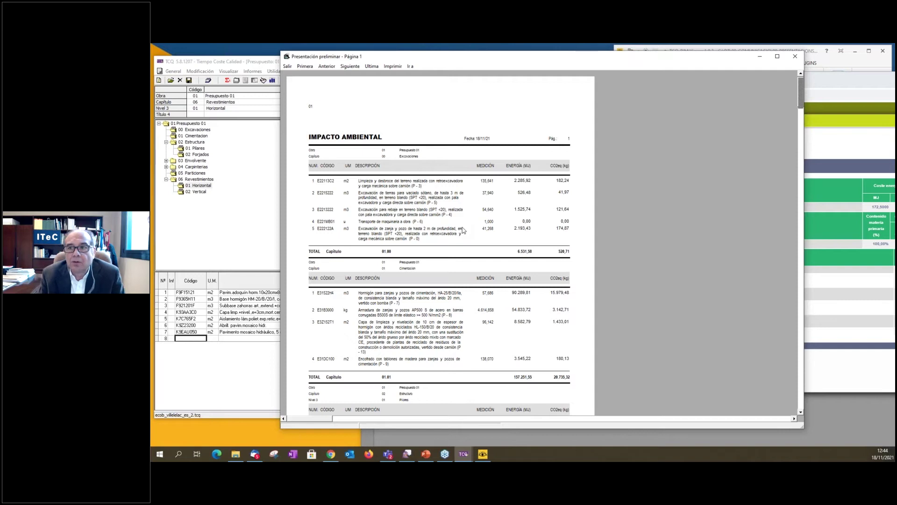
{"action": "left_click", "coordinate": [803, 57]}
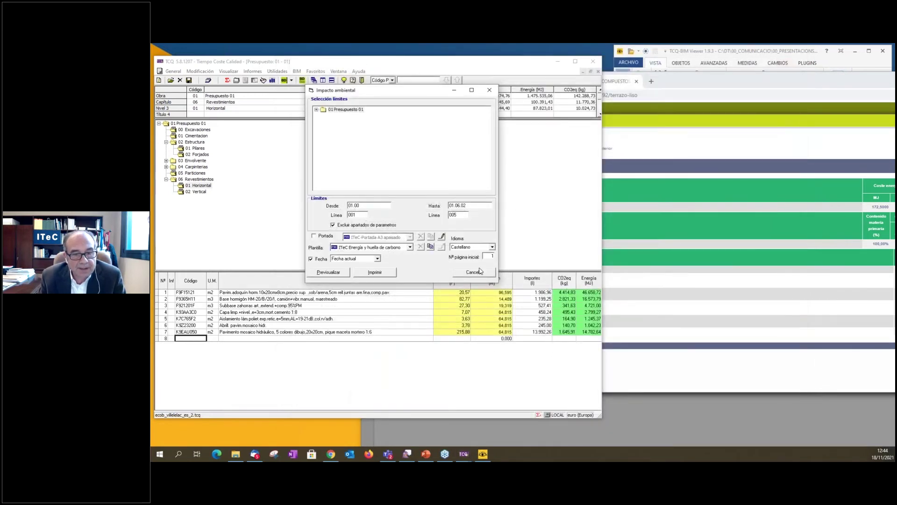
{"action": "left_click", "coordinate": [474, 272]}
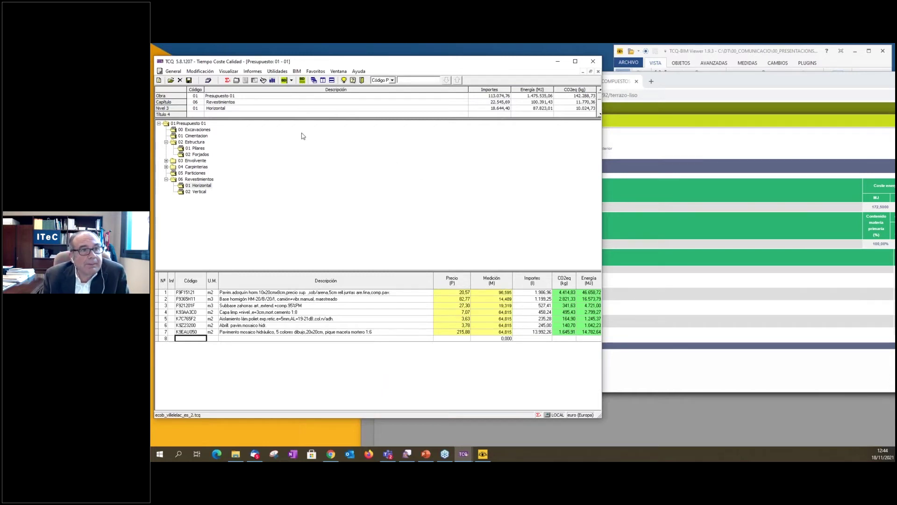
Minimize the browser window to uncover the BIM model in the viewer
{"action": "left_click", "coordinate": [297, 72]}
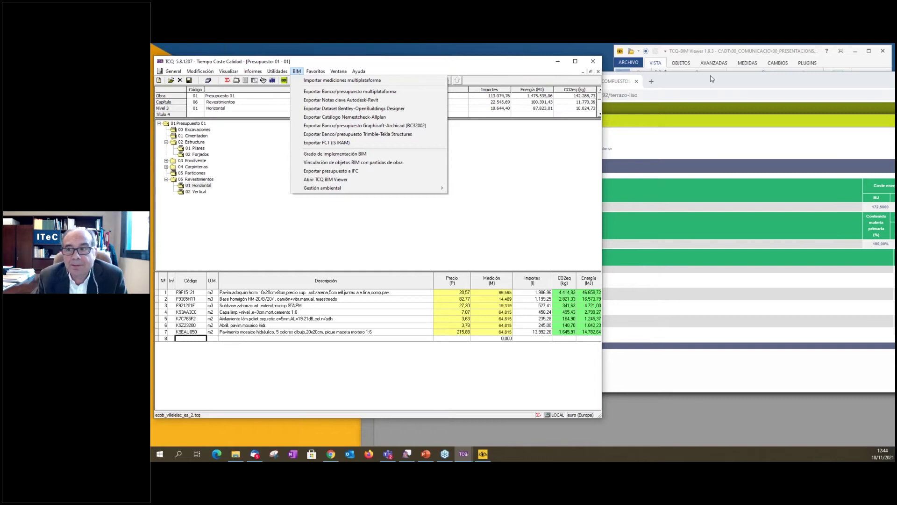
{"action": "left_click", "coordinate": [732, 85]}
{"action": "left_click_drag", "start_coordinate": [680, 88], "coordinate": [623, 87]}
{"action": "left_click", "coordinate": [854, 81]}
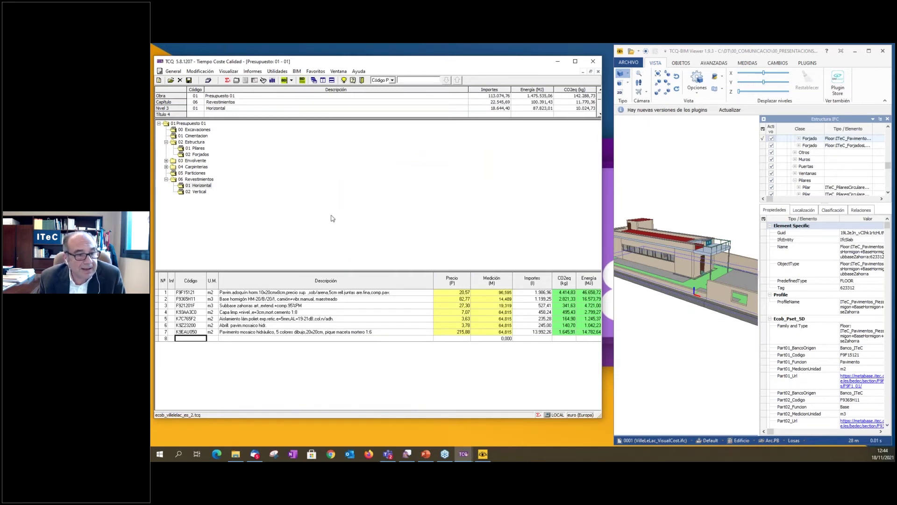
Start the budget export to IFC, accept the pending data bank recalculation, and enlarge the export dialog
{"action": "left_click", "coordinate": [297, 71]}
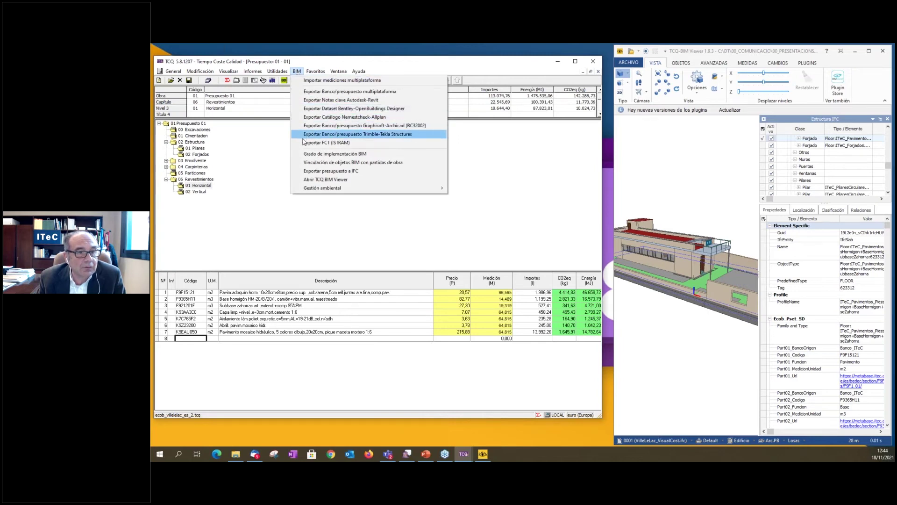
{"action": "left_click", "coordinate": [342, 172]}
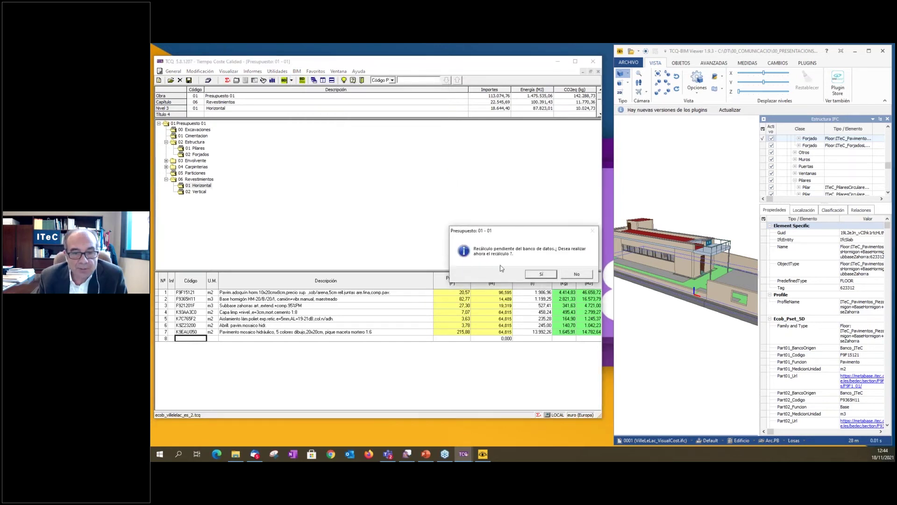
{"action": "left_click", "coordinate": [540, 275]}
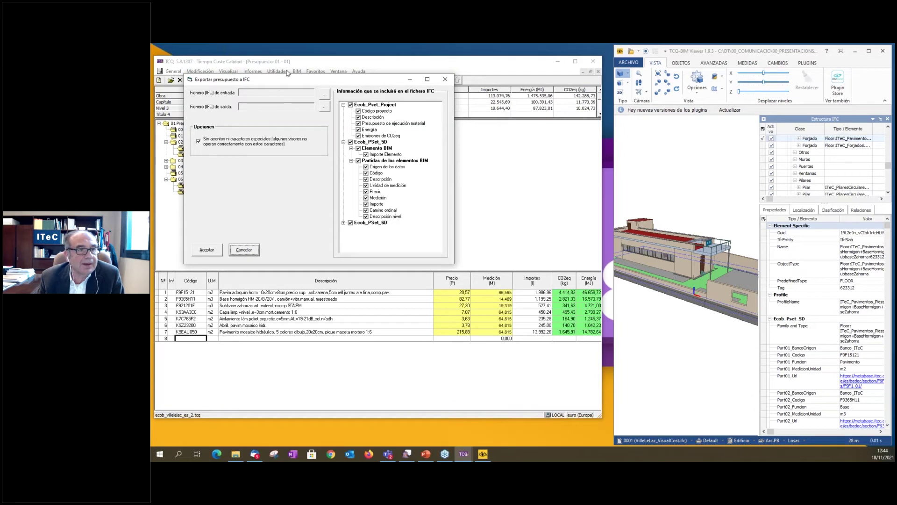
{"action": "left_click_drag", "start_coordinate": [290, 82], "coordinate": [376, 97]}
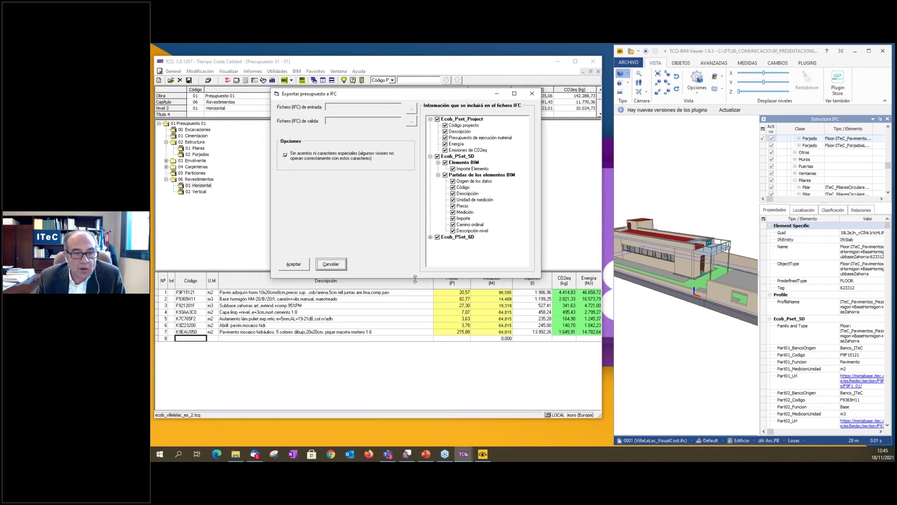
{"action": "left_click_drag", "start_coordinate": [415, 280], "coordinate": [400, 372]}
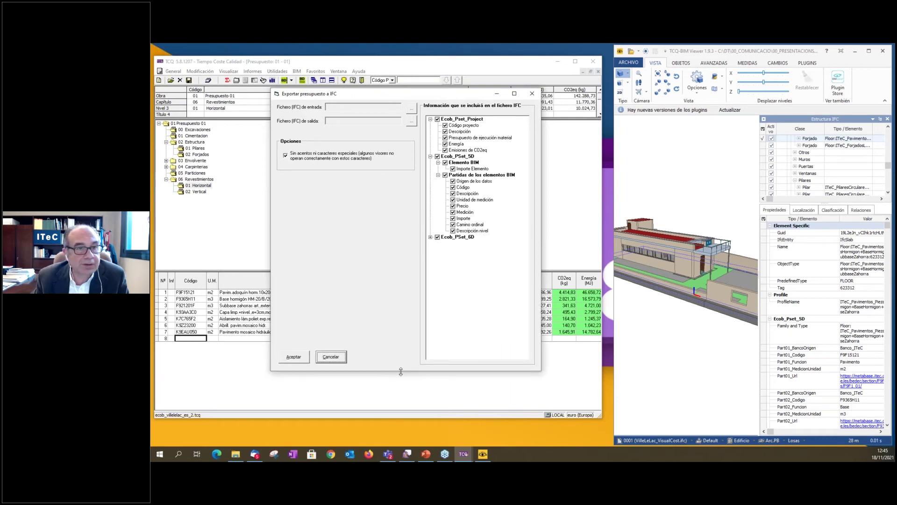
Choose VilleLeLac_VisualCost.ifc from the Castella folder as the input IFC file
{"action": "left_click", "coordinate": [412, 111]}
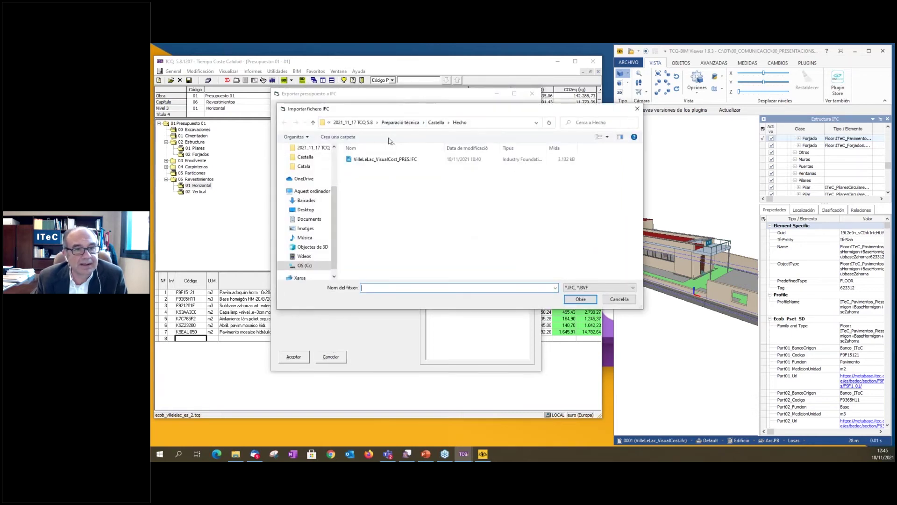
{"action": "left_click", "coordinate": [313, 123]}
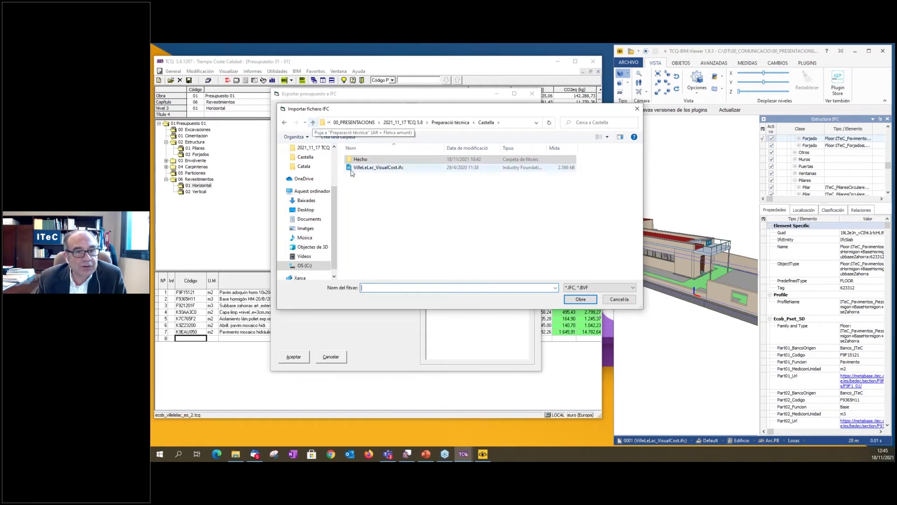
{"action": "left_click", "coordinate": [378, 170]}
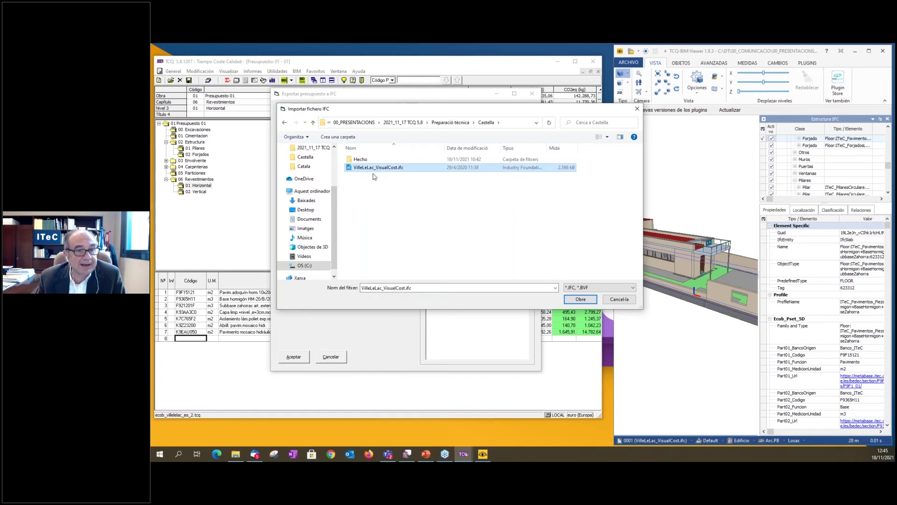
{"action": "left_click", "coordinate": [581, 300]}
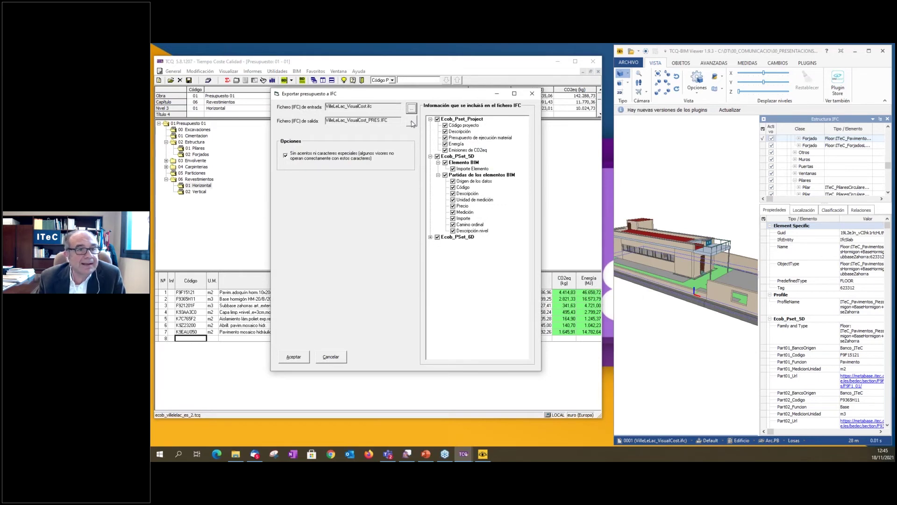
Set the output IFC file name to "IFC con datos ambientales.ifc" in the Castella folder
{"action": "left_click", "coordinate": [411, 123]}
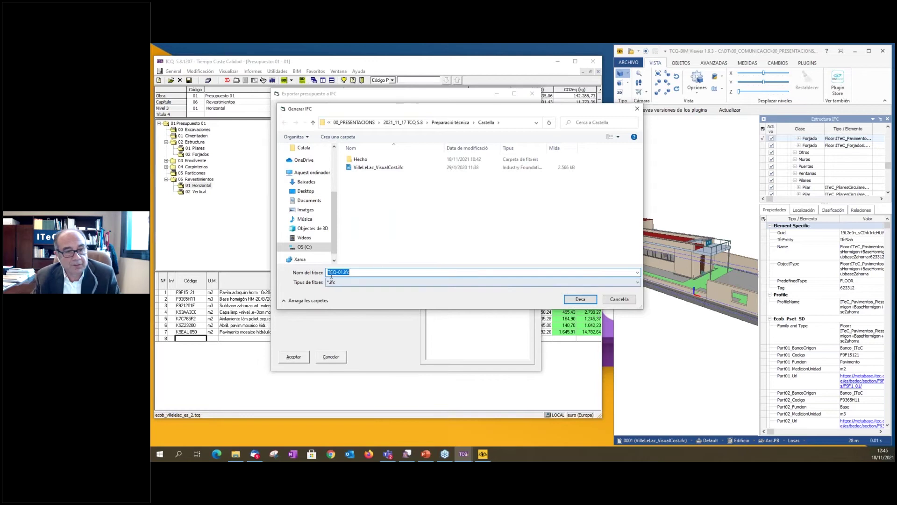
{"action": "left_click_drag", "start_coordinate": [328, 272], "coordinate": [341, 272]}
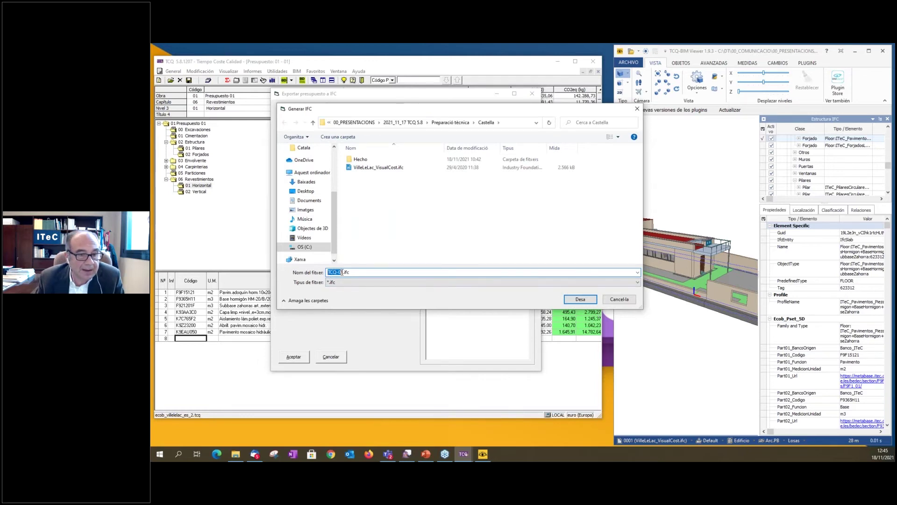
{"action": "key", "text": "BackSpace"}
{"action": "type", "text": "IFC con datos am"}
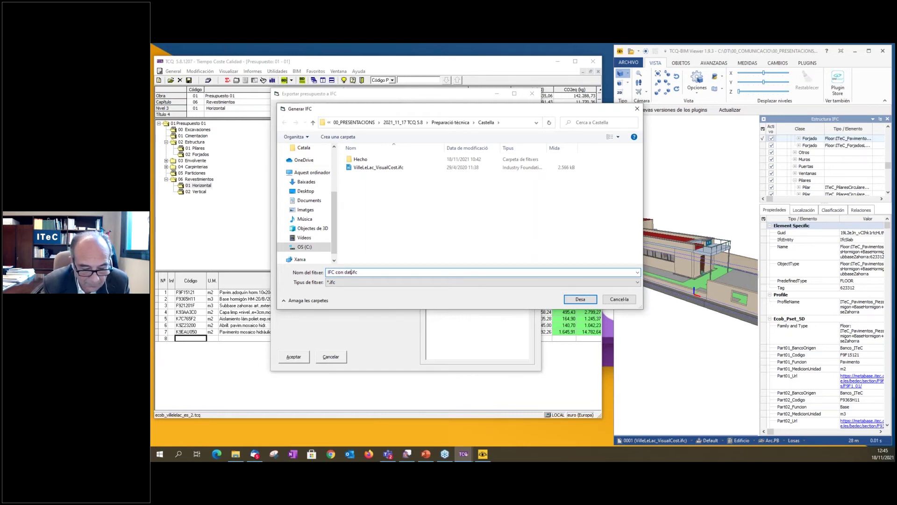
{"action": "type", "text": "bientale"}
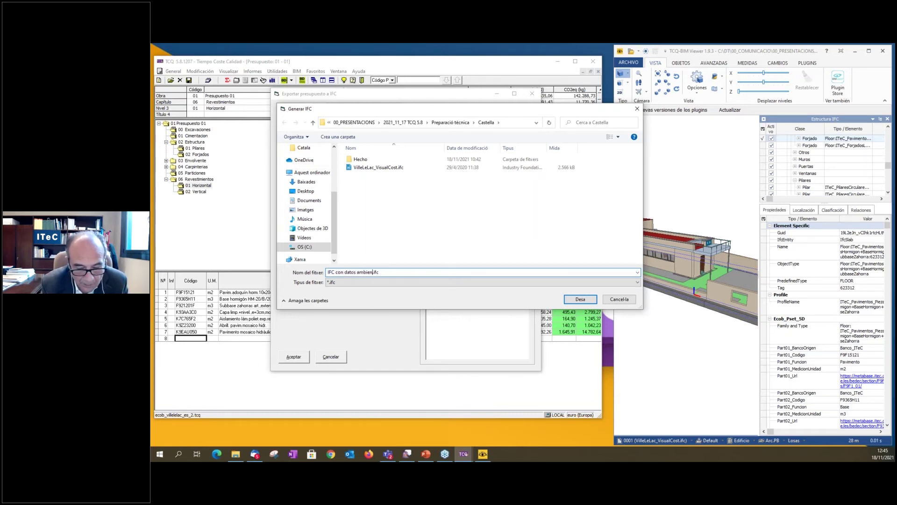
{"action": "type", "text": "s"}
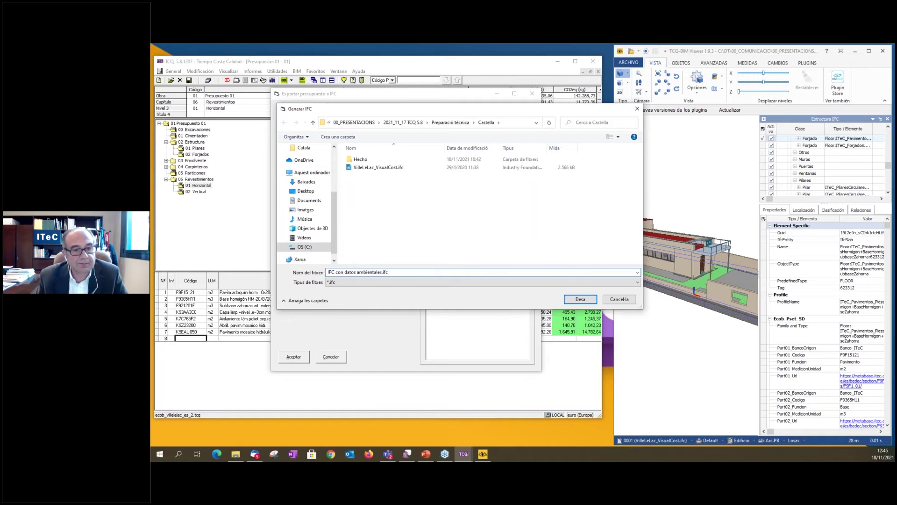
{"action": "left_click", "coordinate": [571, 301]}
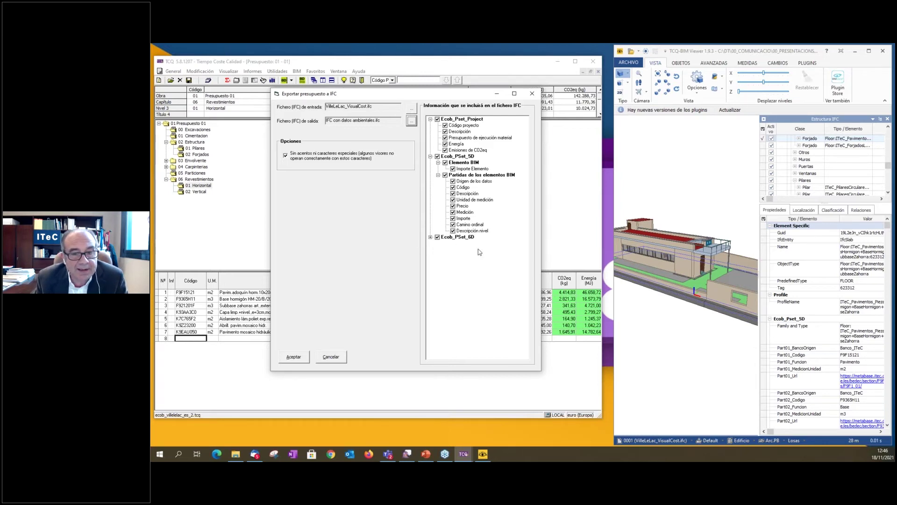
Expand the Ecob_PSet_6D set with its BIM element and budget item groups to examine the environmental properties included
{"action": "left_click", "coordinate": [429, 238]}
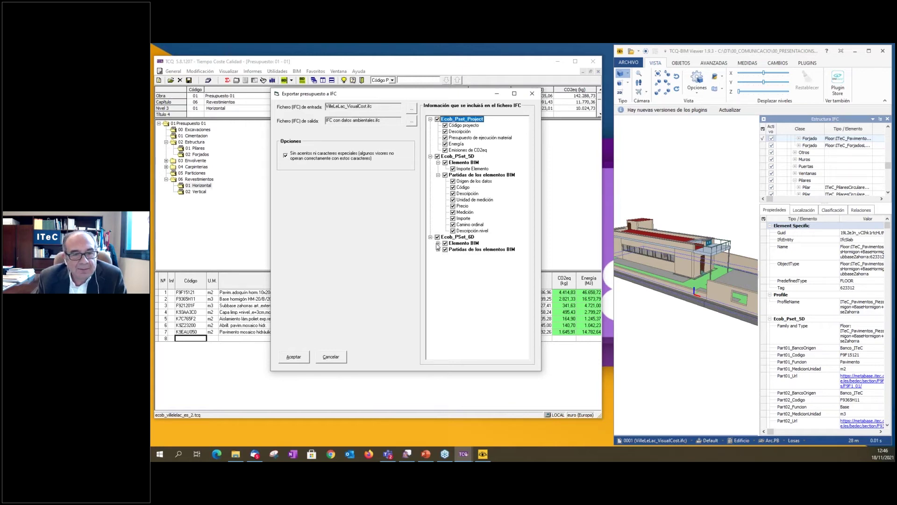
{"action": "left_click", "coordinate": [438, 243]}
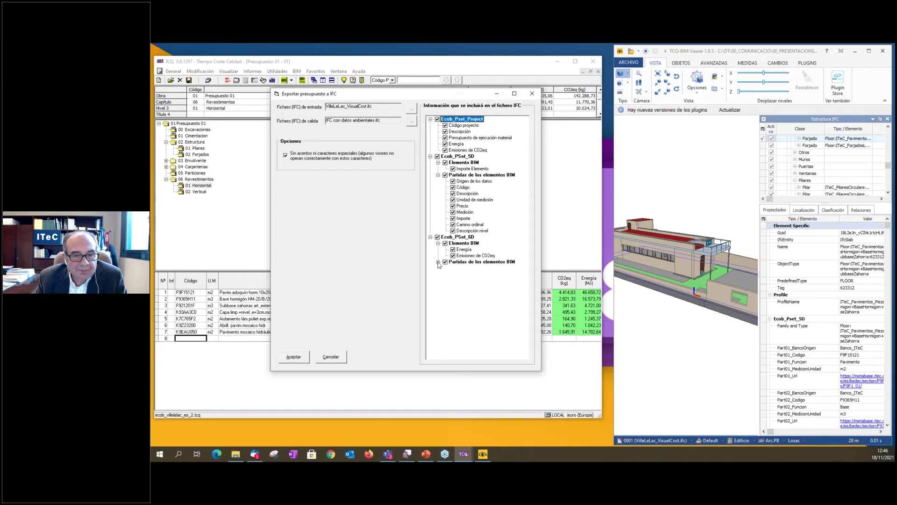
{"action": "left_click", "coordinate": [438, 262]}
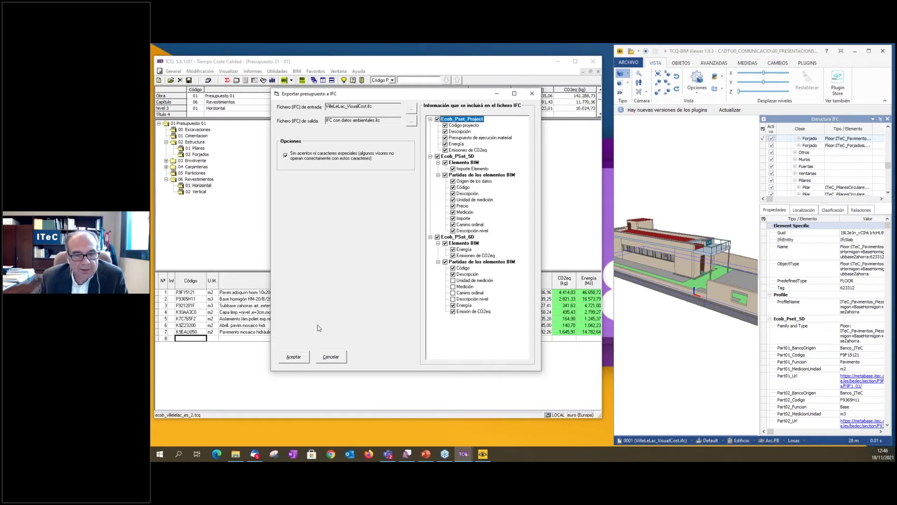
Run the budget export to IFC with the selected 5D and 6D property sets and dismiss the completion message
{"action": "left_click", "coordinate": [294, 357]}
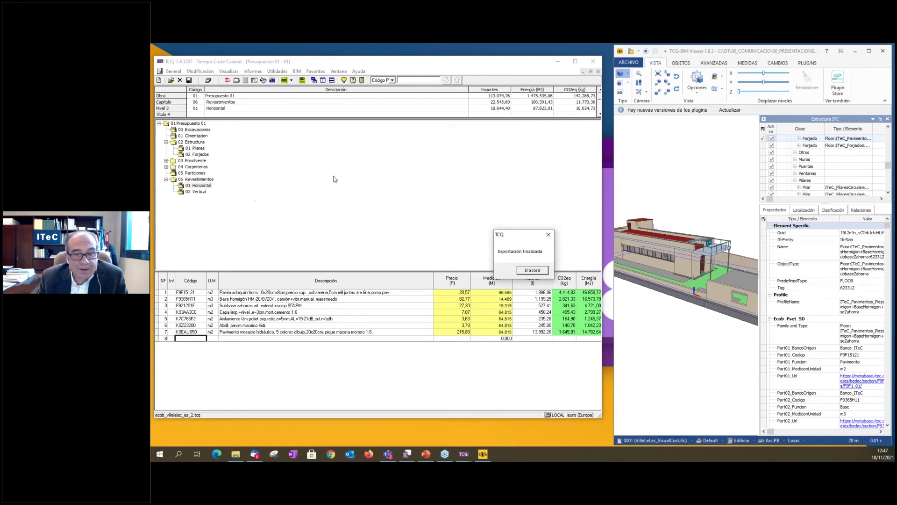
{"action": "left_click_drag", "start_coordinate": [516, 237], "coordinate": [410, 174]}
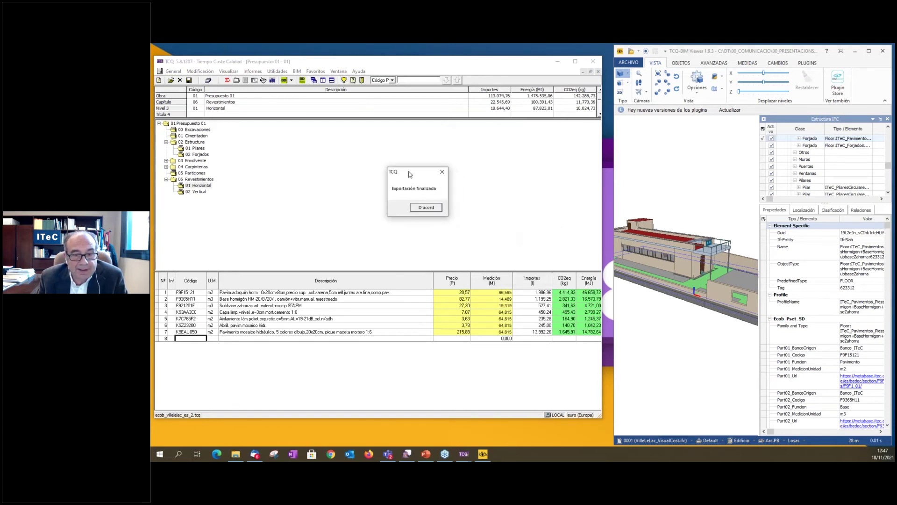
{"action": "left_click", "coordinate": [425, 208]}
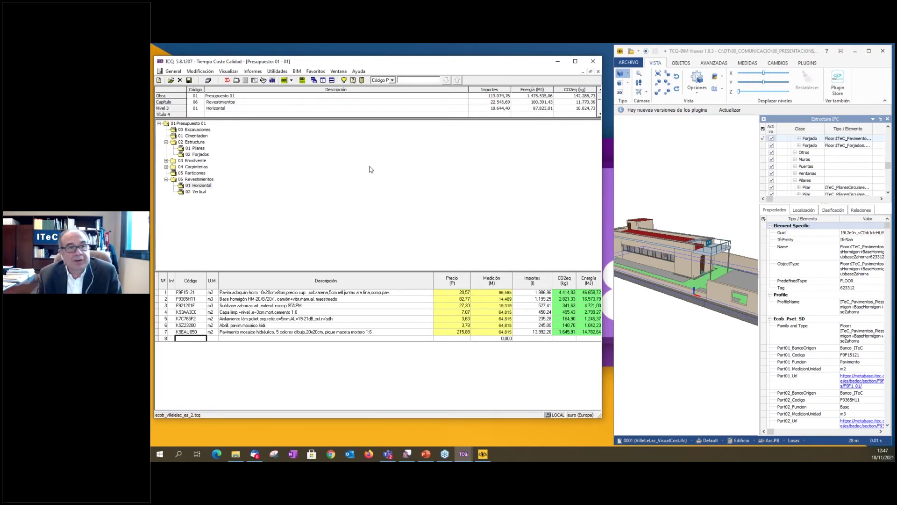
Launch the TCQ BIM Viewer from the budget and open "IFC con datos ambientales.ifc" from the Castella folder
{"action": "left_click", "coordinate": [296, 72]}
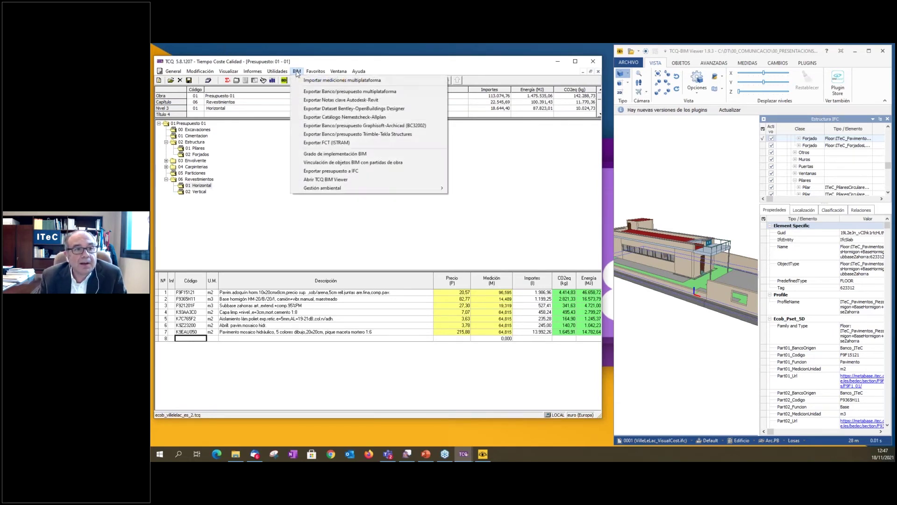
{"action": "left_click", "coordinate": [315, 181]}
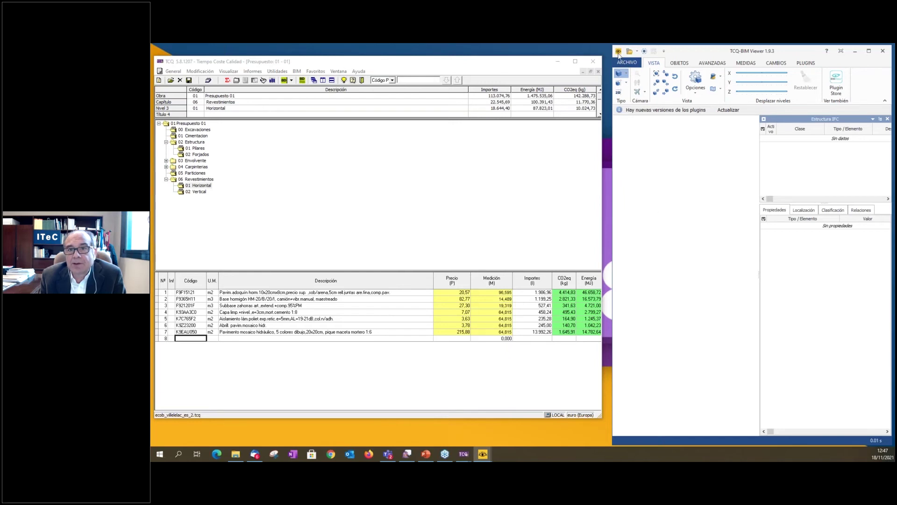
{"action": "left_click", "coordinate": [627, 62]}
{"action": "left_click", "coordinate": [626, 73]}
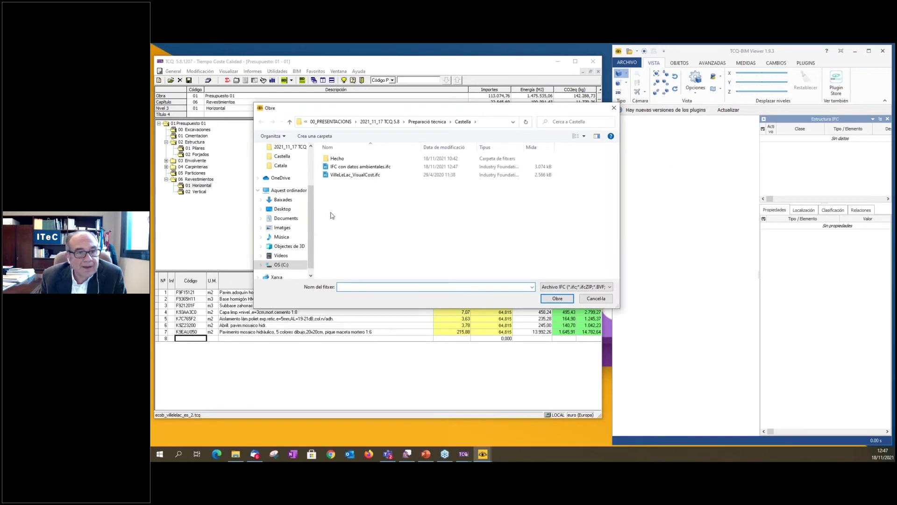
{"action": "left_click_drag", "start_coordinate": [405, 110], "coordinate": [438, 111]}
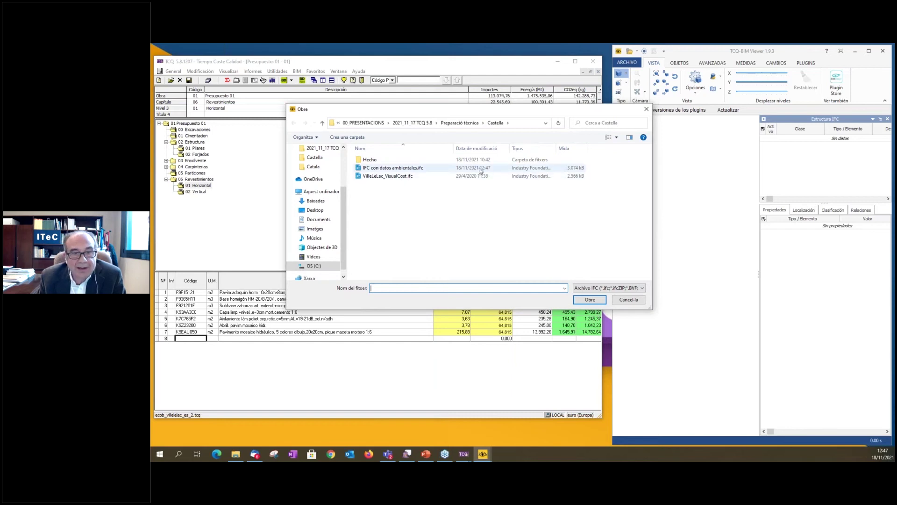
{"action": "left_click", "coordinate": [386, 169]}
{"action": "left_click", "coordinate": [580, 298]}
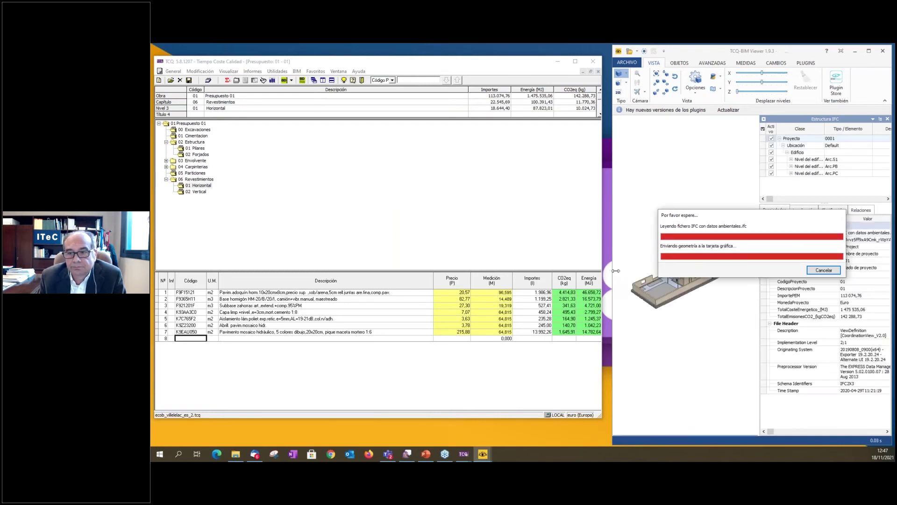
Maximize the new viewer window and widen the IFC structure and properties area to read the project's Ecob_Pset_Project data
{"action": "left_click_drag", "start_coordinate": [611, 260], "coordinate": [364, 260]}
{"action": "left_click_drag", "start_coordinate": [731, 58], "coordinate": [604, 60]}
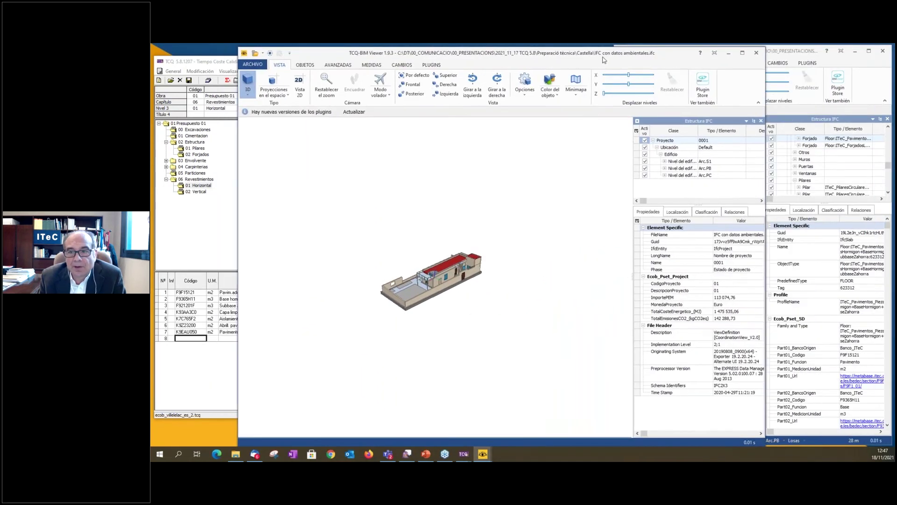
{"action": "left_click", "coordinate": [742, 53]}
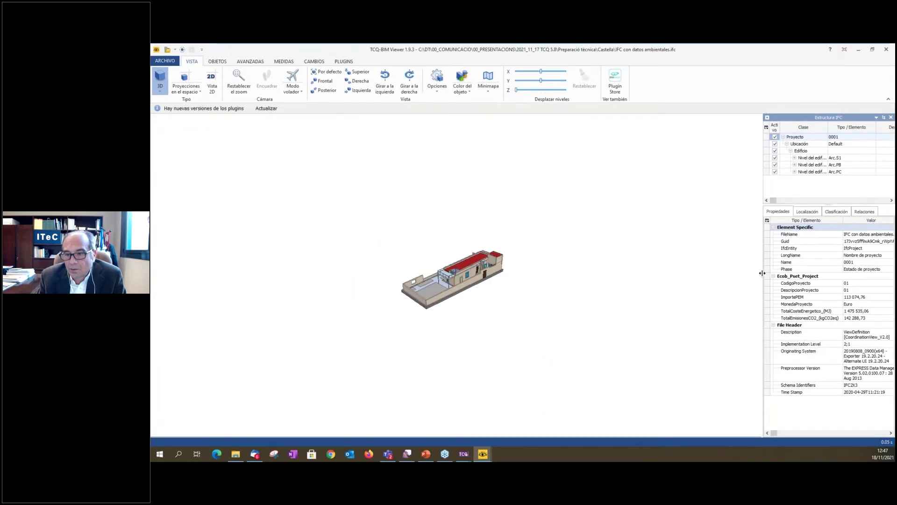
{"action": "left_click_drag", "start_coordinate": [758, 274], "coordinate": [602, 276]}
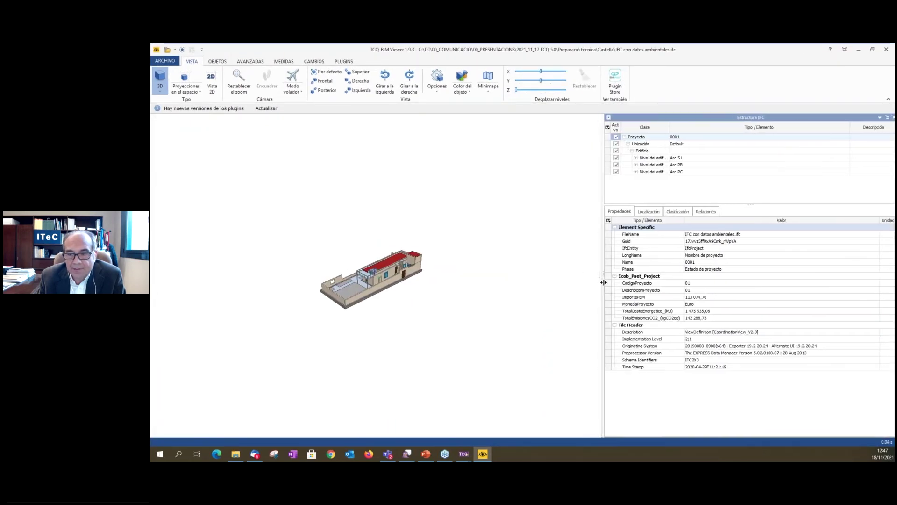
Select the exterior perimeter wall with the window opening in the 3D model and enlarge its property list
{"action": "scroll", "coordinate": [441, 317], "scroll_direction": "up", "scroll_amount": 3}
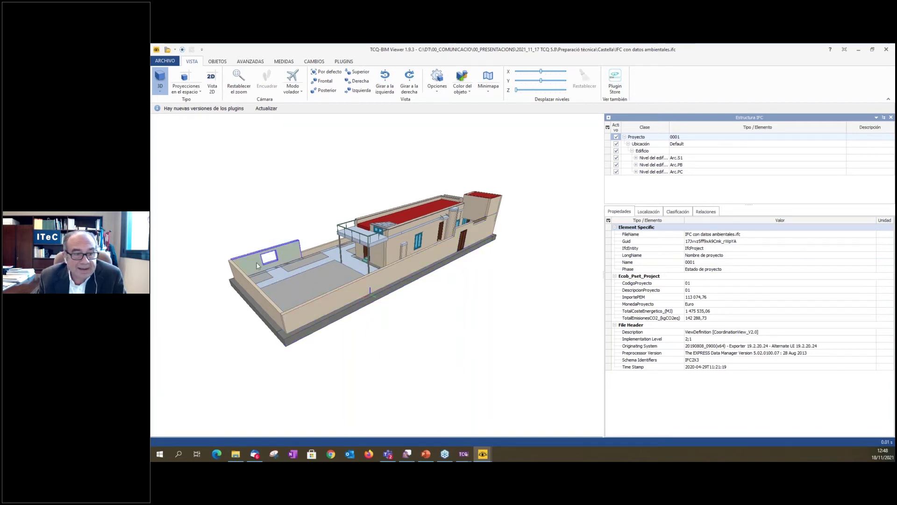
{"action": "left_click_drag", "start_coordinate": [309, 392], "coordinate": [509, 301]}
{"action": "left_click_drag", "start_coordinate": [373, 372], "coordinate": [385, 373]}
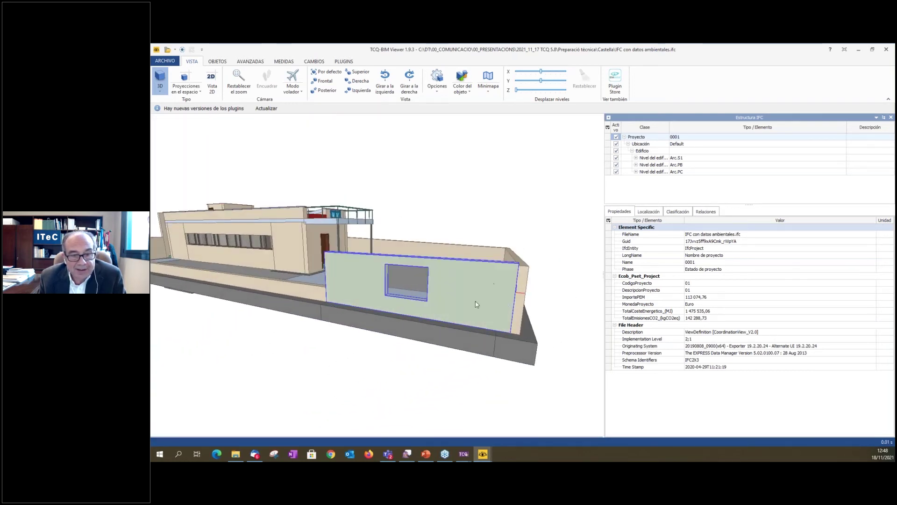
{"action": "scroll", "coordinate": [352, 340], "scroll_direction": "down", "scroll_amount": 2}
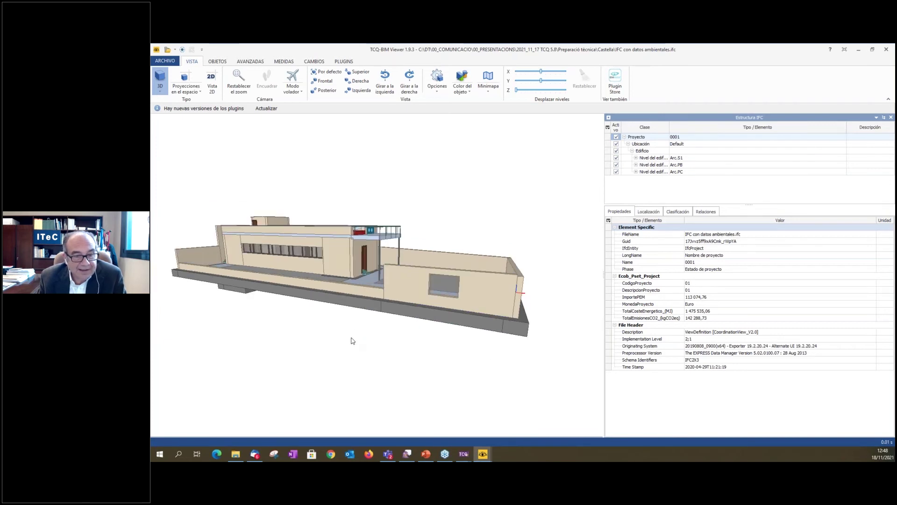
{"action": "left_click_drag", "start_coordinate": [352, 341], "coordinate": [379, 355]}
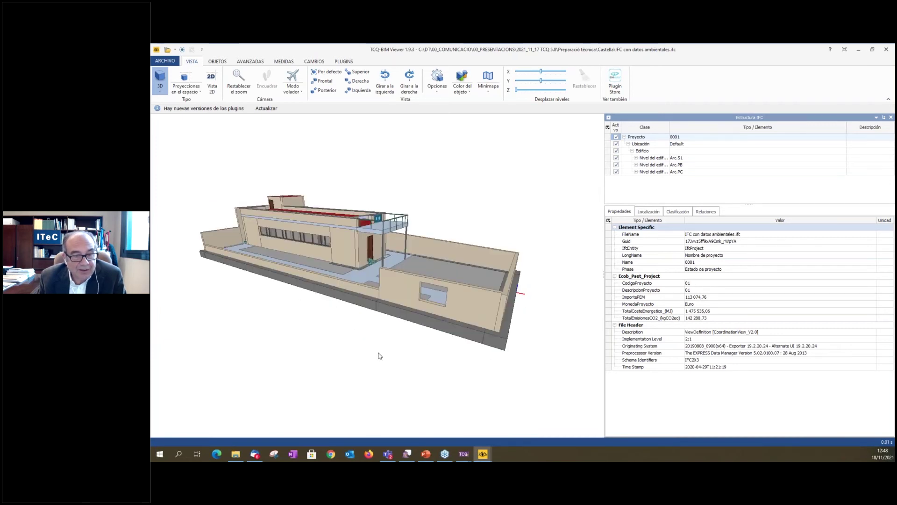
{"action": "left_click", "coordinate": [470, 304]}
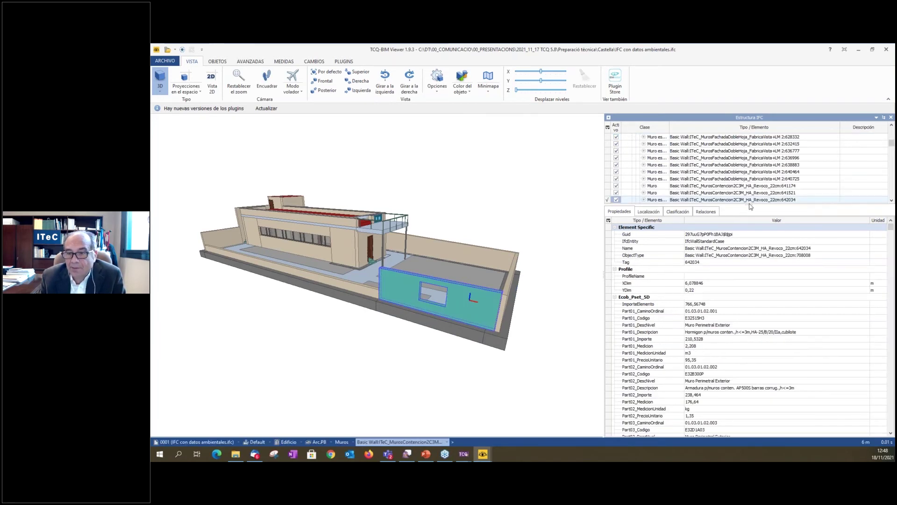
{"action": "left_click_drag", "start_coordinate": [749, 203], "coordinate": [753, 160]}
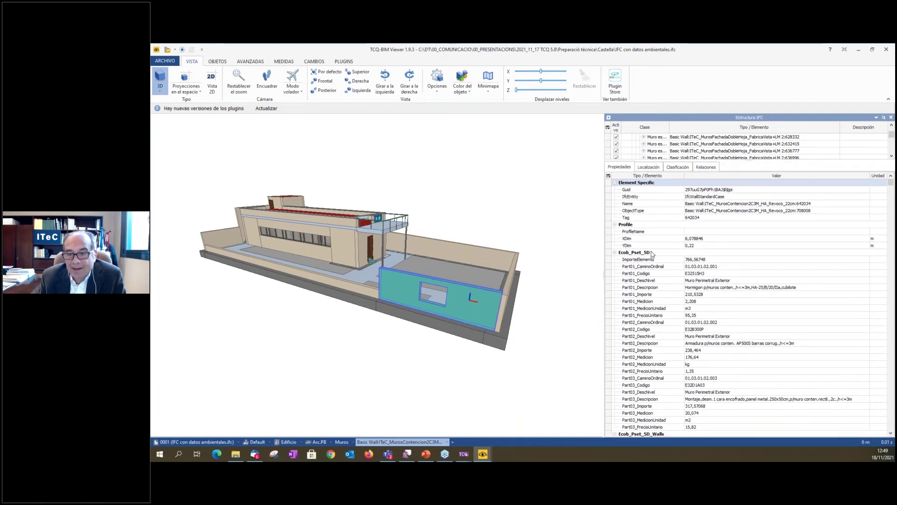
Collapse all of the wall's property sets, expand only Ecob_Pset_6D, and widen the name column to examine its energy and CO2 data
{"action": "left_click", "coordinate": [608, 176]}
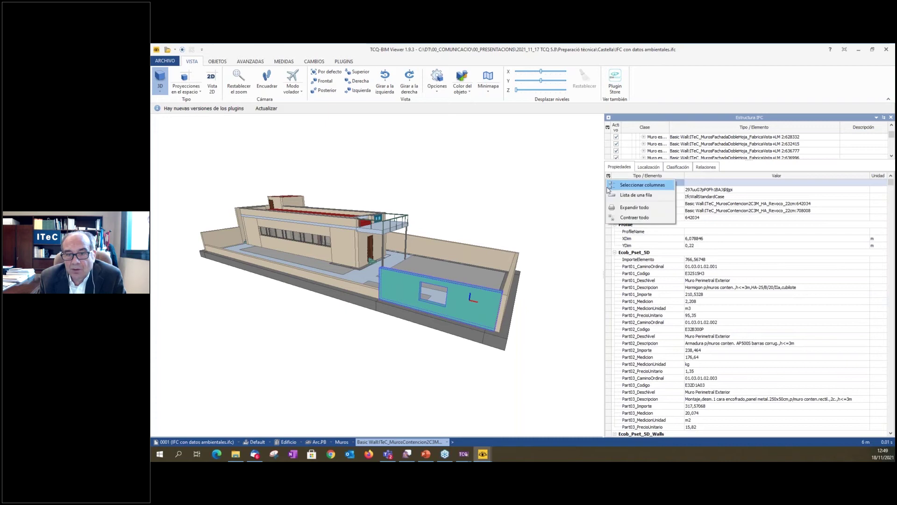
{"action": "left_click", "coordinate": [629, 219]}
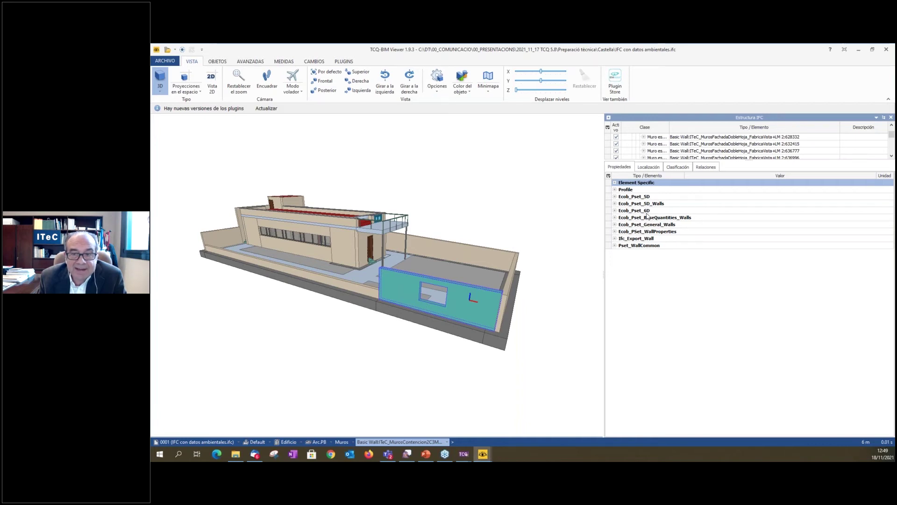
{"action": "left_click", "coordinate": [615, 211]}
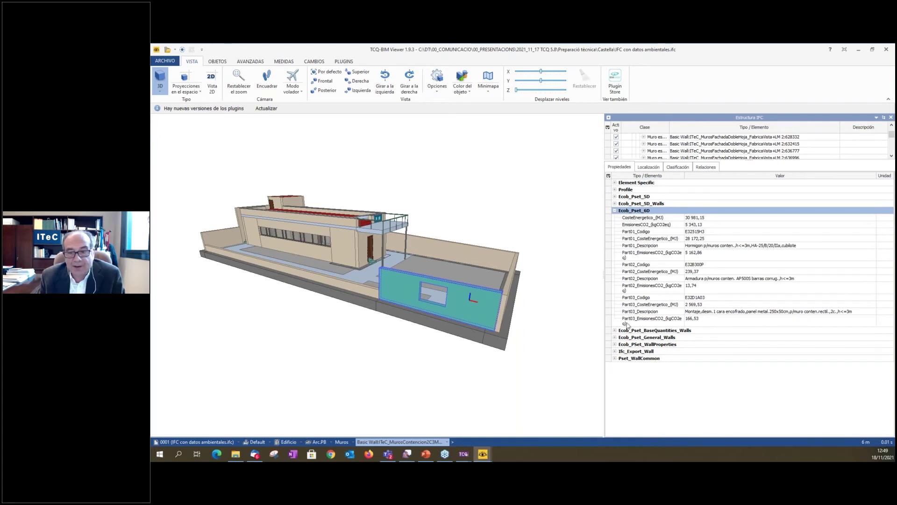
{"action": "left_click_drag", "start_coordinate": [684, 175], "coordinate": [695, 175]}
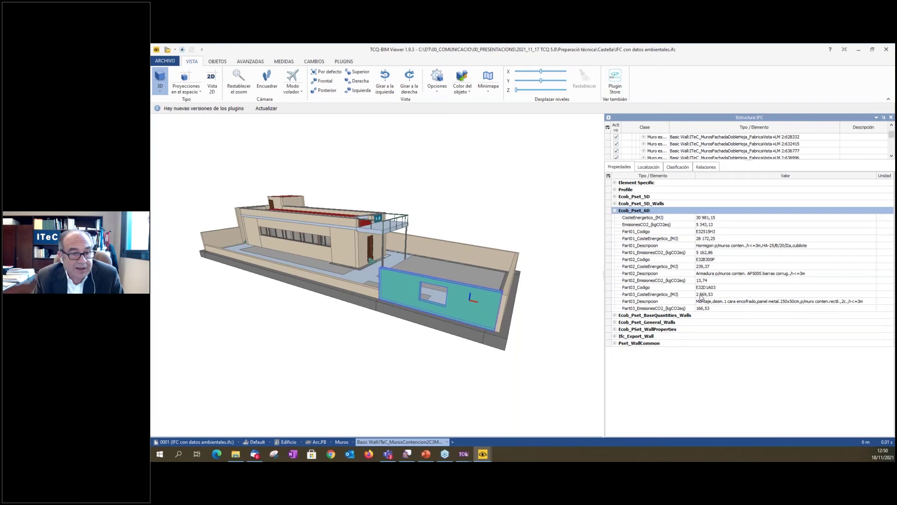
Minimize the open viewer windows, the TCQ budget and the Asimilar window to clear the desktop
{"action": "left_click", "coordinate": [873, 49]}
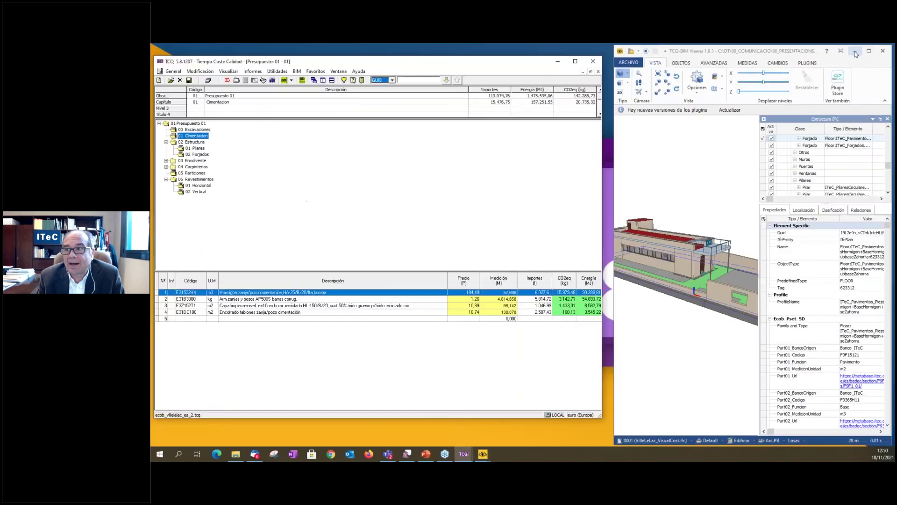
{"action": "left_click", "coordinate": [857, 51]}
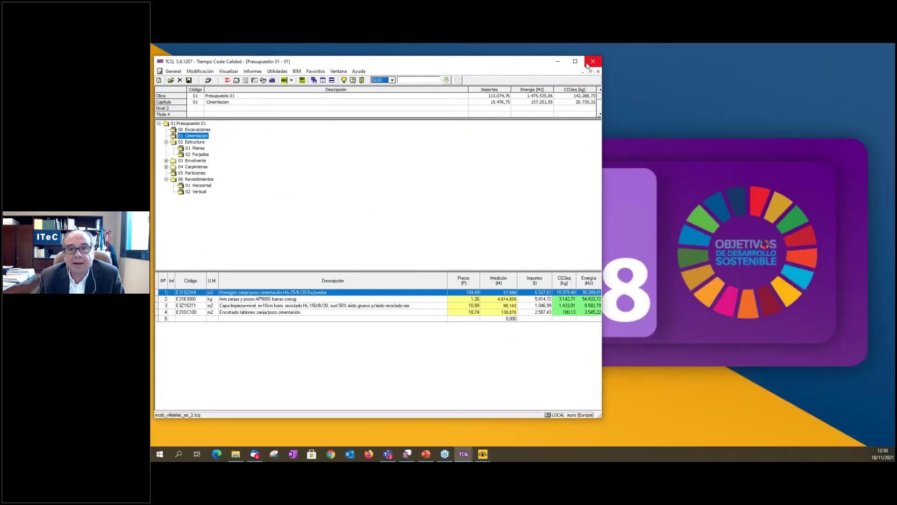
{"action": "left_click", "coordinate": [558, 62]}
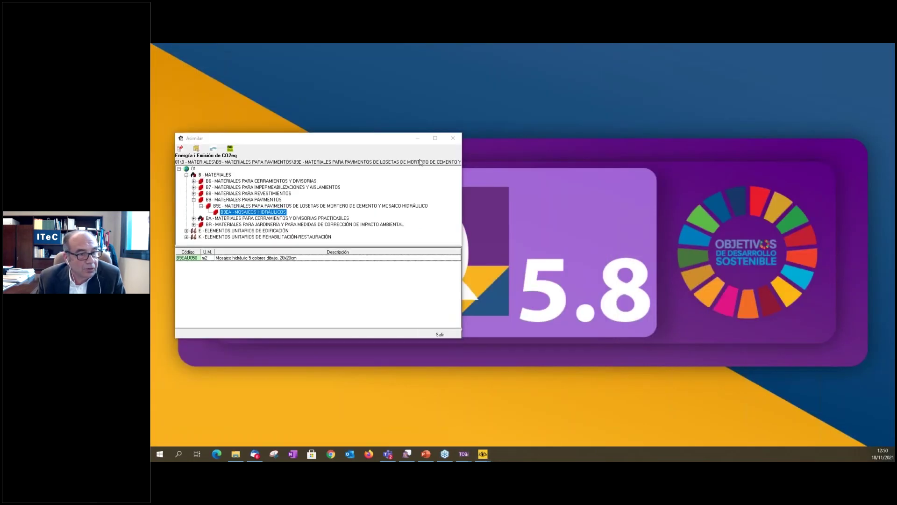
{"action": "left_click", "coordinate": [417, 138]}
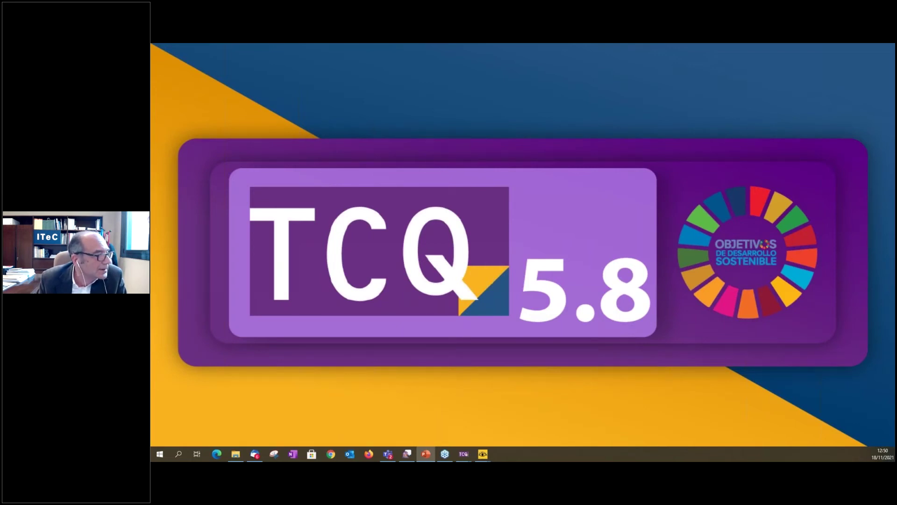
{"action": "key", "text": "shift+F5"}
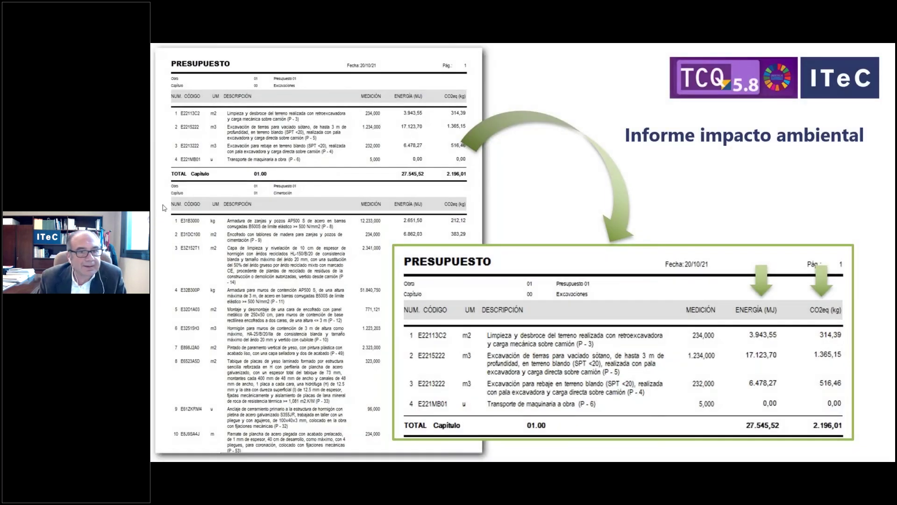
{"action": "key", "text": "Right"}
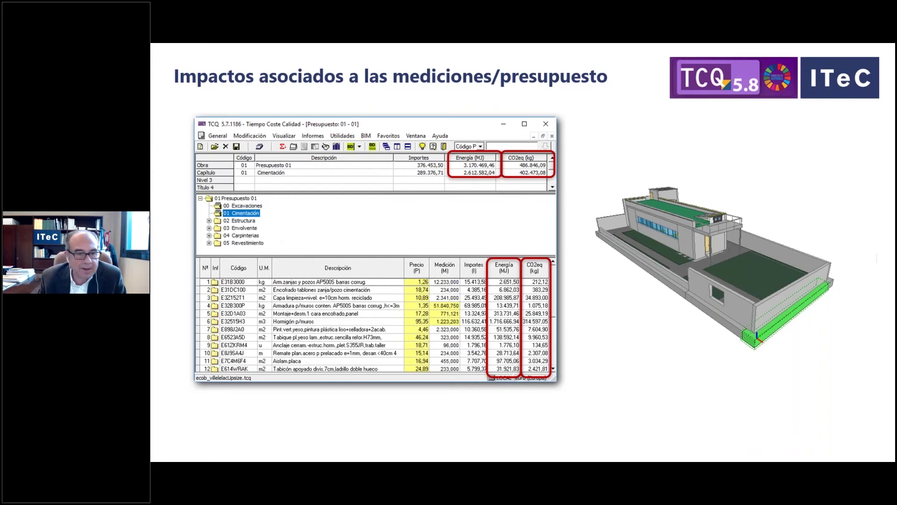
{"action": "left_click", "coordinate": [497, 275]}
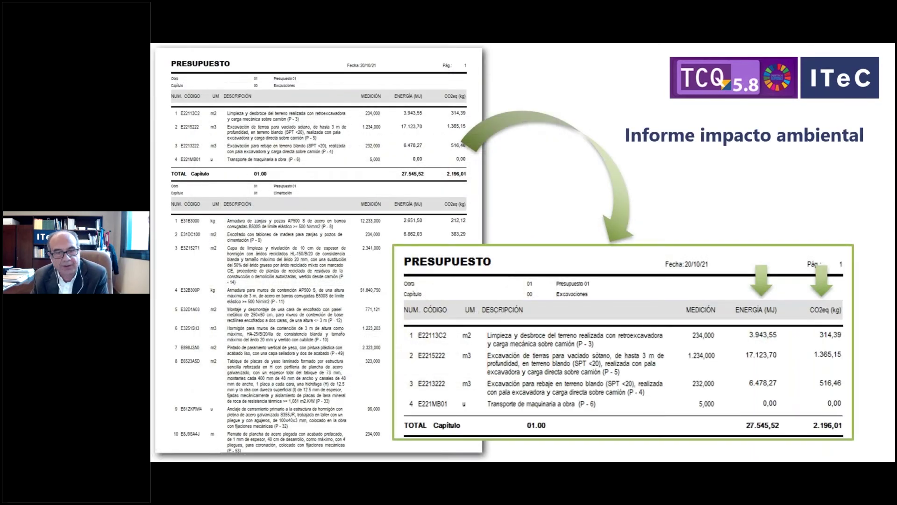
{"action": "key", "text": "Right"}
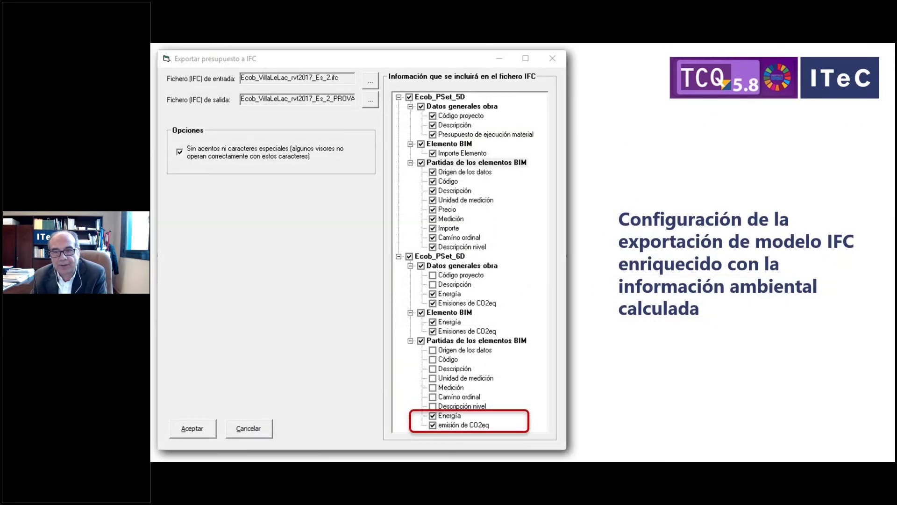
{"action": "key", "text": "Right"}
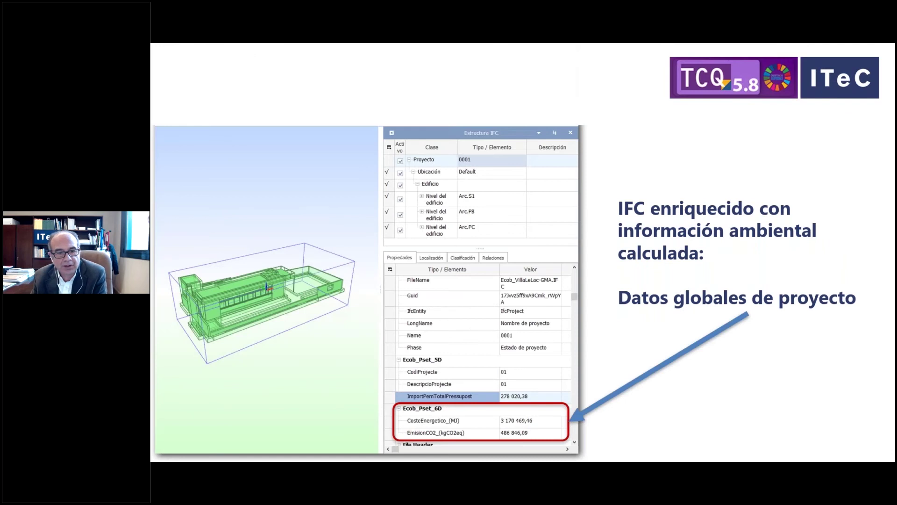
{"action": "key", "text": "Right"}
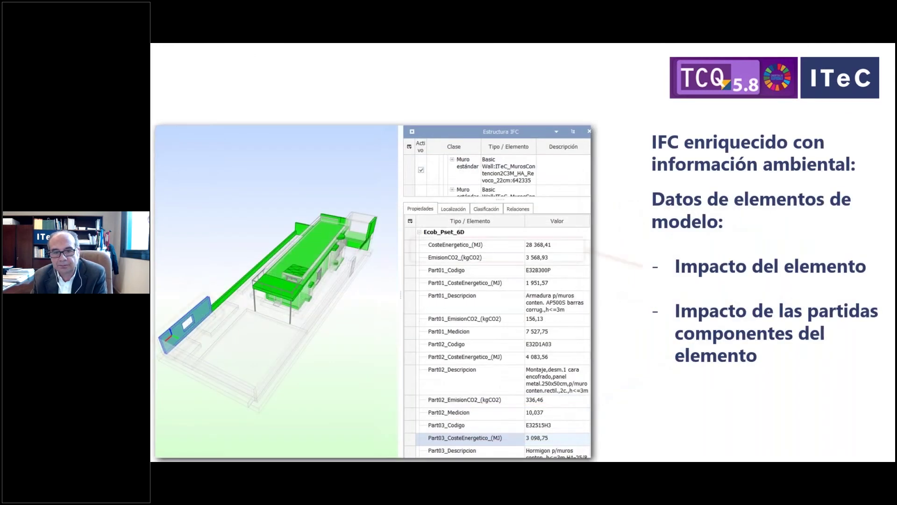
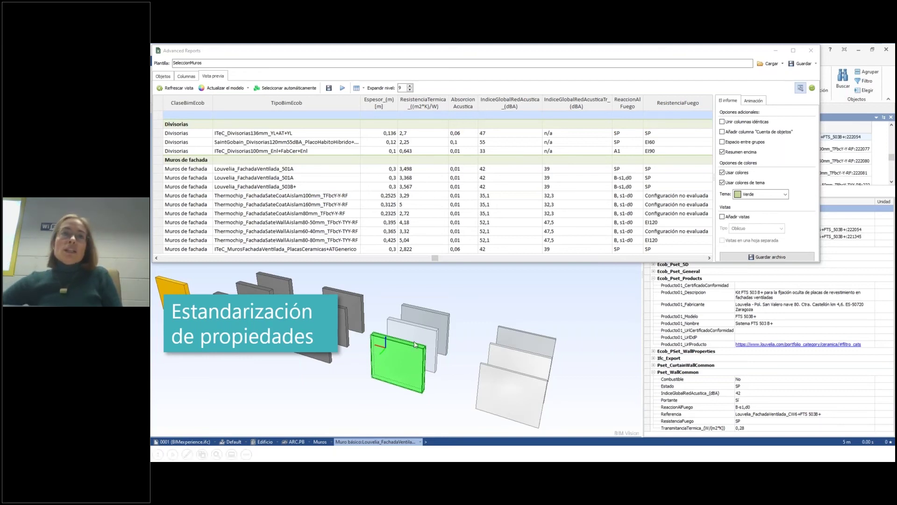
{"action": "left_click", "coordinate": [430, 363]}
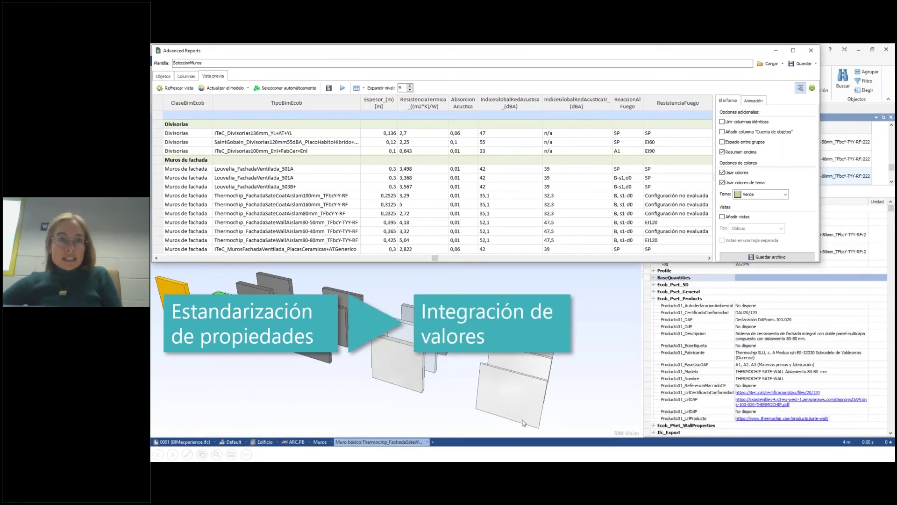
{"action": "left_click", "coordinate": [498, 370]}
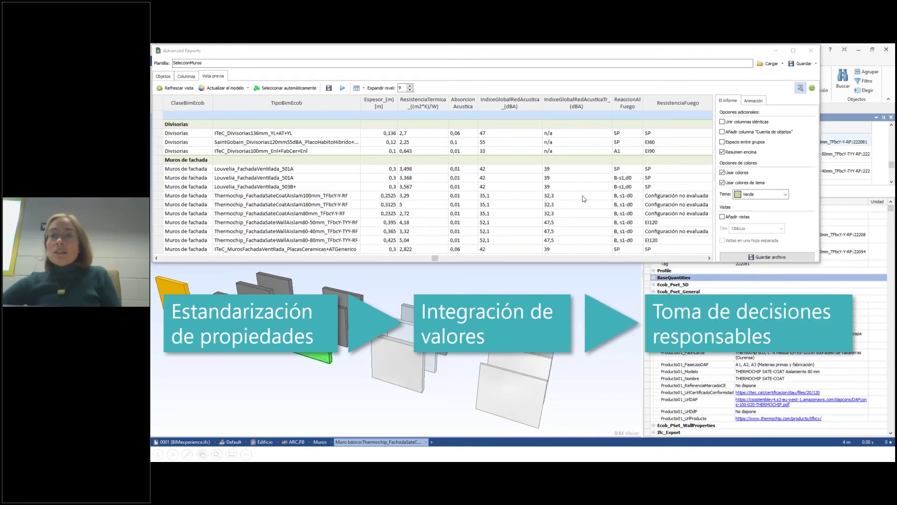
{"action": "left_click", "coordinate": [517, 302]}
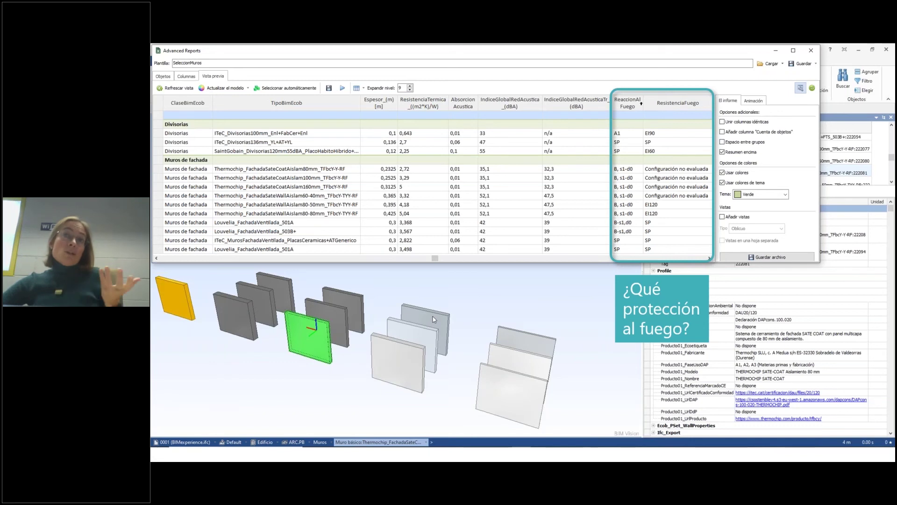
{"action": "key", "text": "alt+Tab"}
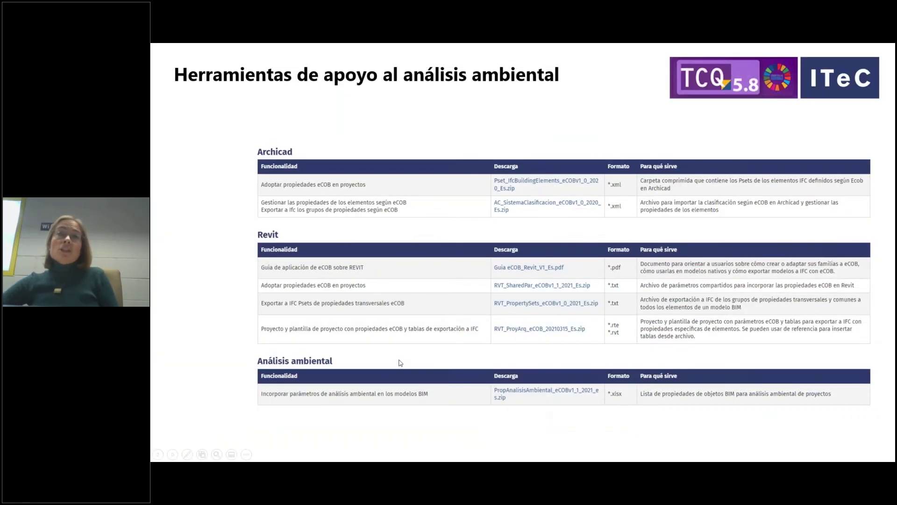
{"action": "left_click", "coordinate": [285, 414]}
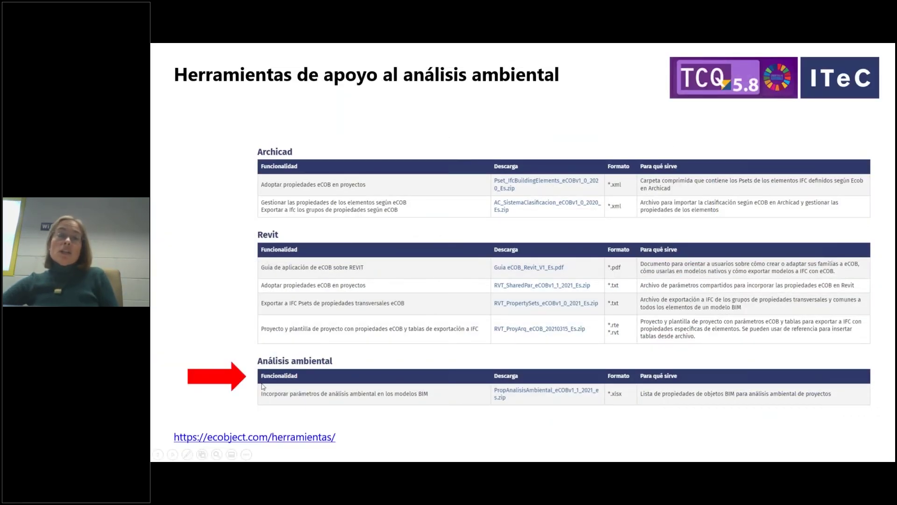
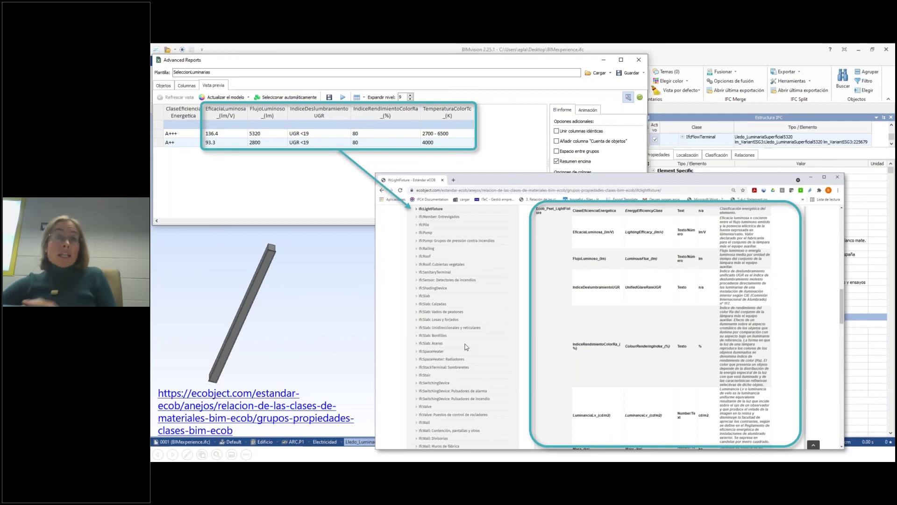
{"action": "key", "text": "Right"}
{"action": "key", "text": "Right"}
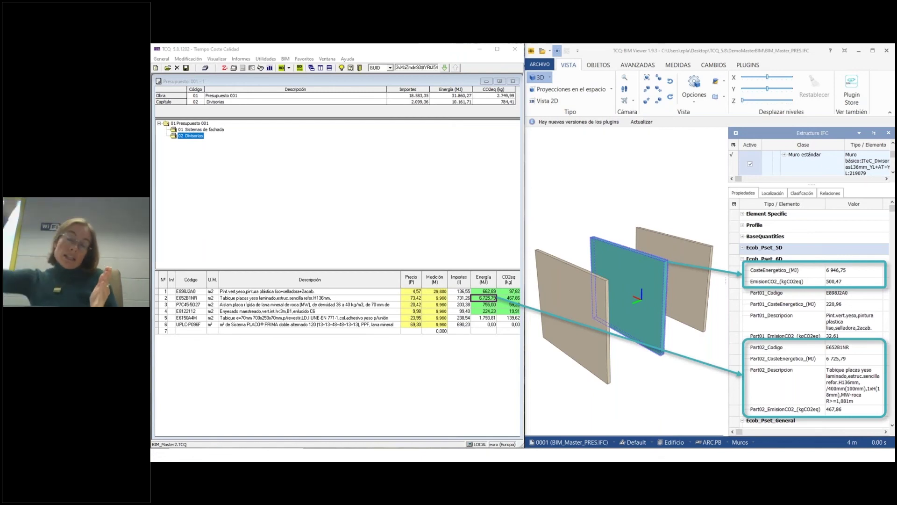
{"action": "left_click", "coordinate": [691, 435]}
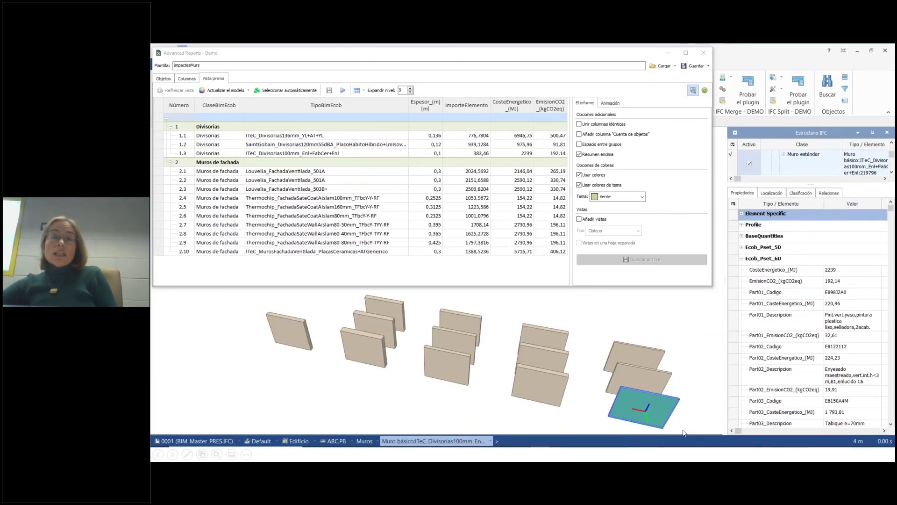
{"action": "left_click", "coordinate": [640, 421]}
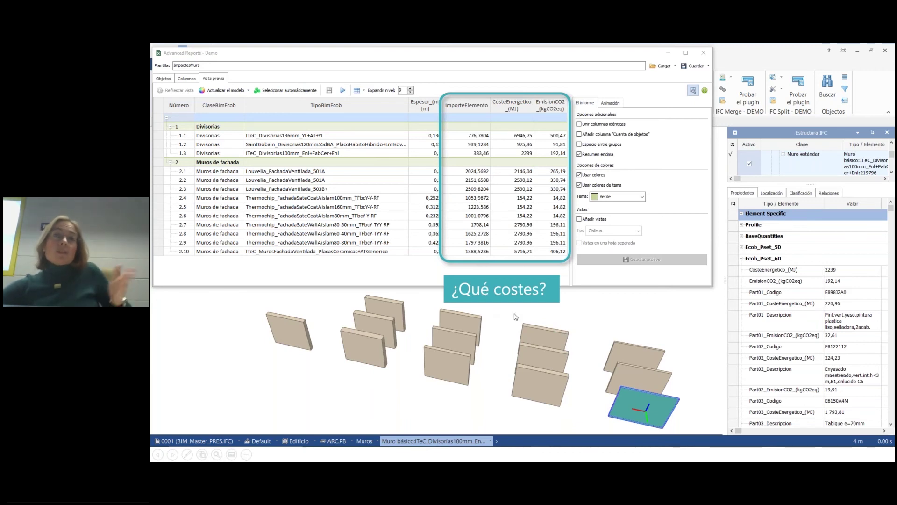
{"action": "key", "text": "Right"}
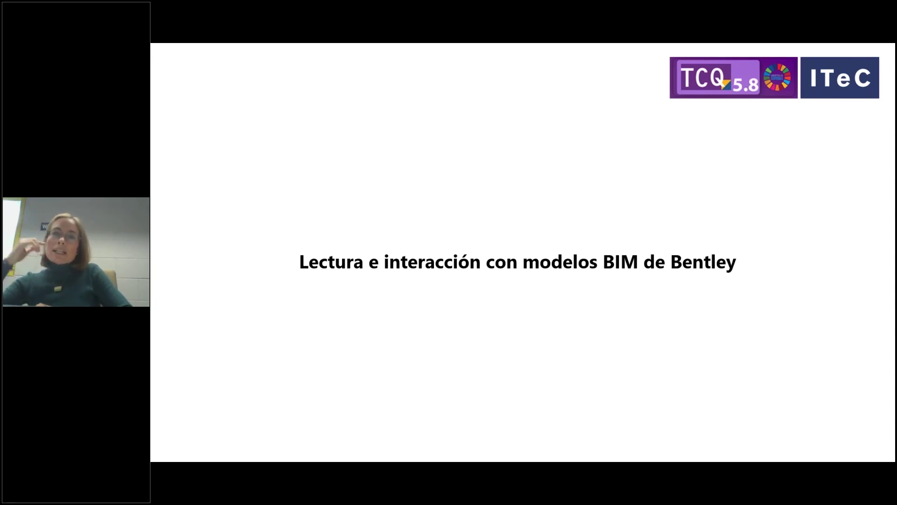
{"action": "key", "text": "alt+Tab"}
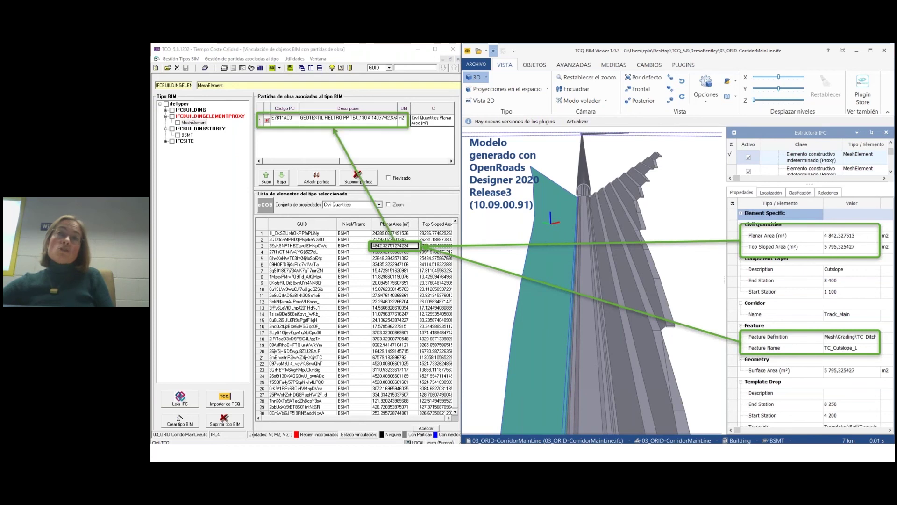
Exit the slide show after its final slide and restore the maximized presentation window to its smaller size
{"action": "key", "text": "Right"}
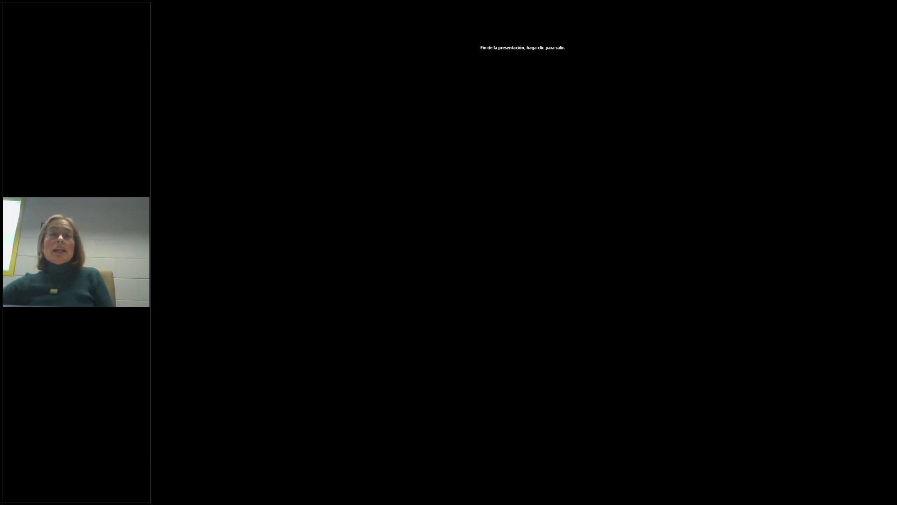
{"action": "key", "text": "Right"}
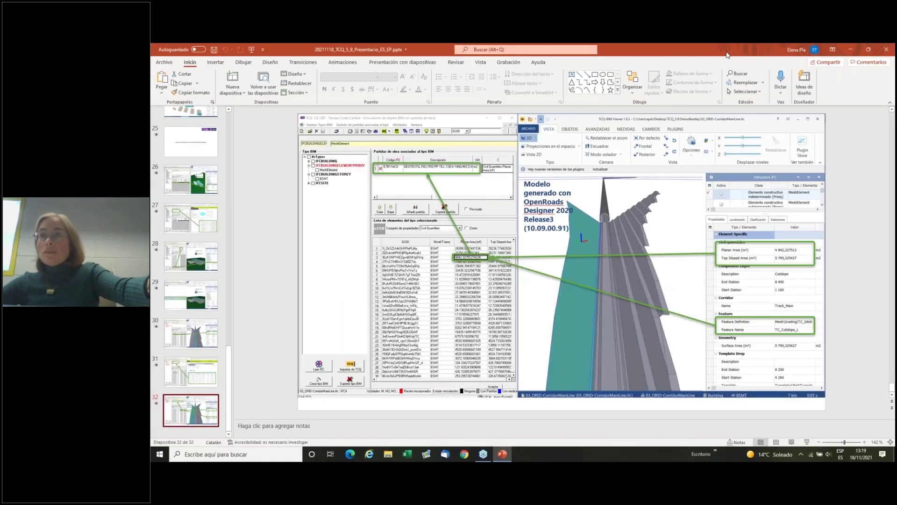
{"action": "double_click", "coordinate": [727, 55]}
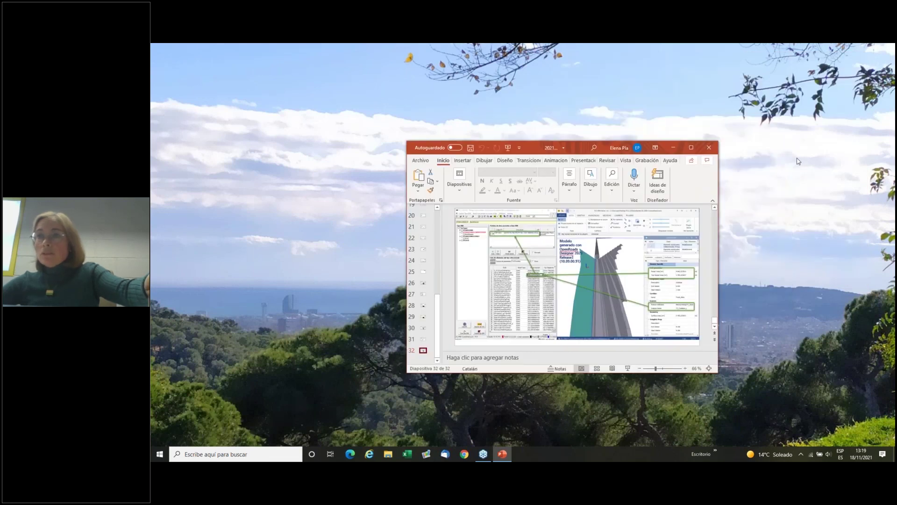